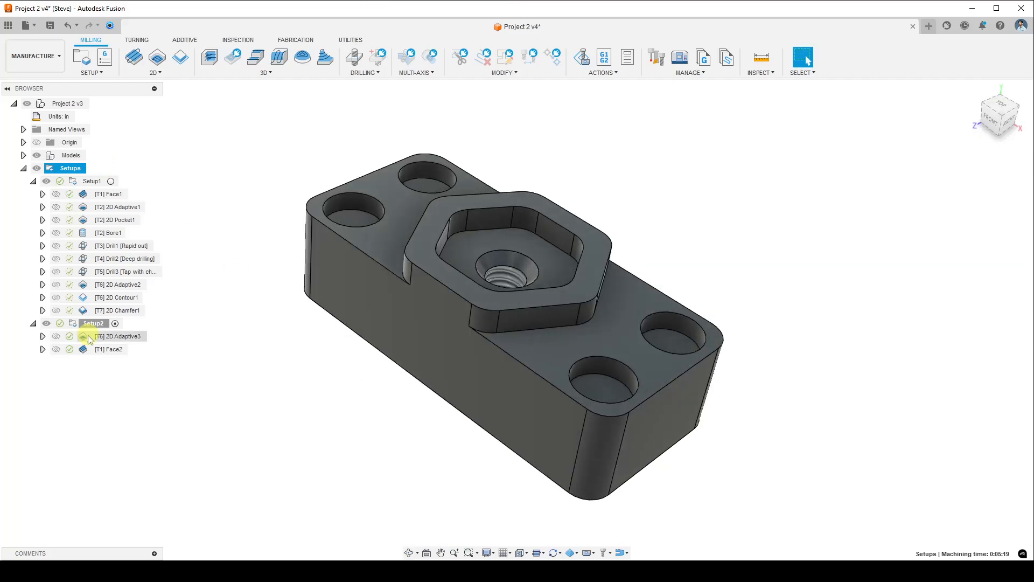
shift+middle_drag(328, 374, 619, 351)
scroll(502, 306, up, 3)
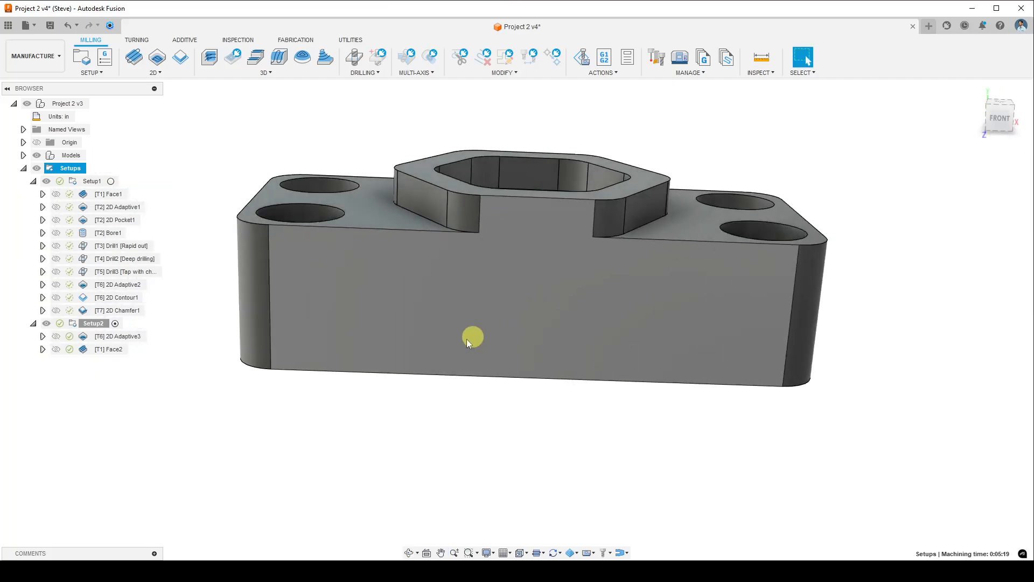
shift+middle_drag(528, 345, 516, 367)
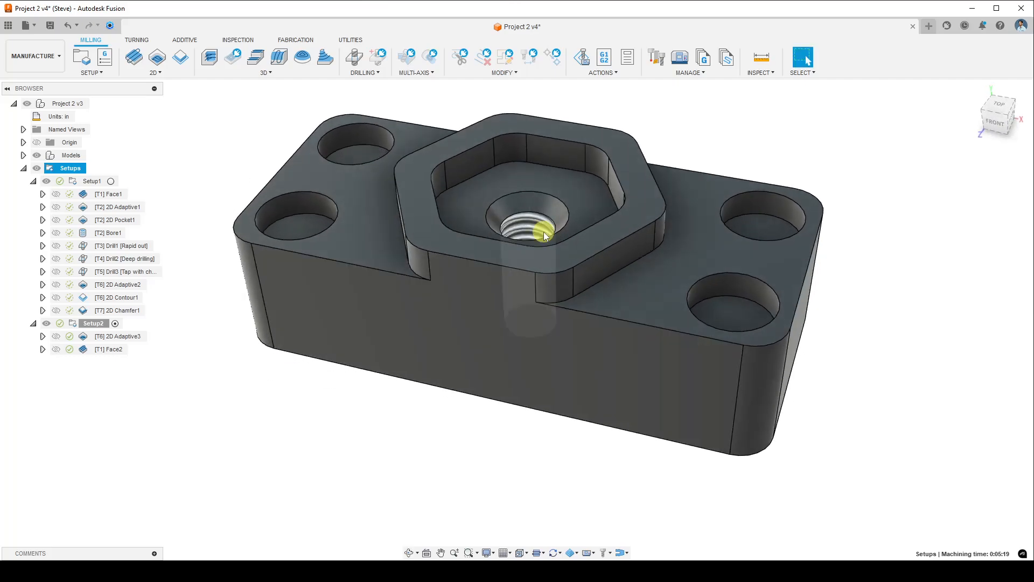
shift+middle_drag(414, 416, 388, 437)
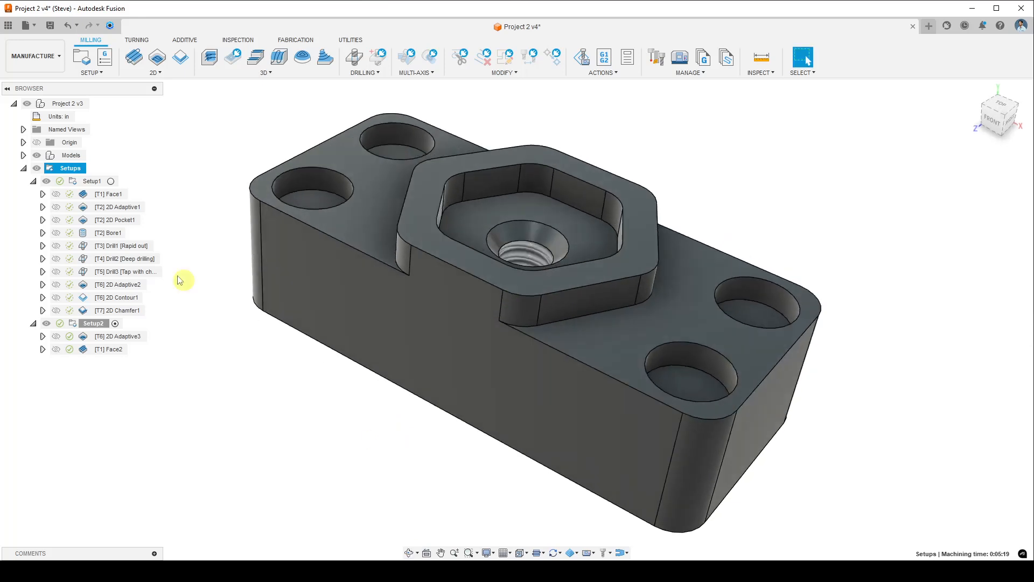
Start a note on Setup1 in an enlarged notes window with the line "Using G54 for Work Coordinate System (WCS)"
right_click(90, 182)
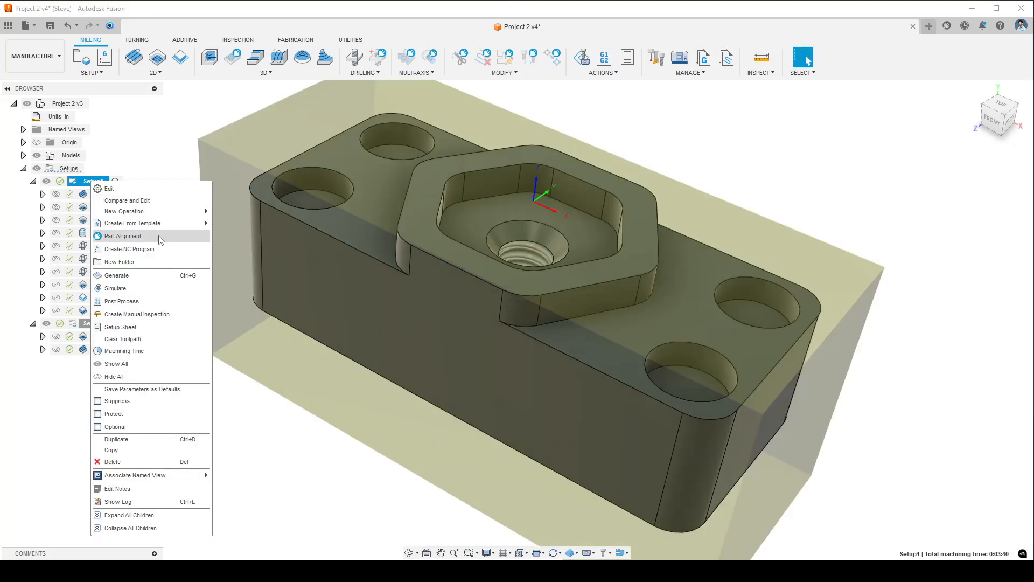
click(148, 491)
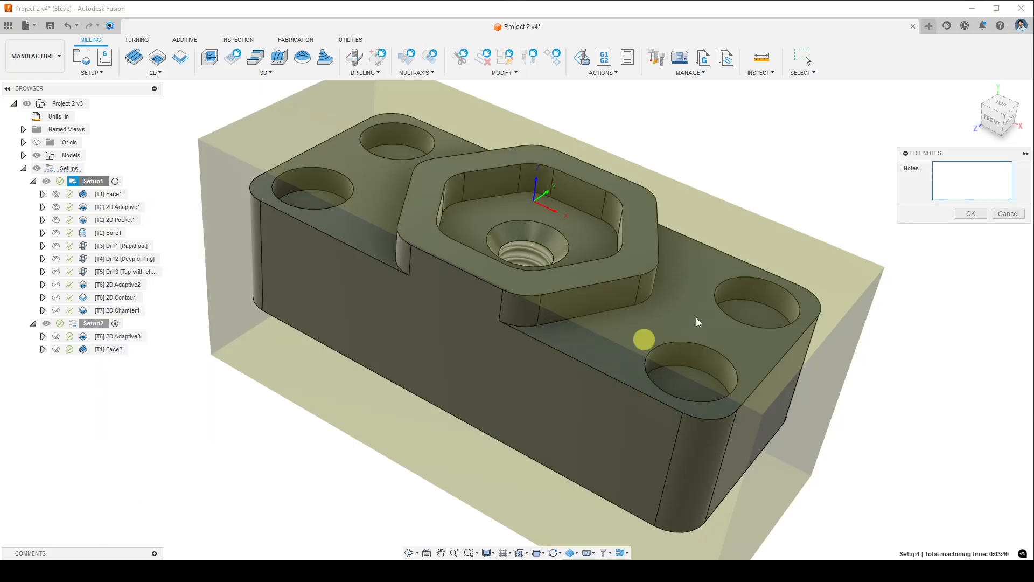
drag(981, 157, 689, 116)
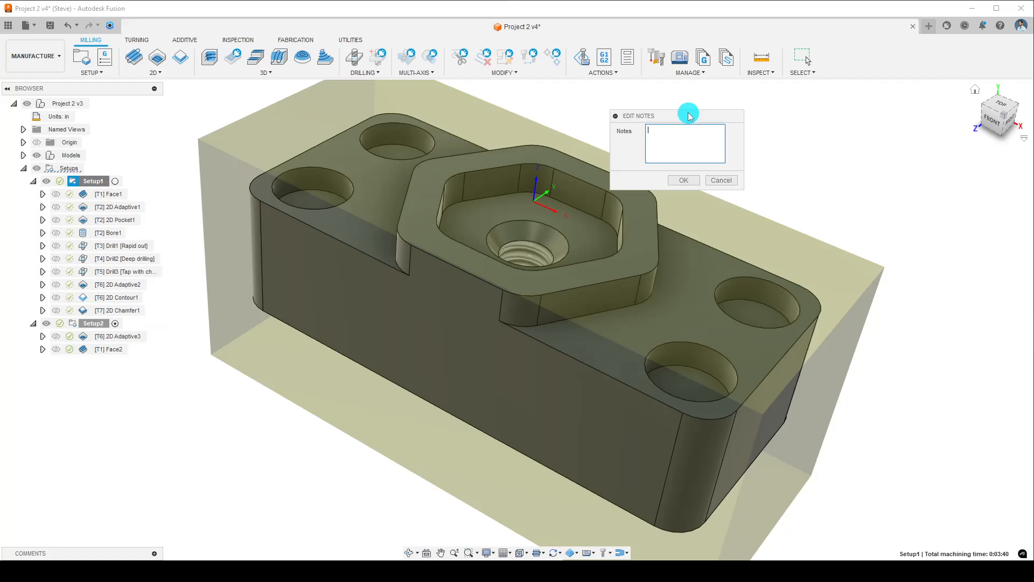
drag(741, 185, 855, 211)
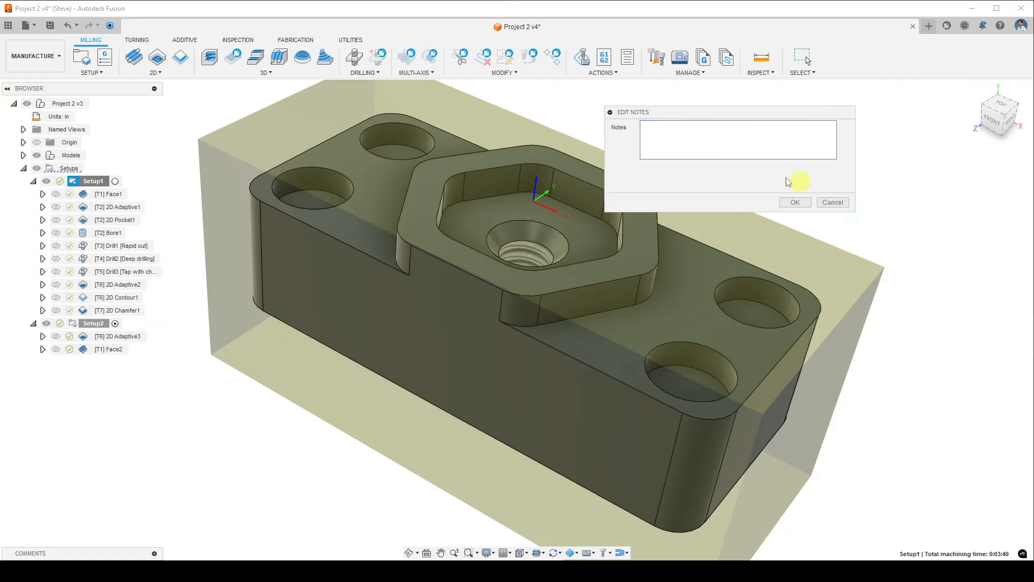
click(731, 134)
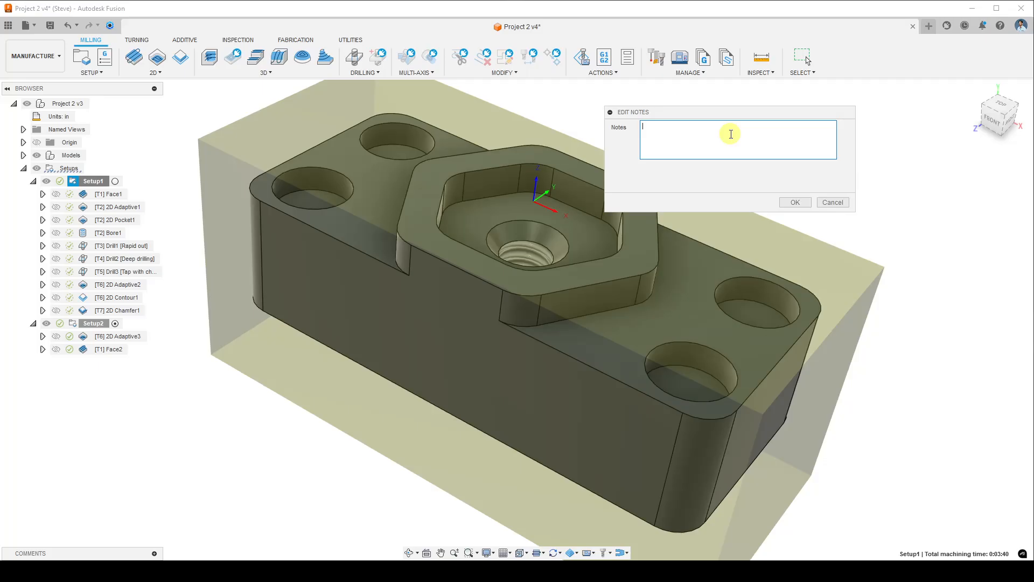
text(Using G54 for Work Coordinate System (WCS)
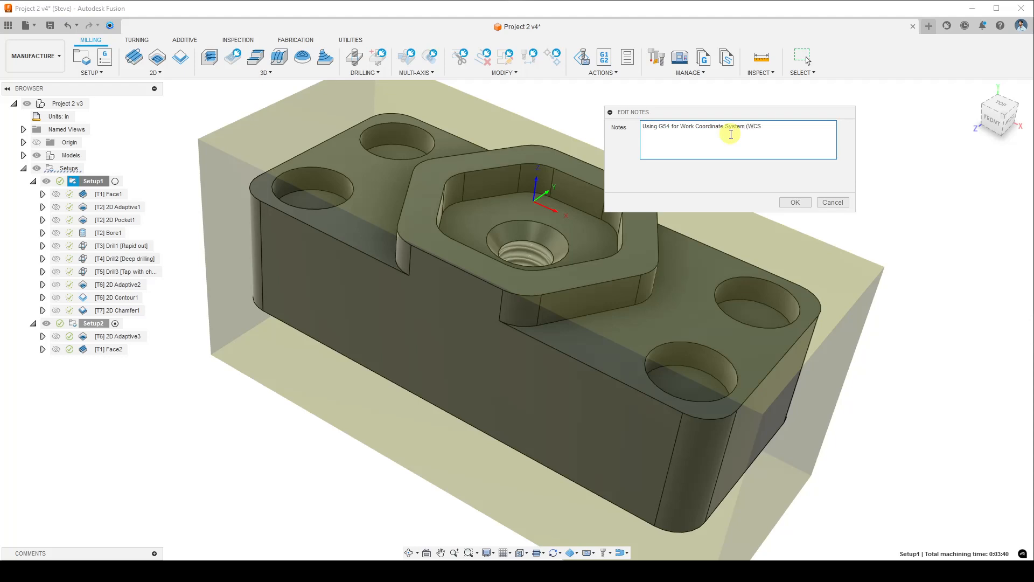
text())
Add "WCS is at top center of stock", "All speeds and feeds are for aluminum" and, after a blank line, "Minimum Part Stickout =", and save the note
key(Return)
text(WC)
text(S is at)
text( top center of st)
text(ock)
text(All speeds a)
text(nd feeds are for aluminum)
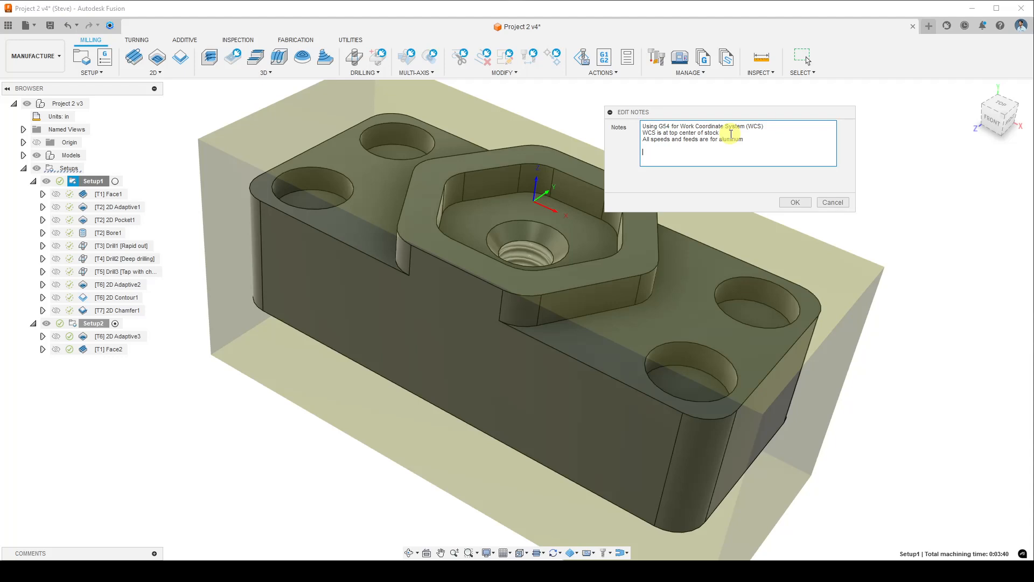
text(nimum Part Stickout =)
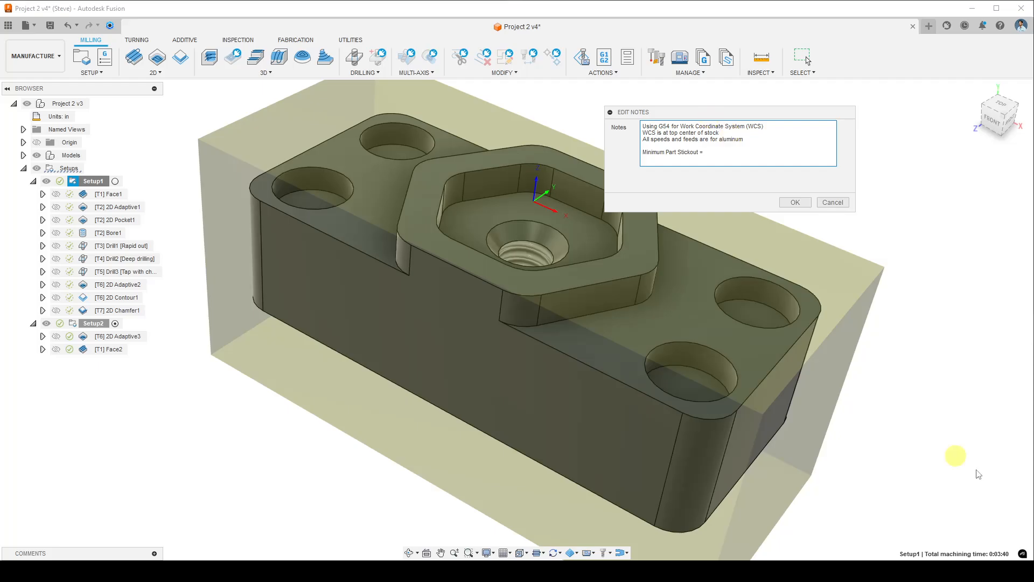
click(795, 203)
Examine how the part sits inside the Setup1 stock, from the front and at an angle
middle_drag(440, 471, 499, 419)
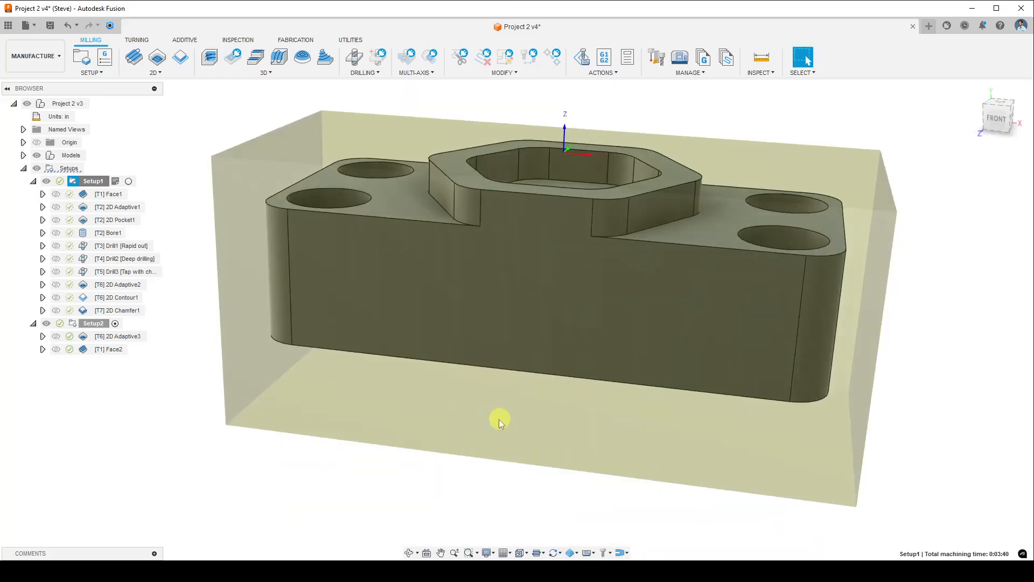
scroll(454, 329, up, 3)
scroll(455, 330, down, 4)
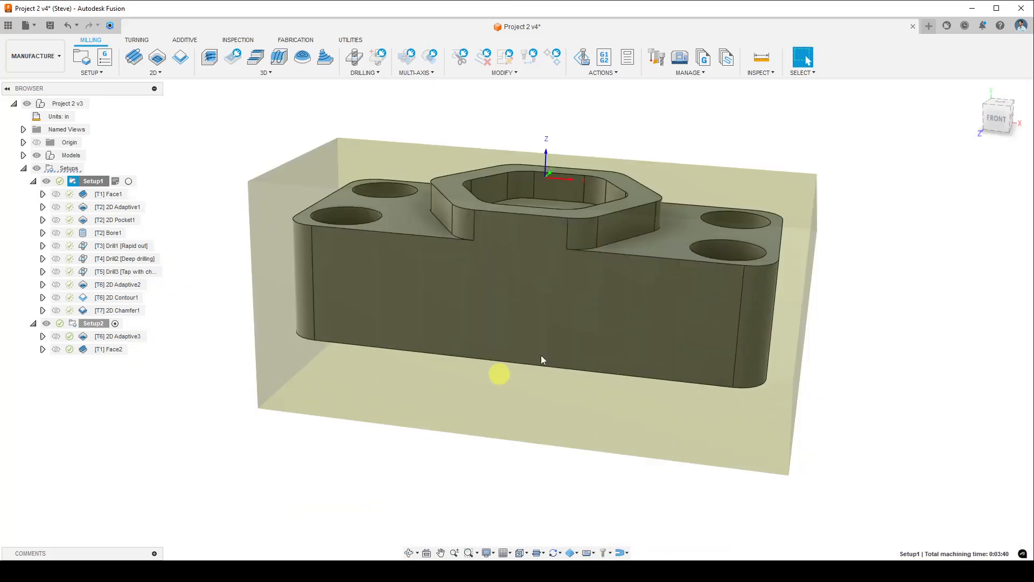
click(1000, 120)
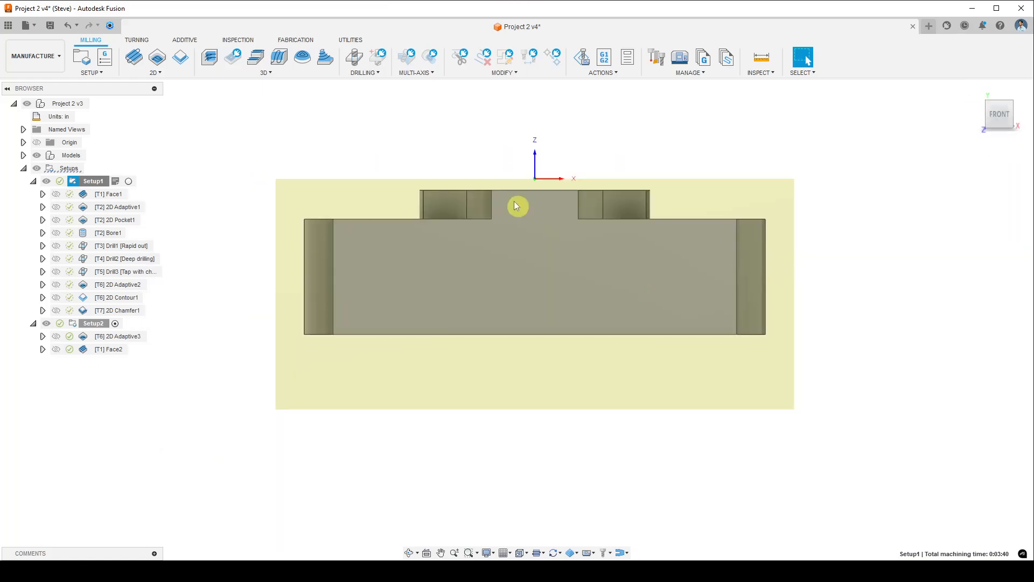
scroll(499, 185, up, 1)
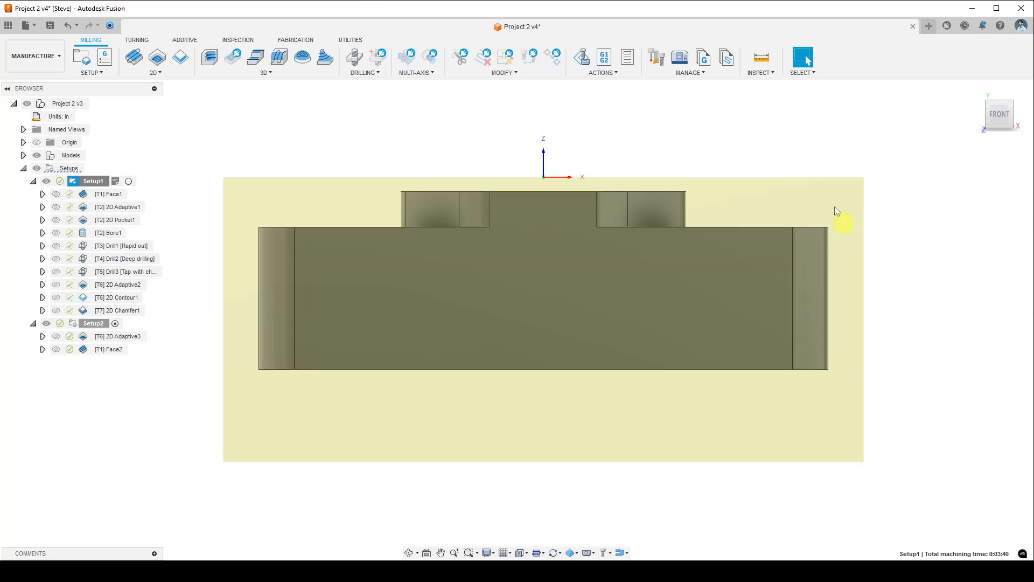
shift+middle_drag(302, 377, 281, 402)
double_click(81, 181)
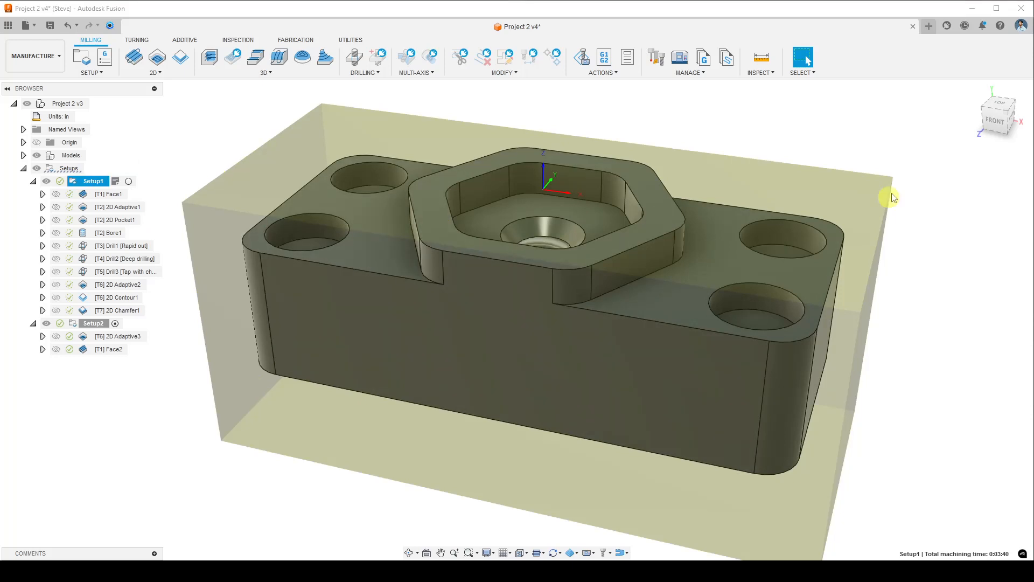
Show the Drill2 and 2D Contour1 toolpaths of Setup1 in the front view
click(999, 124)
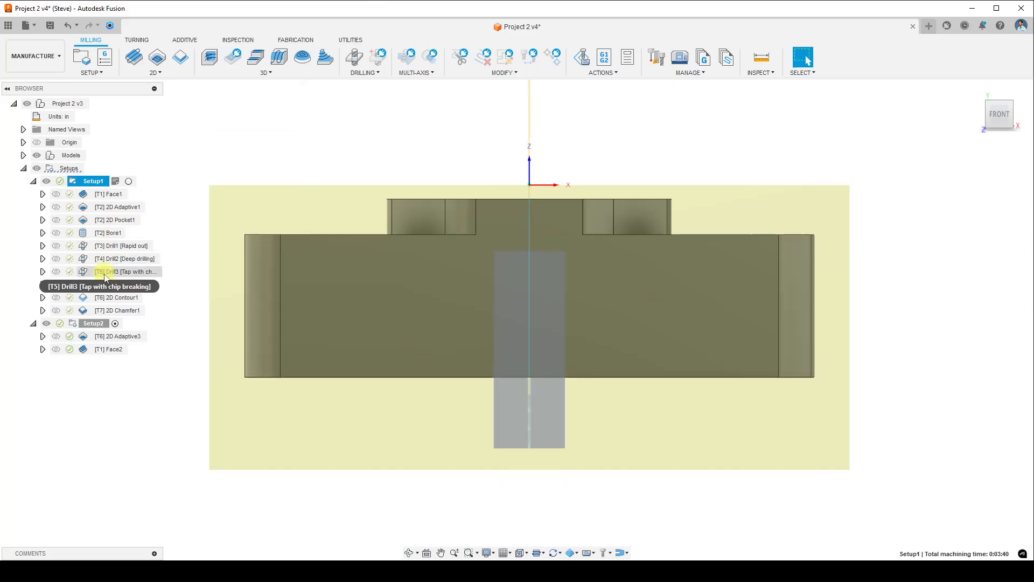
click(59, 260)
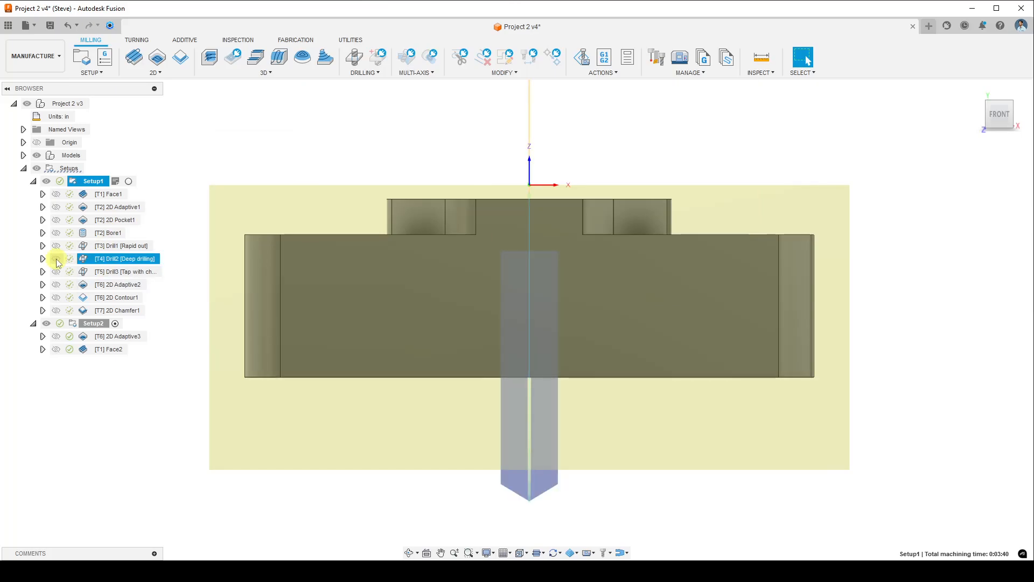
click(56, 258)
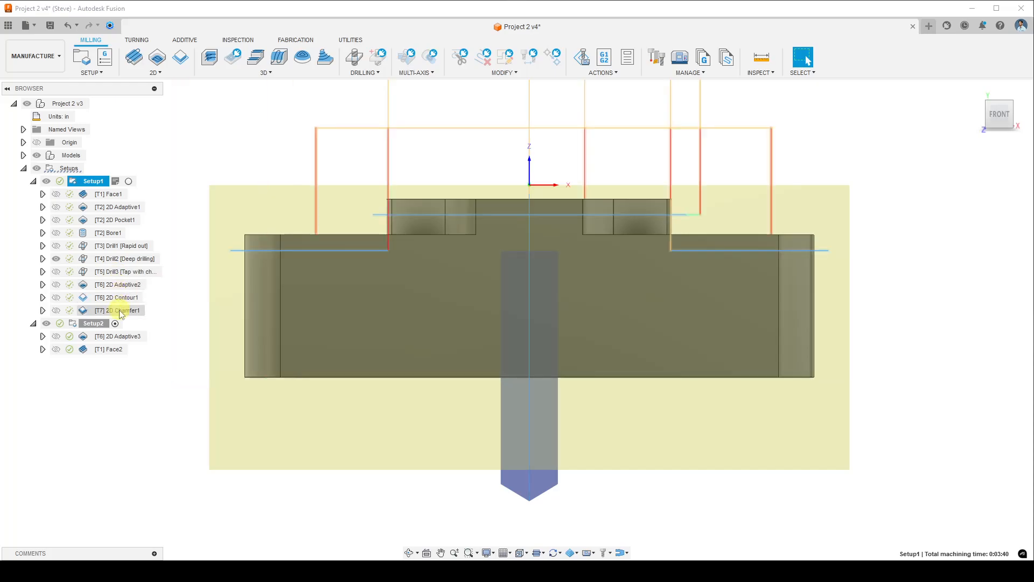
click(105, 297)
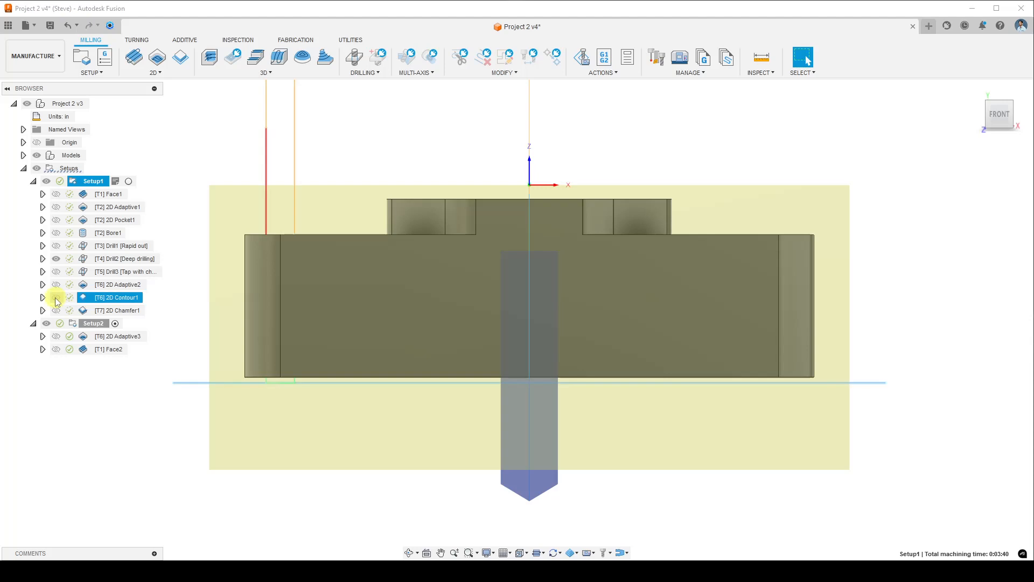
click(56, 299)
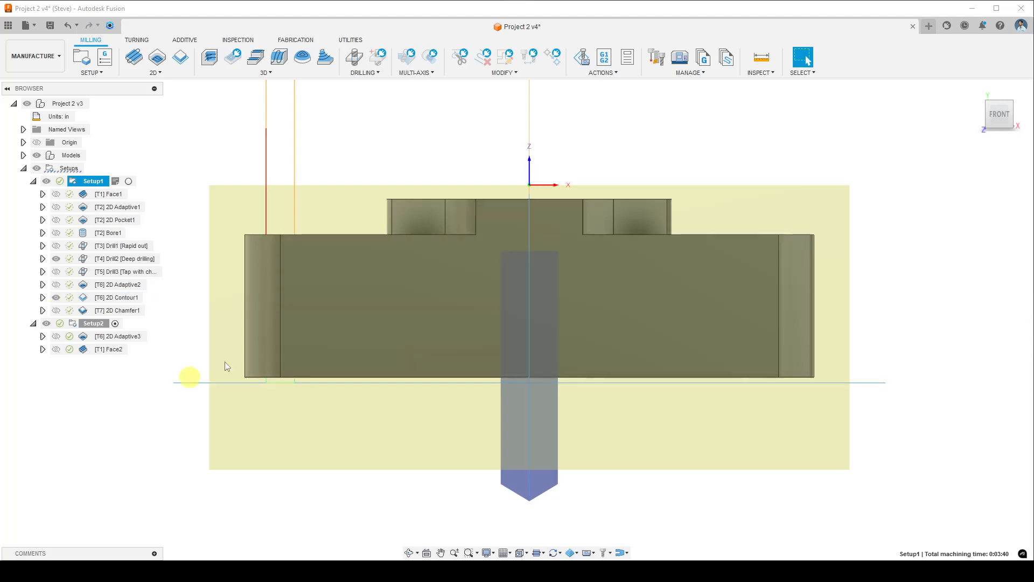
Inspect from the right side how deep Drill2 and 2D Contour1 reach relative to the stock bottom, and hide the Drill2 toolpath
shift+middle_drag(528, 340, 525, 339)
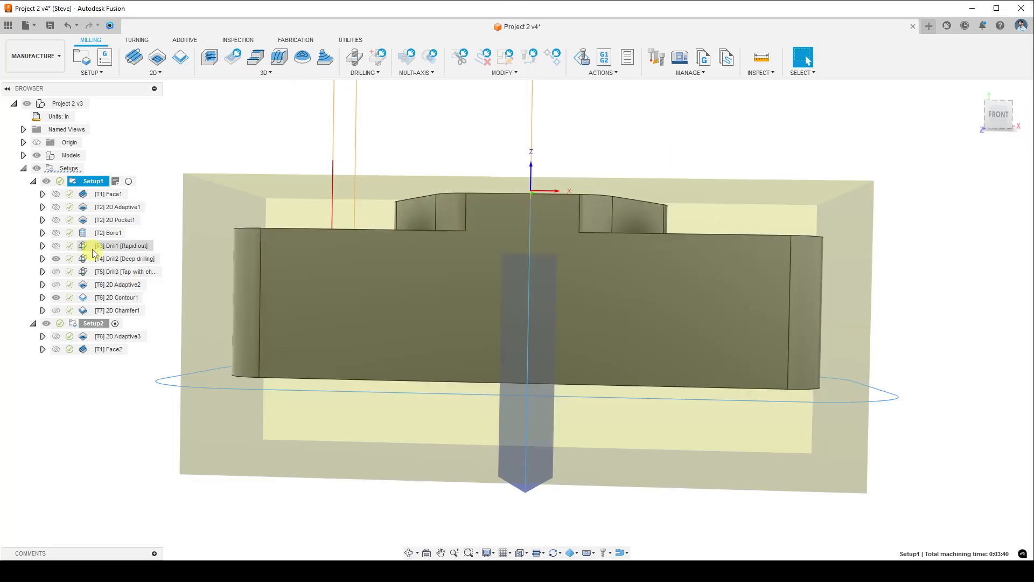
shift+middle_drag(656, 390, 447, 390)
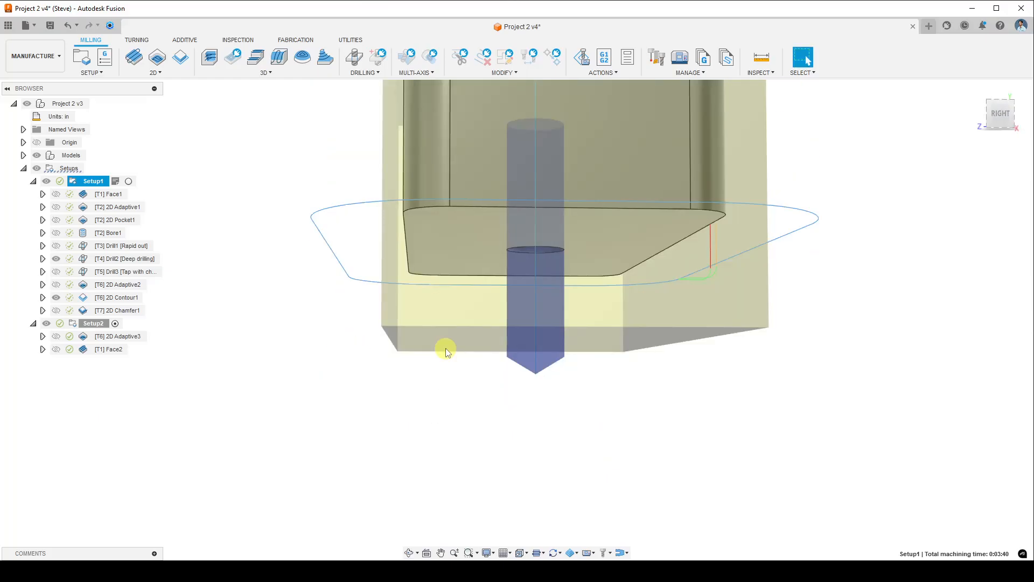
shift+middle_drag(637, 357, 534, 361)
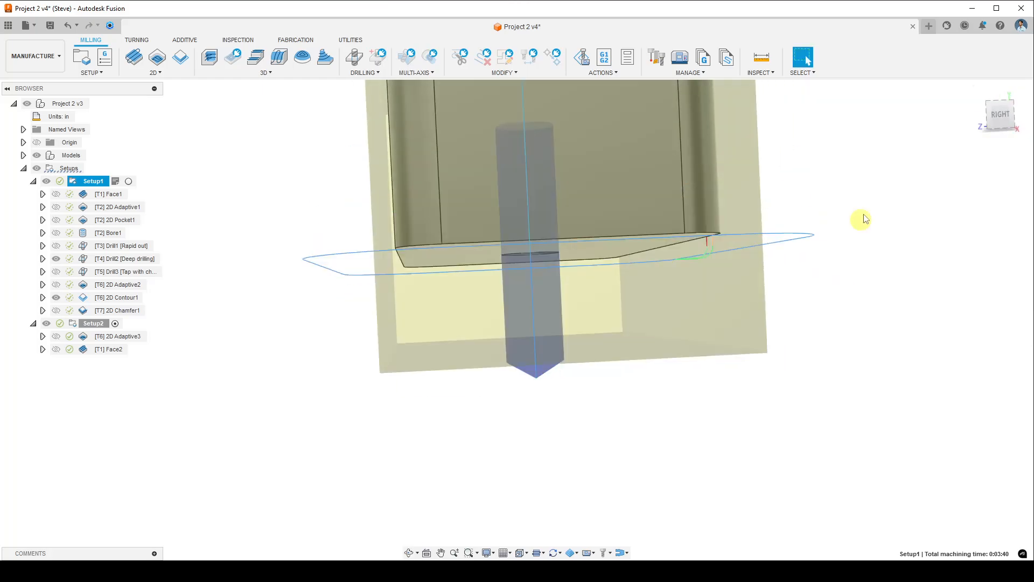
click(983, 121)
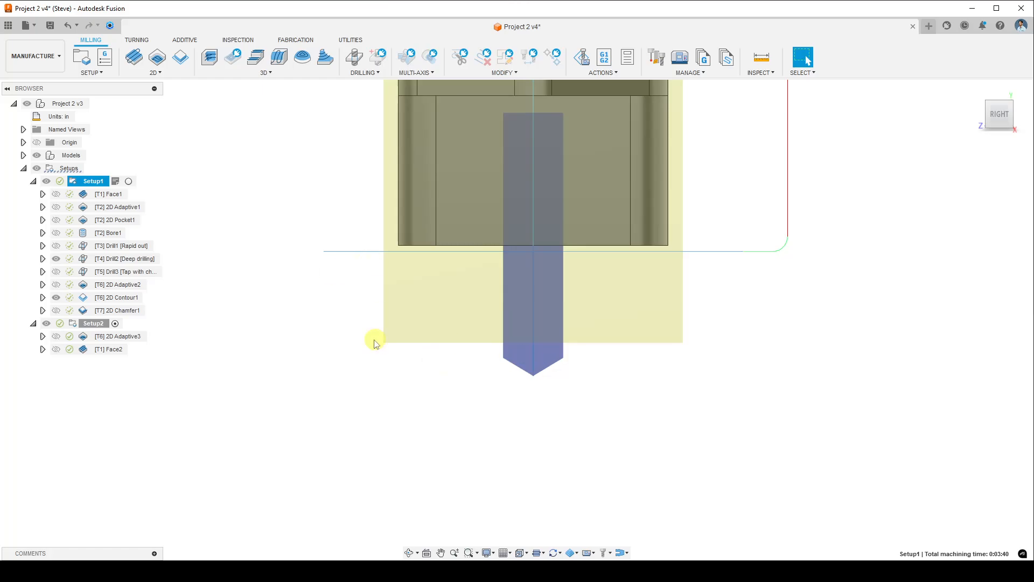
scroll(375, 344, down, 2)
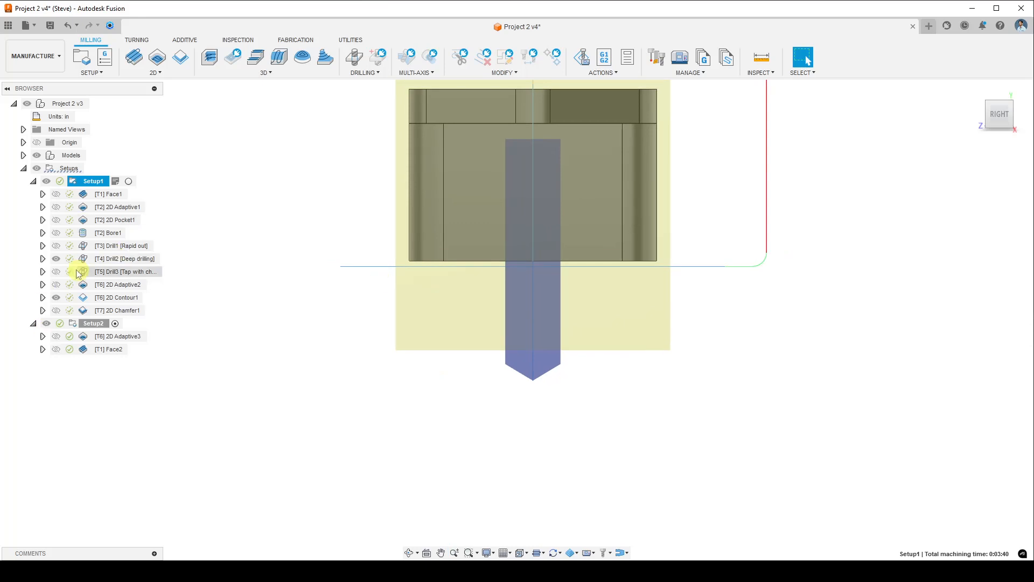
click(58, 260)
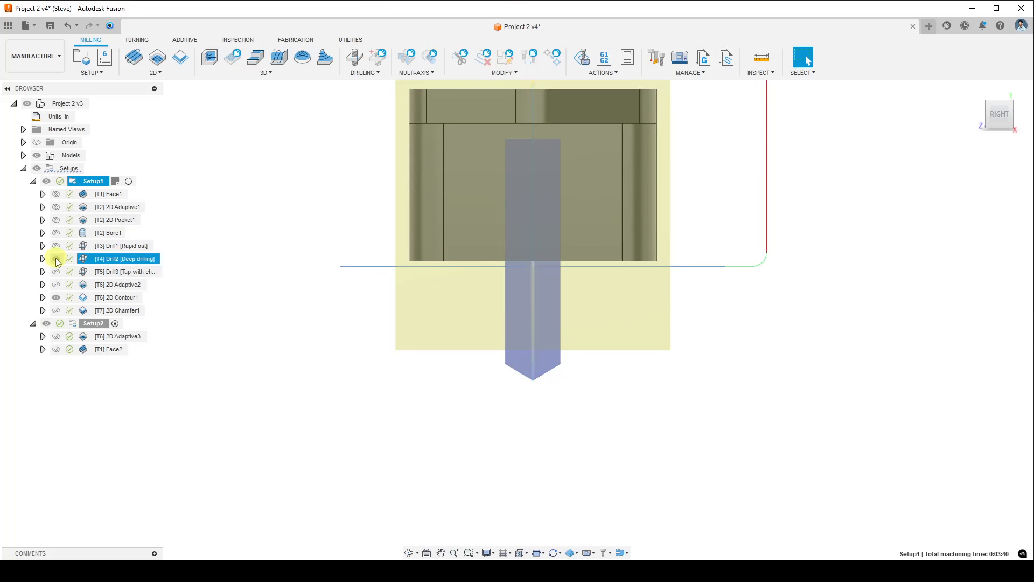
click(219, 209)
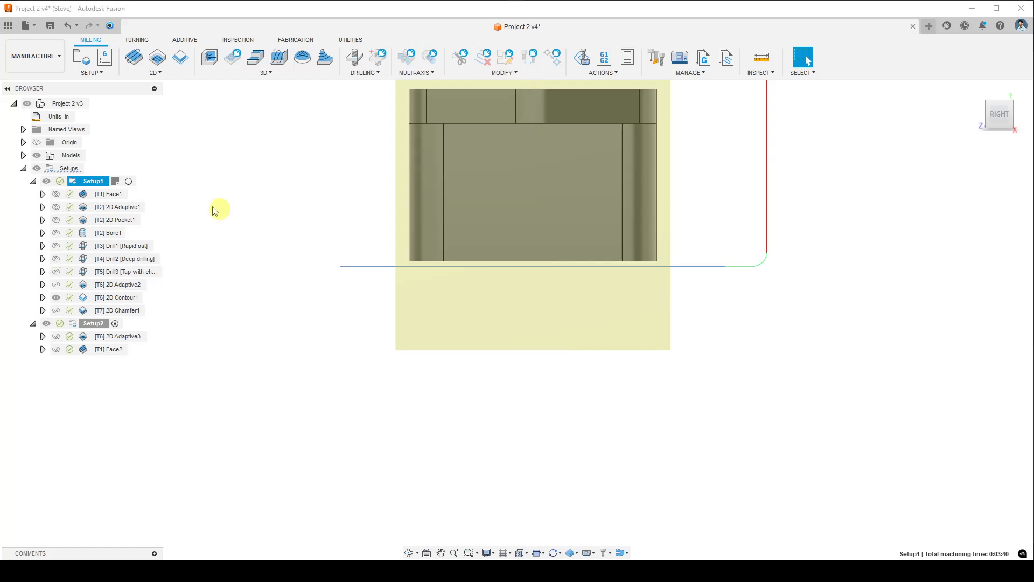
Above the Setup1 note's stickout line, add "Elevate the stock from the bottom of the vise with parallels. The drilling operation goes below the bottom of the stock."
click(115, 182)
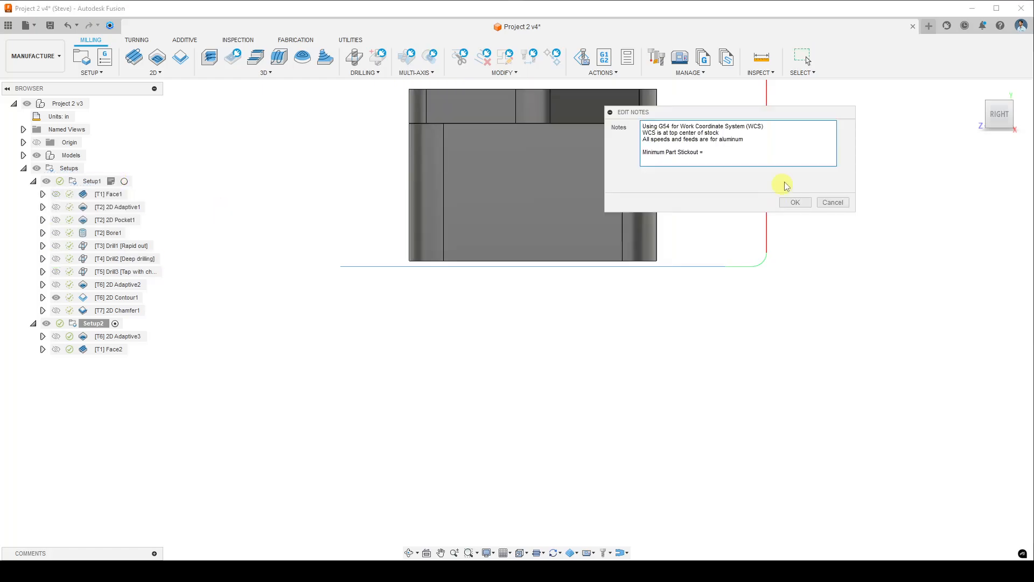
click(760, 143)
key(Return)
key(Return)
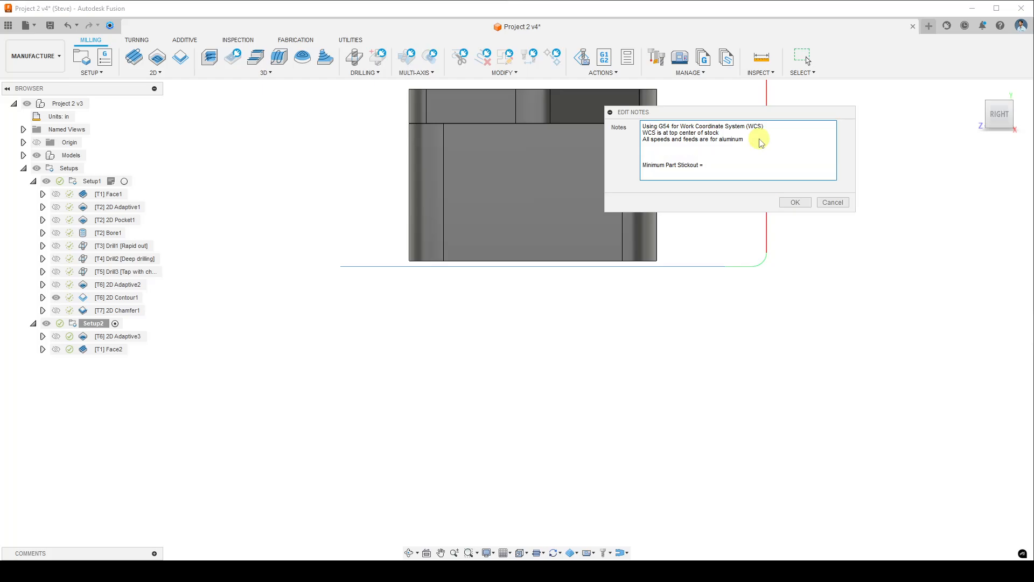
text(Elevate the sto)
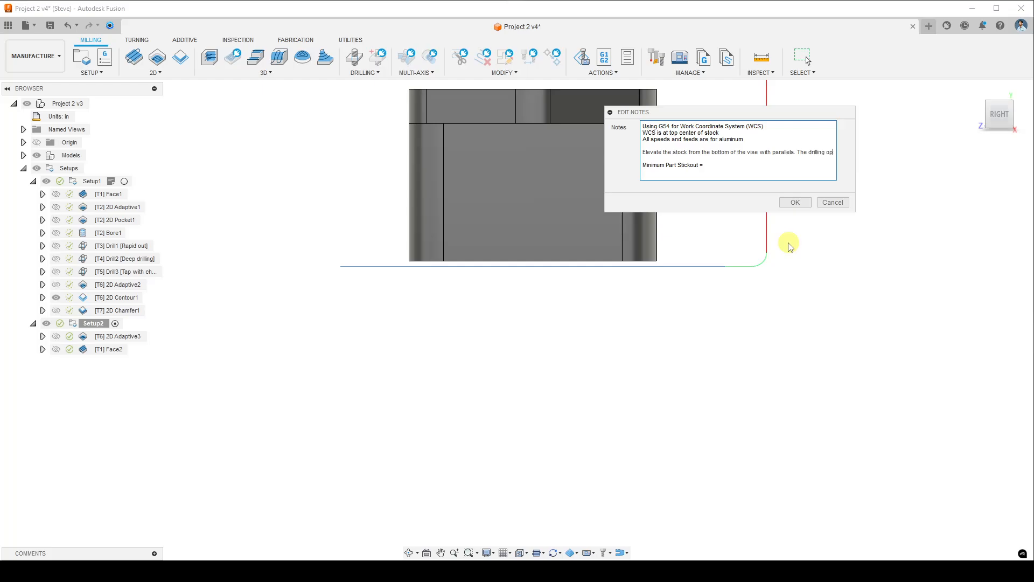
text(er)
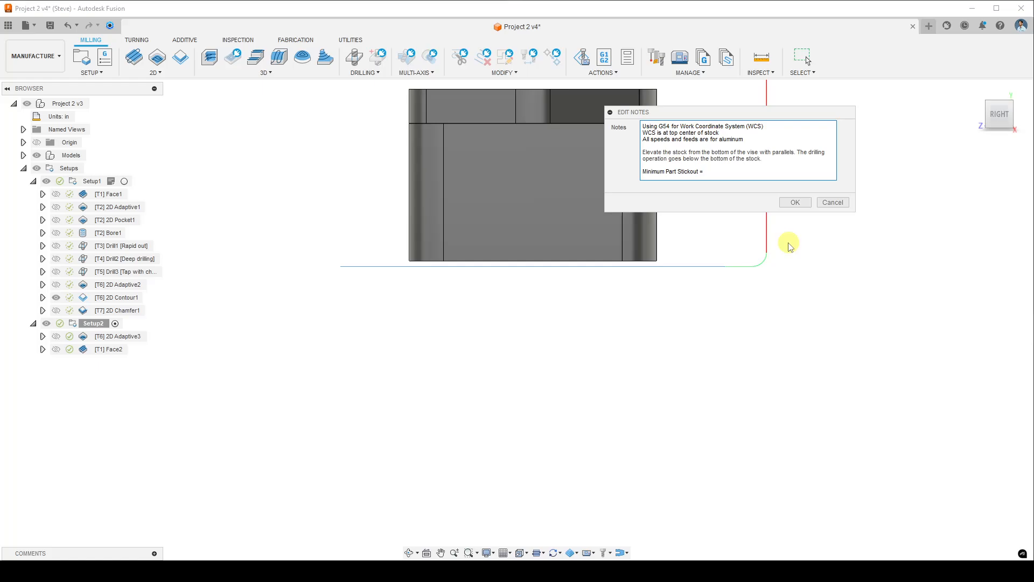
click(794, 203)
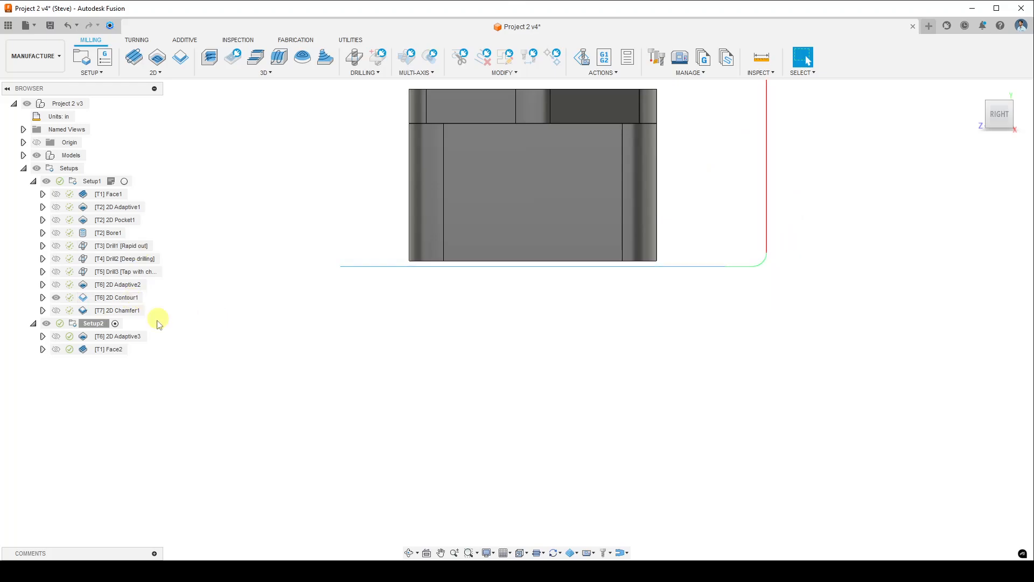
Compare the Drill3 and Drill2 depths, and inspect Drill2's bottom height and break-through depth settings around the drill tip
click(125, 272)
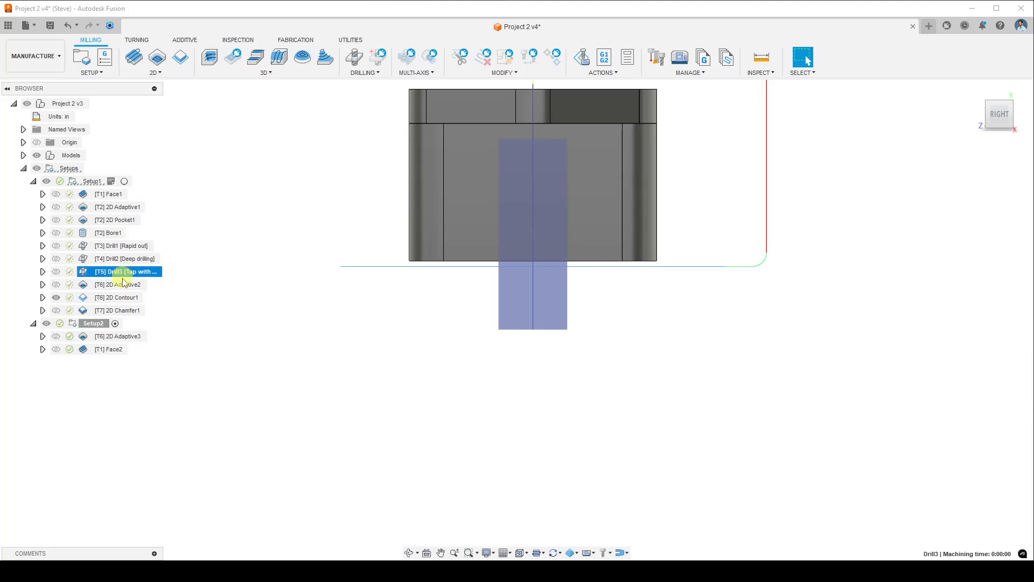
click(125, 259)
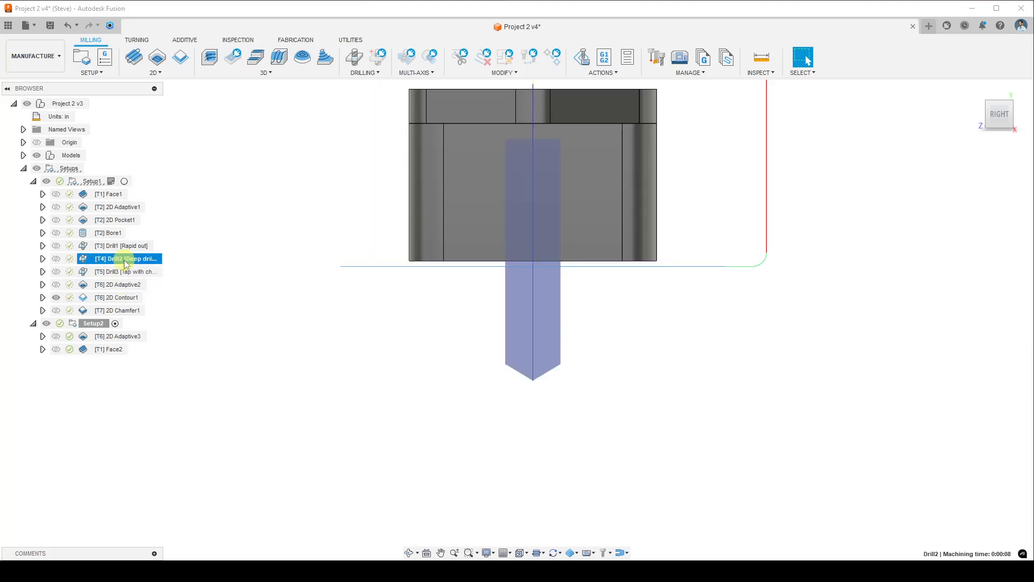
right_click(125, 261)
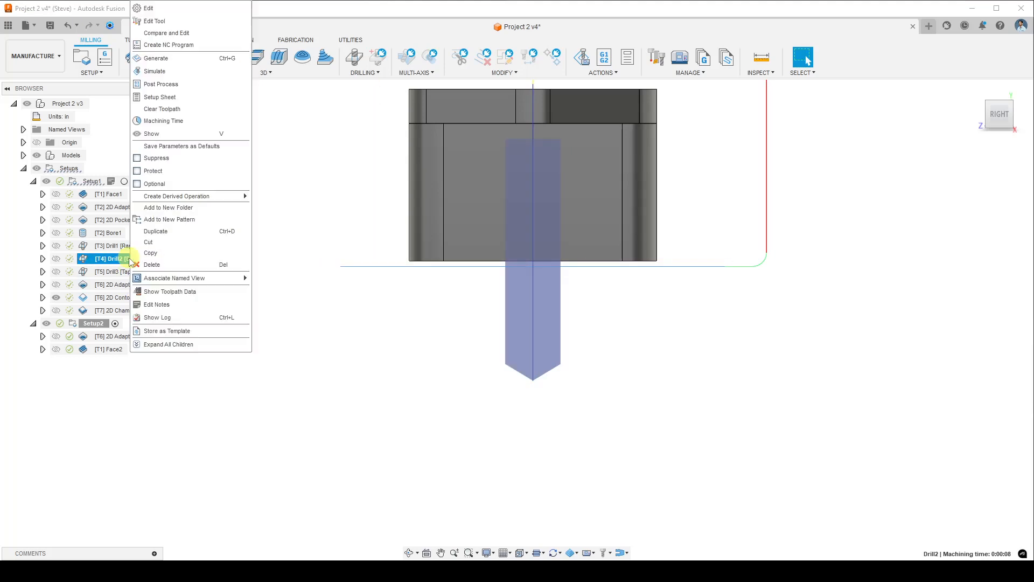
click(171, 10)
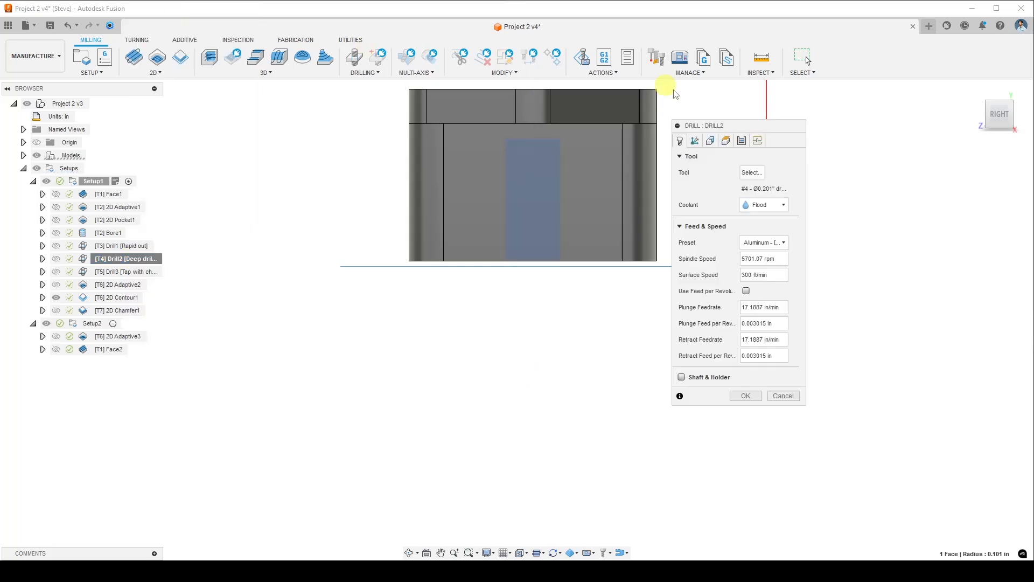
click(727, 141)
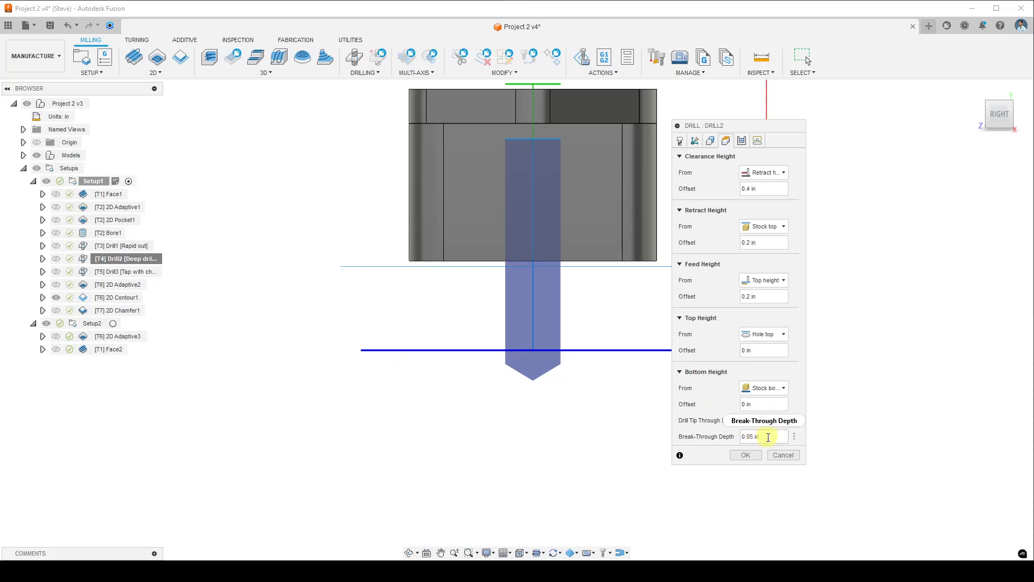
scroll(518, 385, up, 3)
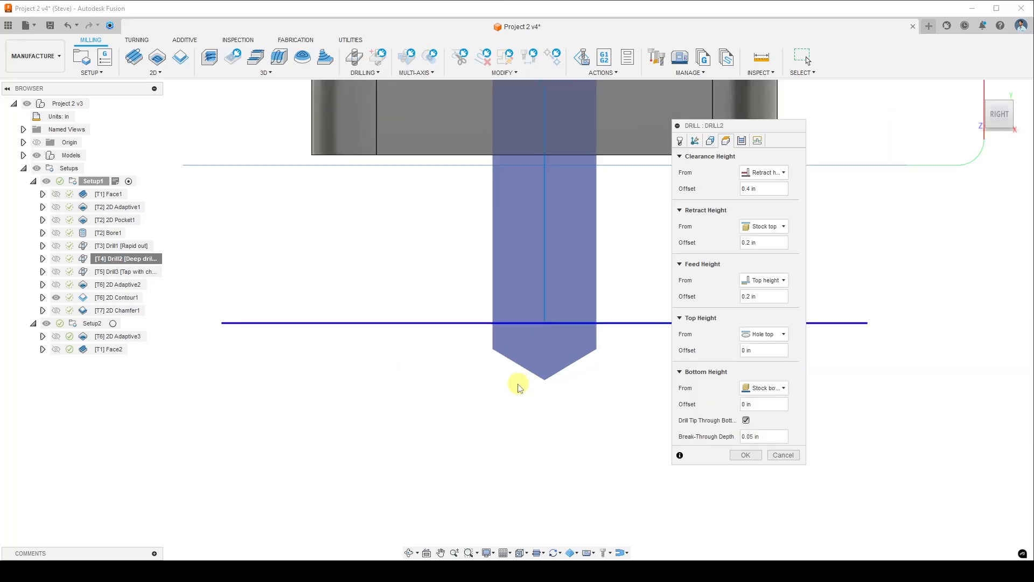
scroll(518, 385, up, 3)
scroll(461, 370, up, 1)
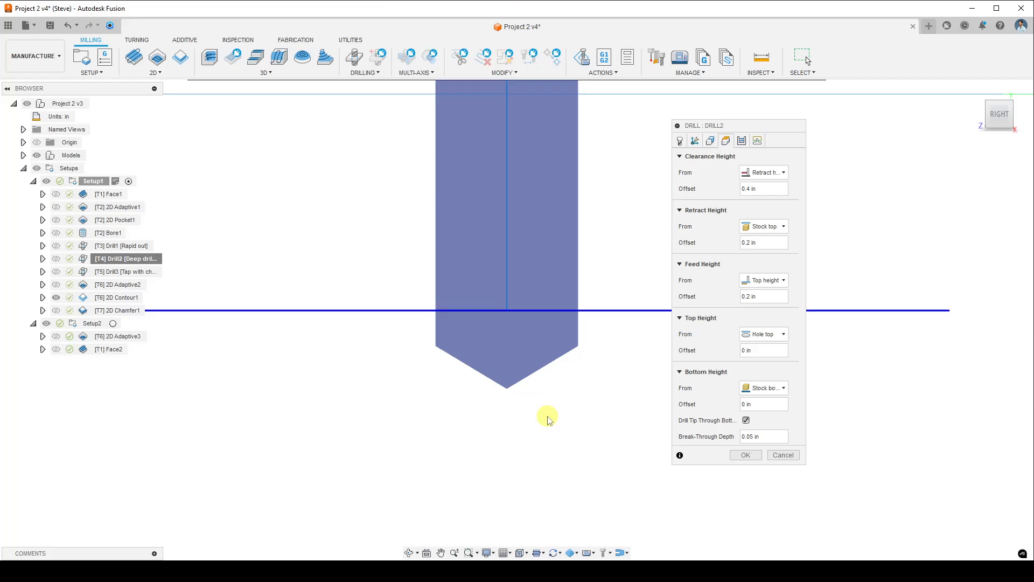
click(747, 455)
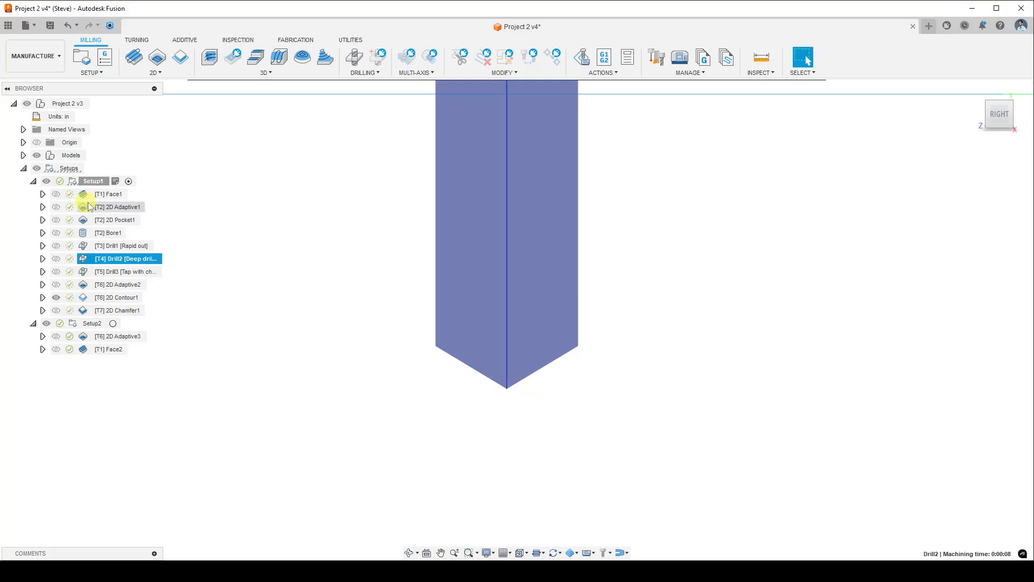
In the Setup1 note, insert 0.25" so the parallels line reads "The drilling operation goes 0.25" below the bottom of the stock."
click(117, 182)
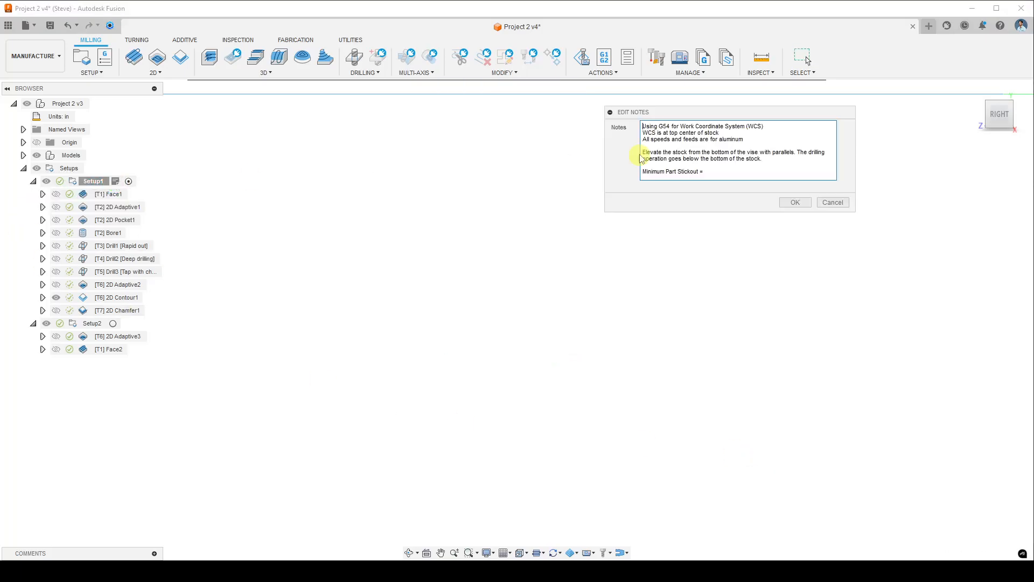
double_click(682, 159)
click(683, 160)
text(0.25)
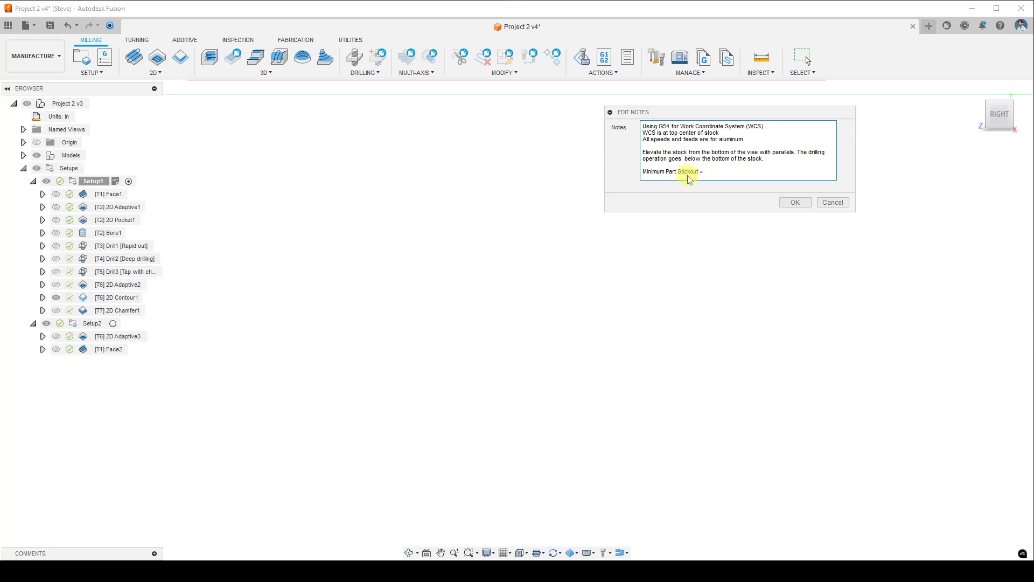
text(")
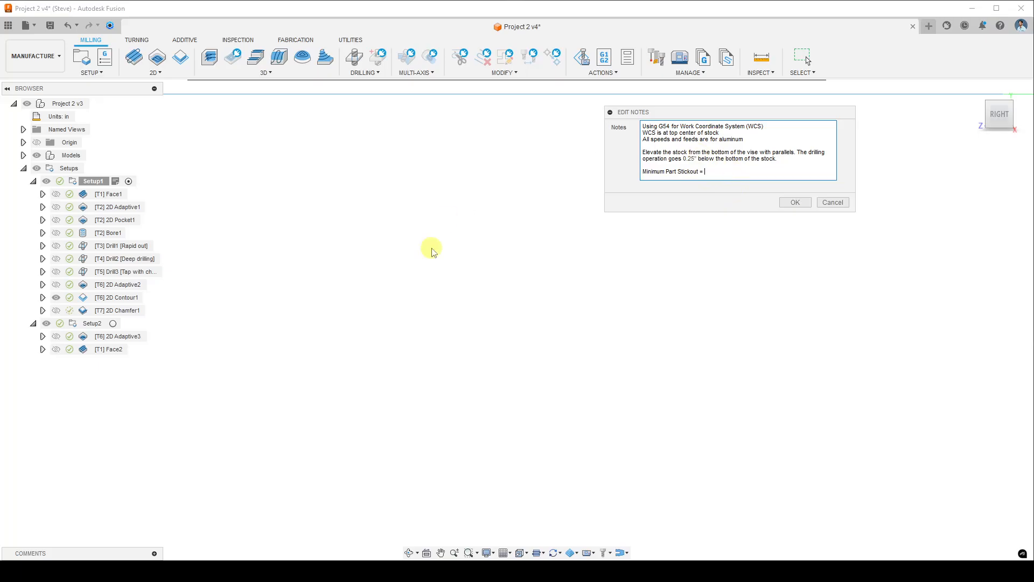
scroll(434, 239, down, 8)
middle_drag(409, 236, 408, 346)
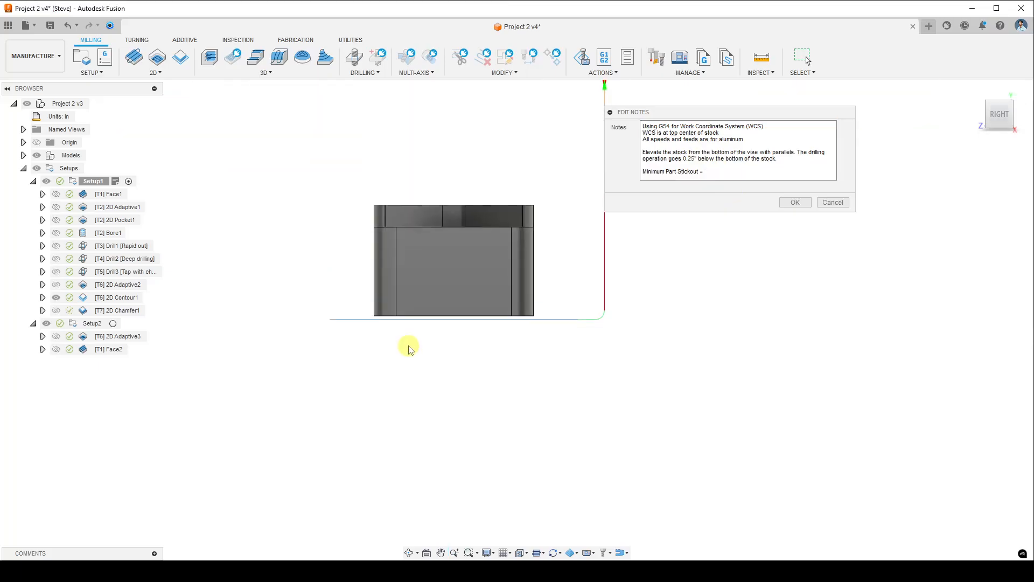
scroll(409, 346, up, 1)
click(98, 182)
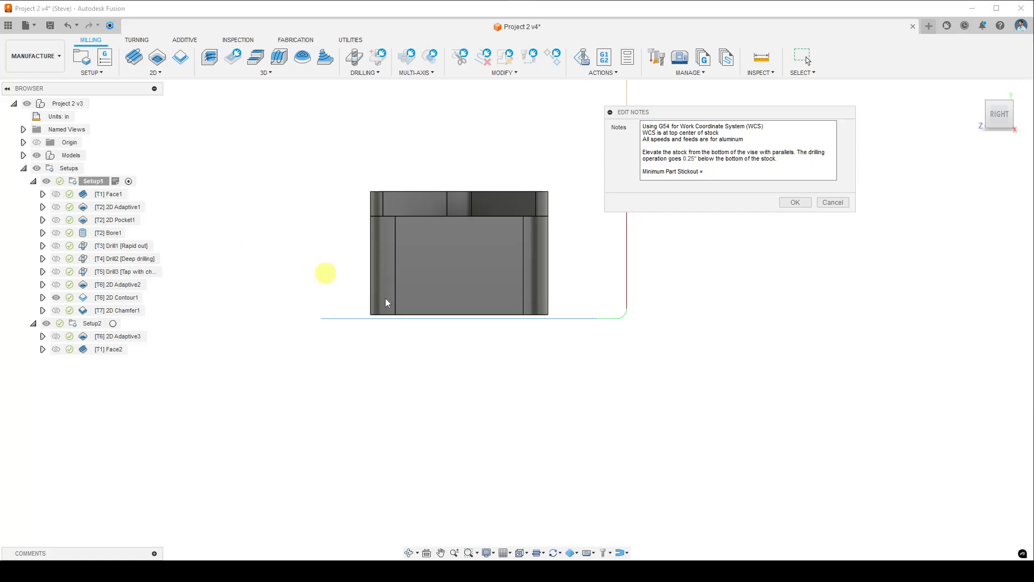
click(795, 203)
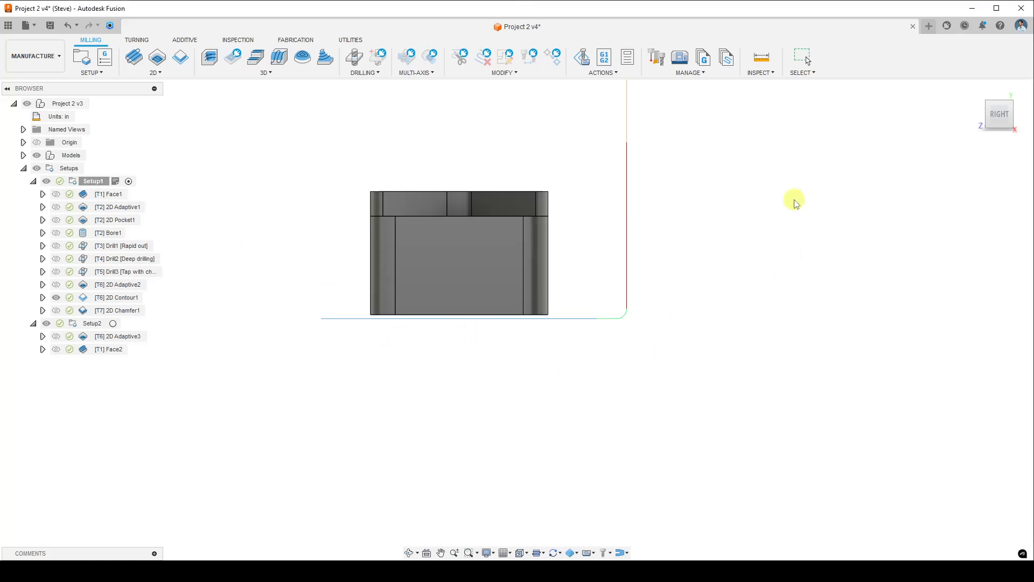
Examine the part inside the Setup1 stock and the 2D Contour1 path from the back view
click(89, 181)
shift+middle_drag(253, 302, 501, 280)
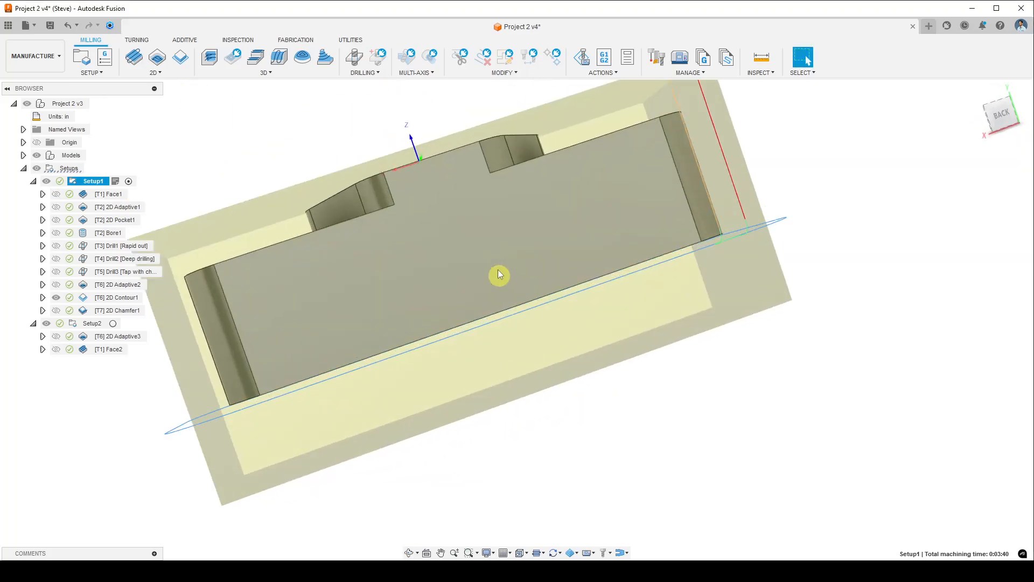
click(1000, 113)
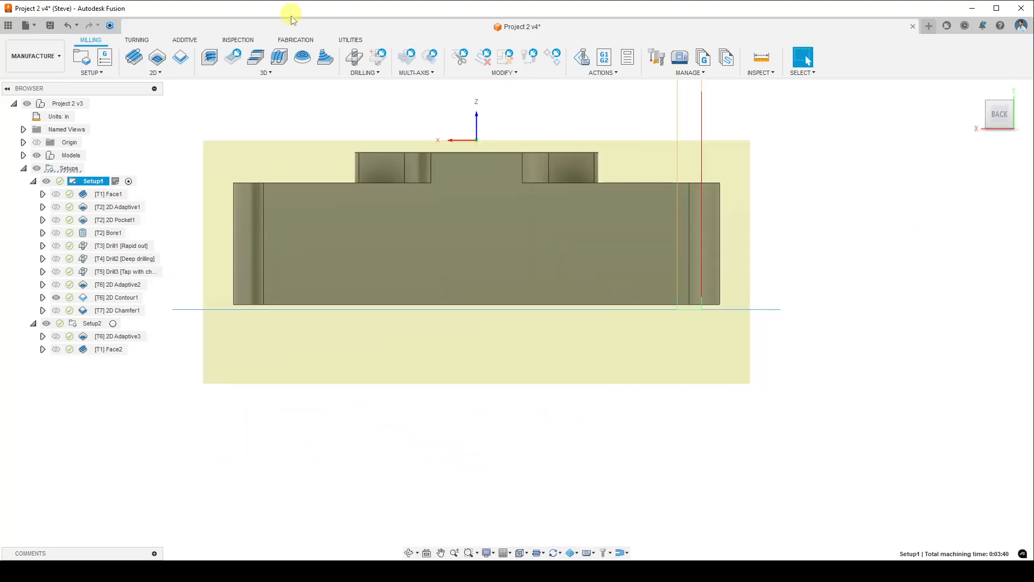
scroll(455, 297, down, 2)
scroll(446, 302, up, 5)
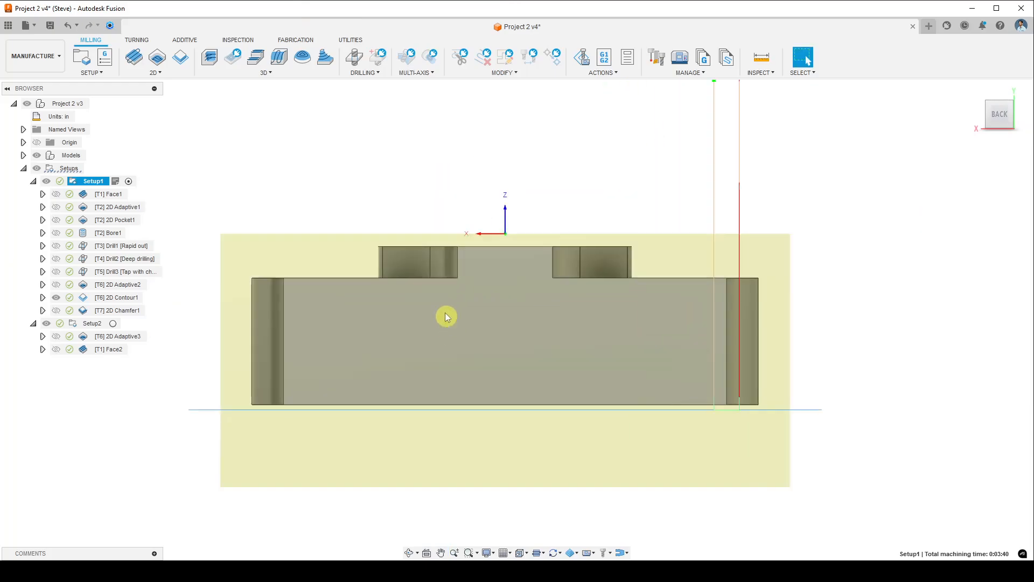
middle_drag(493, 315, 569, 297)
scroll(528, 364, up, 1)
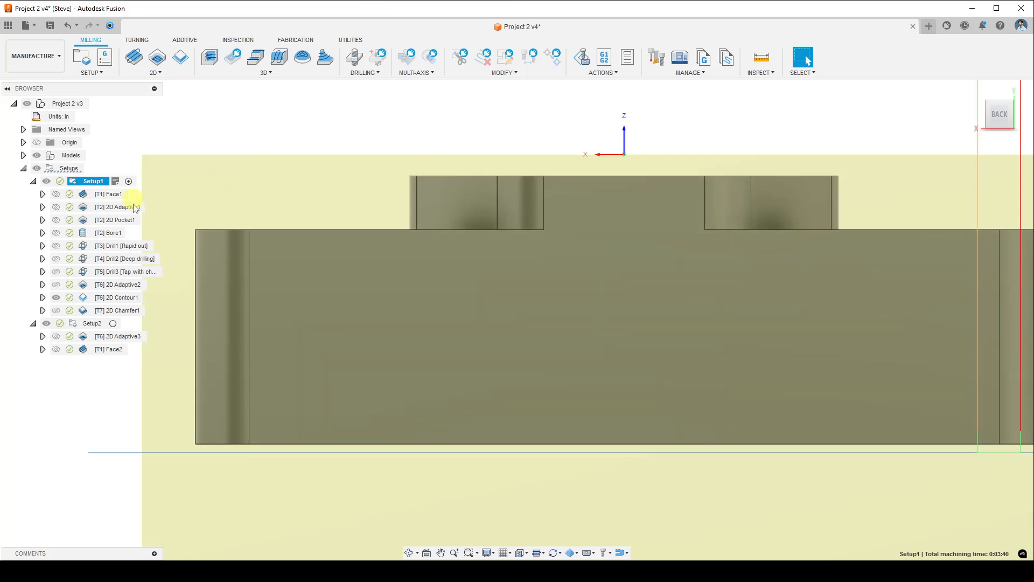
Check the model's height offset in the stock settings of Setup1
right_click(95, 182)
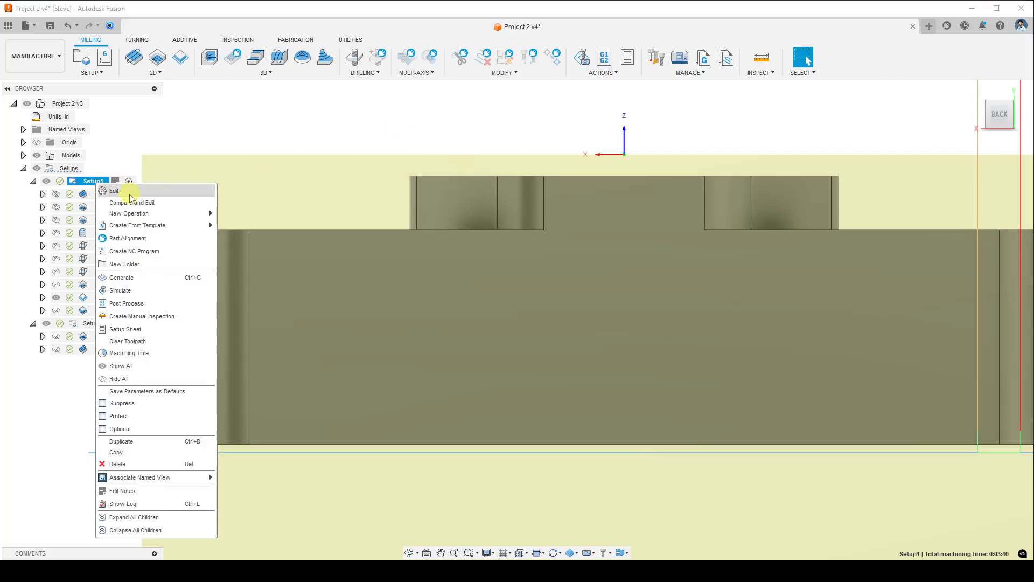
click(129, 194)
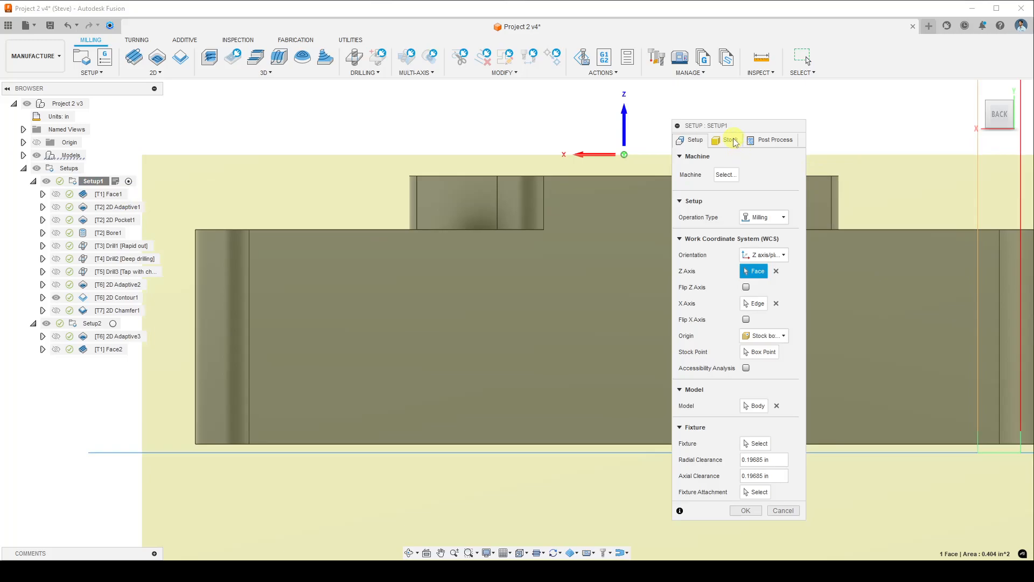
click(730, 140)
click(774, 302)
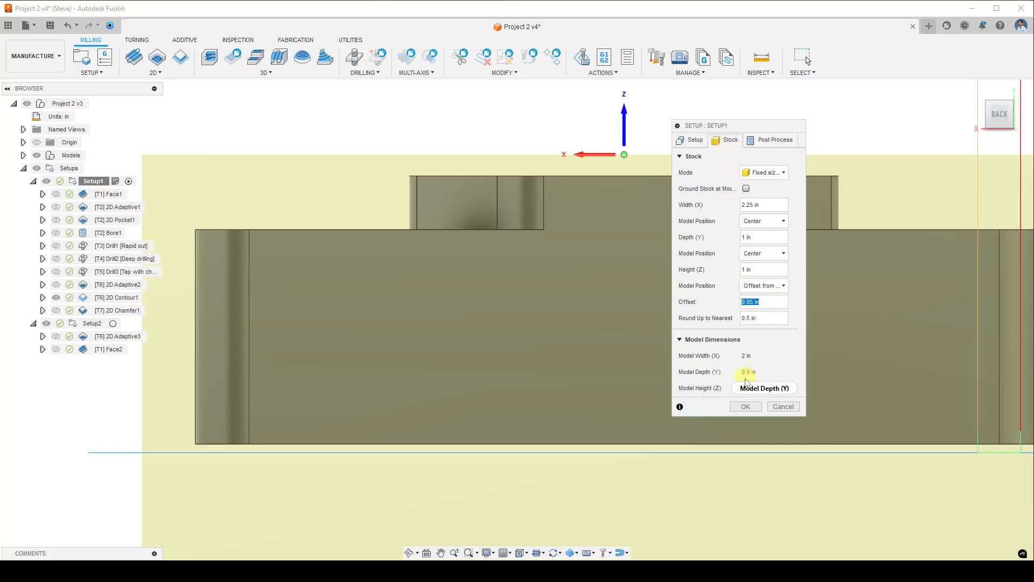
click(746, 406)
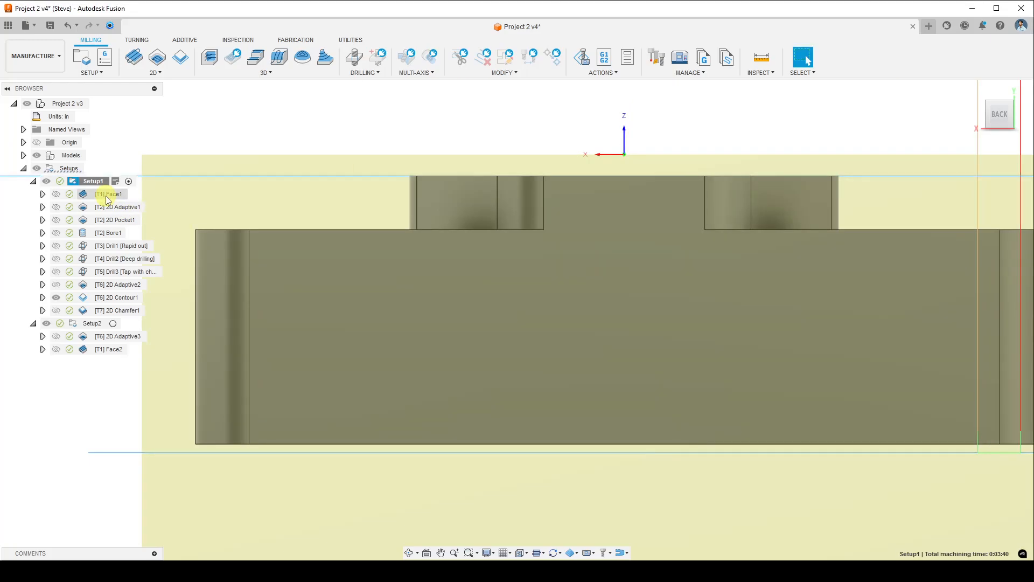
Measure the model's thickness from the top face of the hexagonal boss to the part's bottom face
click(766, 57)
shift+middle_drag(535, 127, 537, 151)
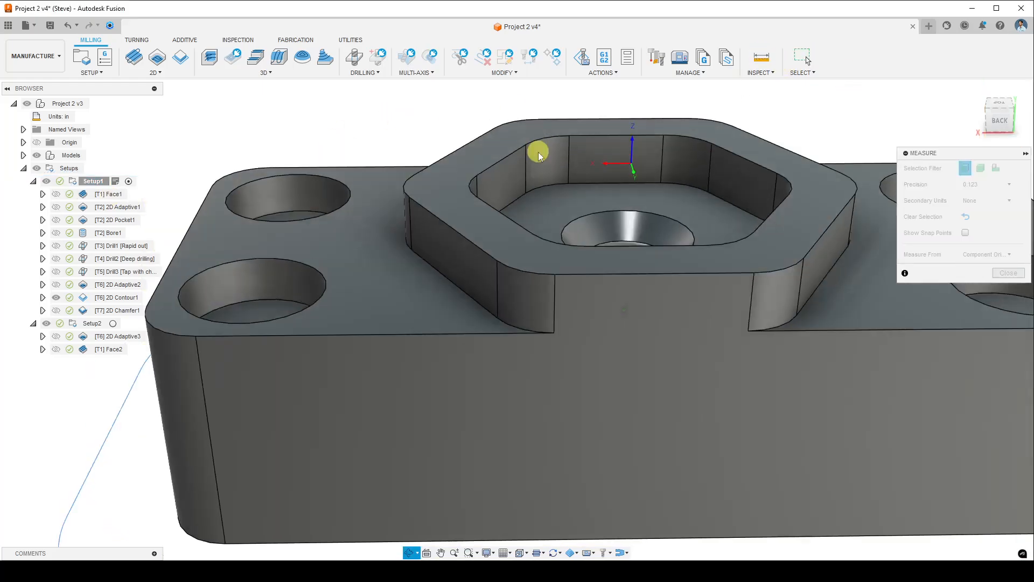
click(462, 180)
shift+middle_drag(462, 179, 510, 321)
click(474, 350)
scroll(525, 323, down, 2)
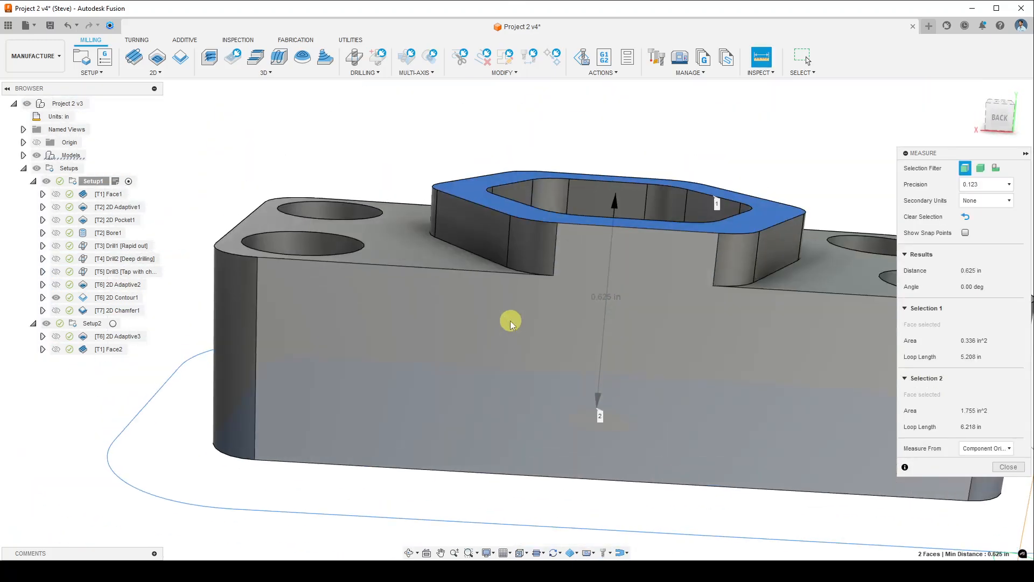
click(1010, 468)
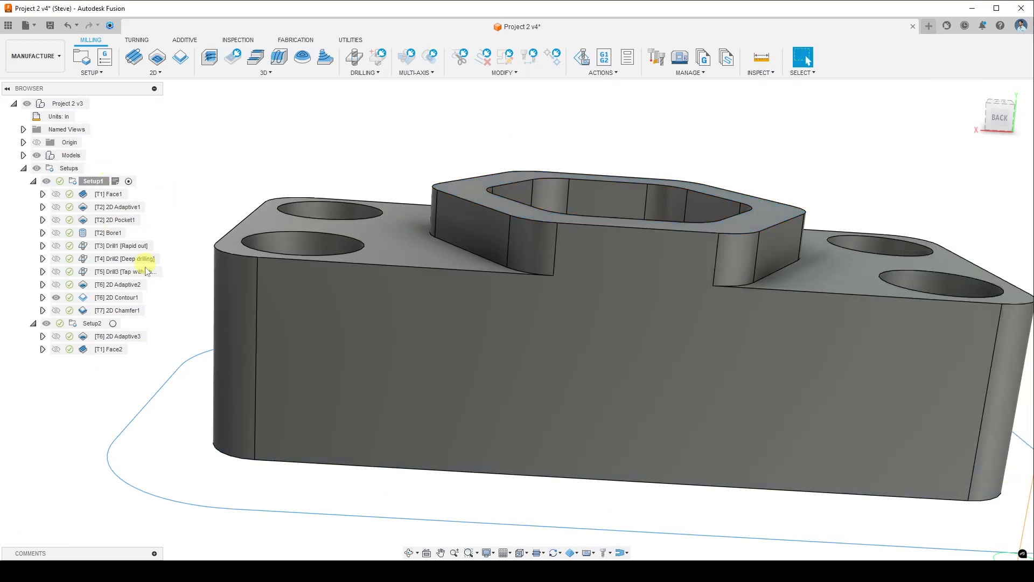
Check the bottom height offset of 2D Contour1 and compare it with the part's bottom edge from the back
click(131, 299)
right_click(130, 300)
click(185, 11)
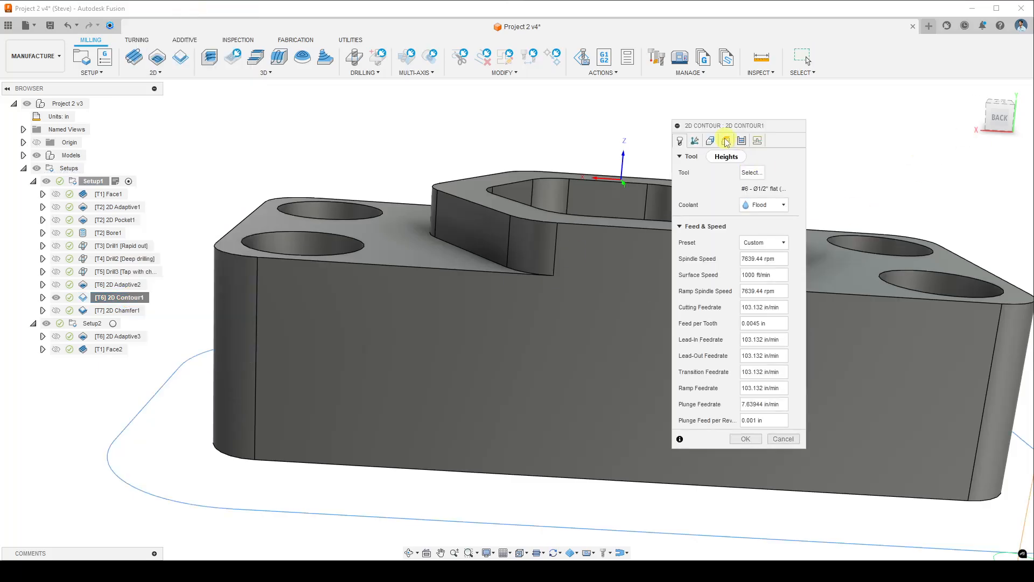
click(726, 141)
click(742, 405)
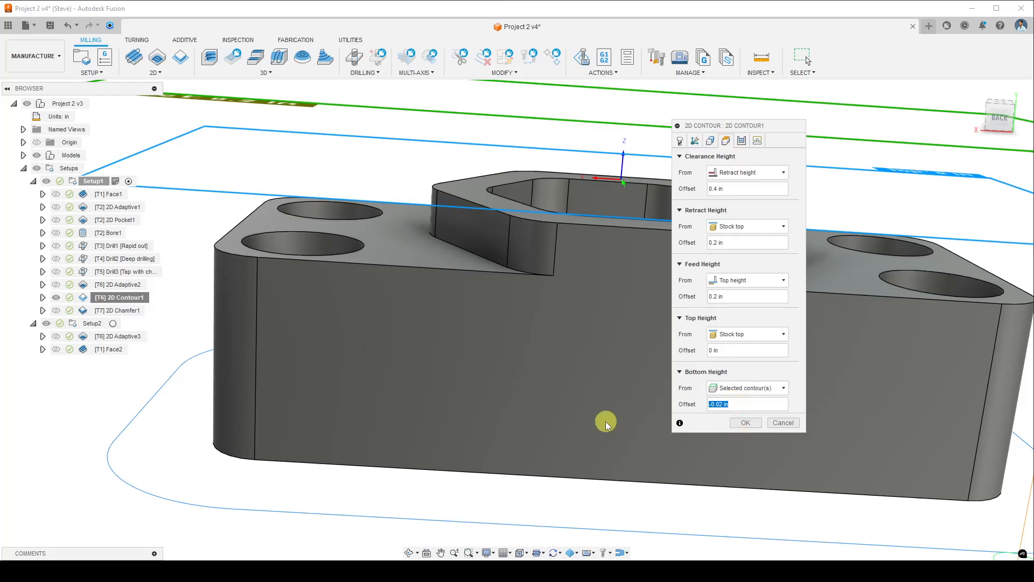
click(999, 120)
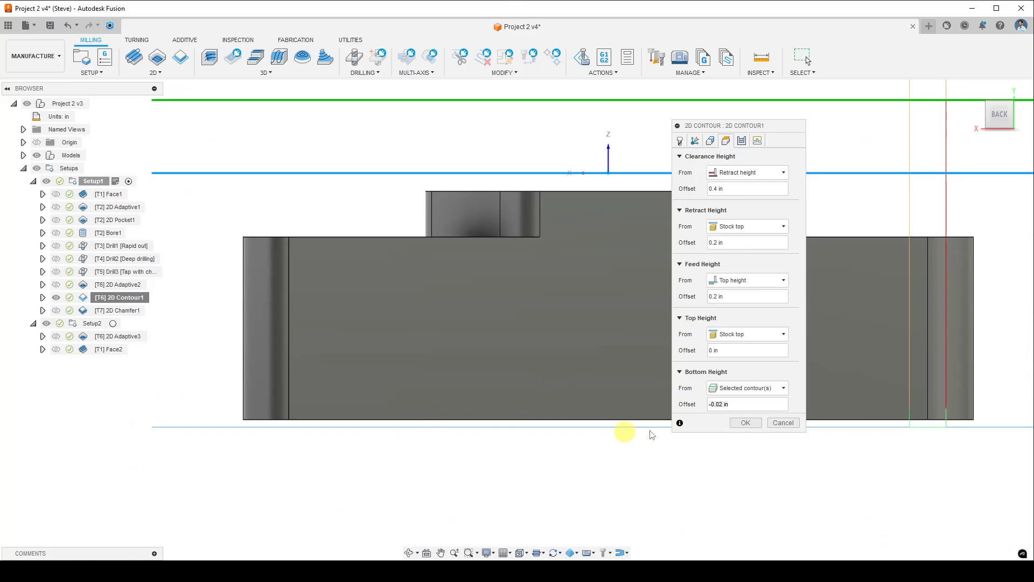
click(746, 422)
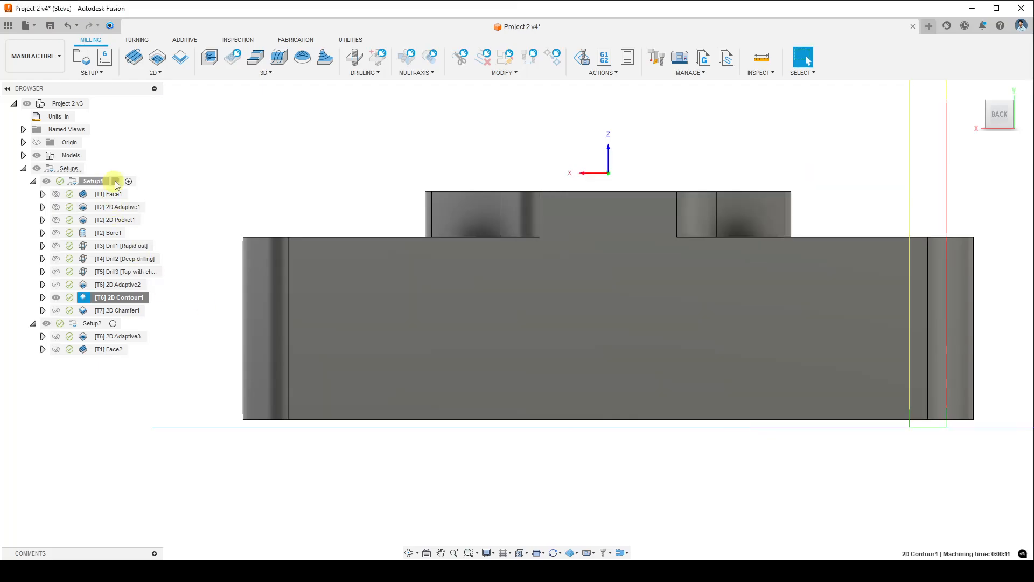
Extend the Minimum Part Stickout line in the Setup1 note with the formula "Offset from top + model thickness + bottom offset"
click(116, 181)
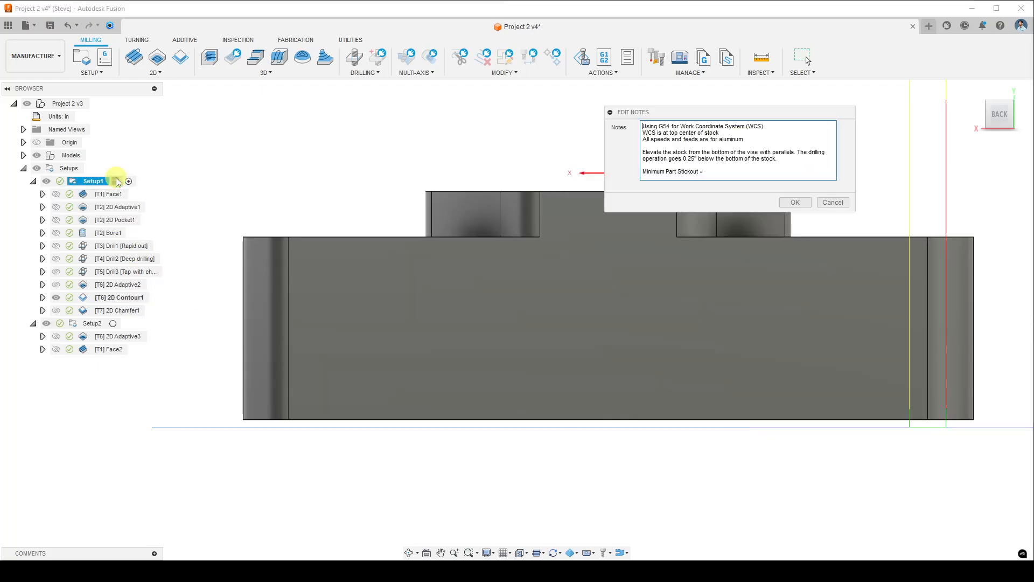
triple_click(733, 171)
click(732, 171)
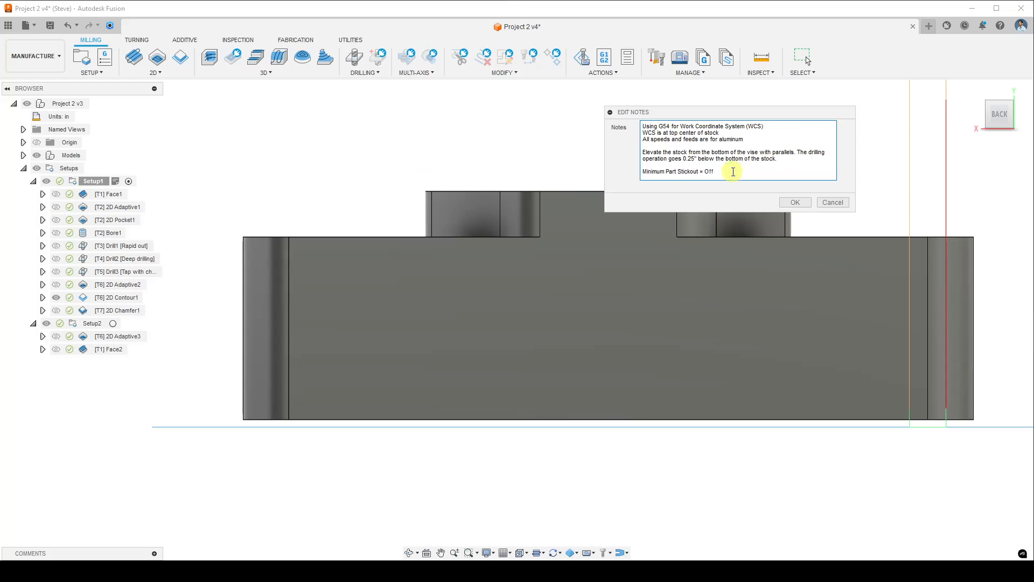
text(Offset from)
text( top + mode)
text(l thickness )
text(_)
text( bottom )
text(offset)
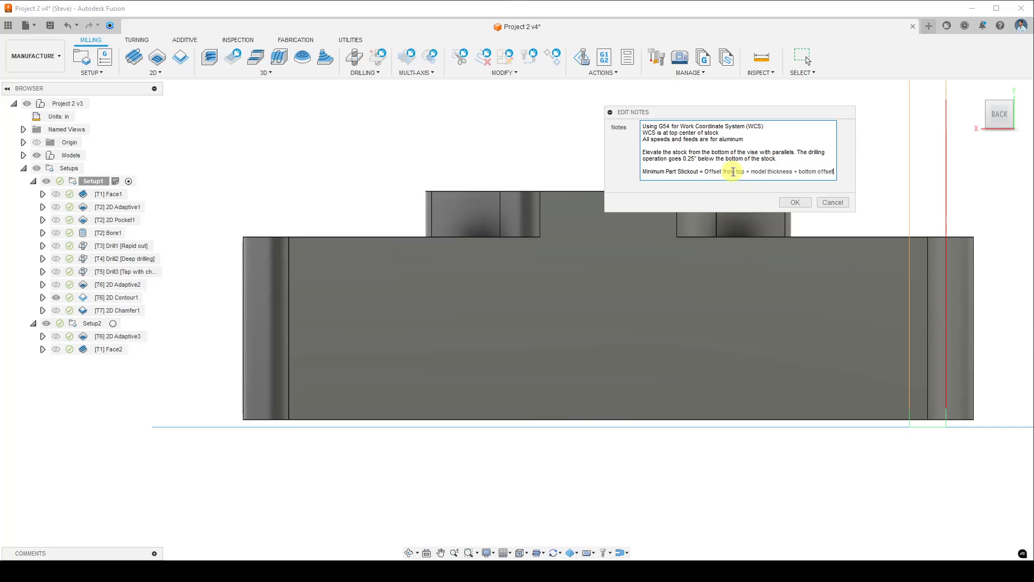
Append "= 0.05" + 0.625" + 0.02" = .695"" to the stickout formula and save the Setup1 note
text( =)
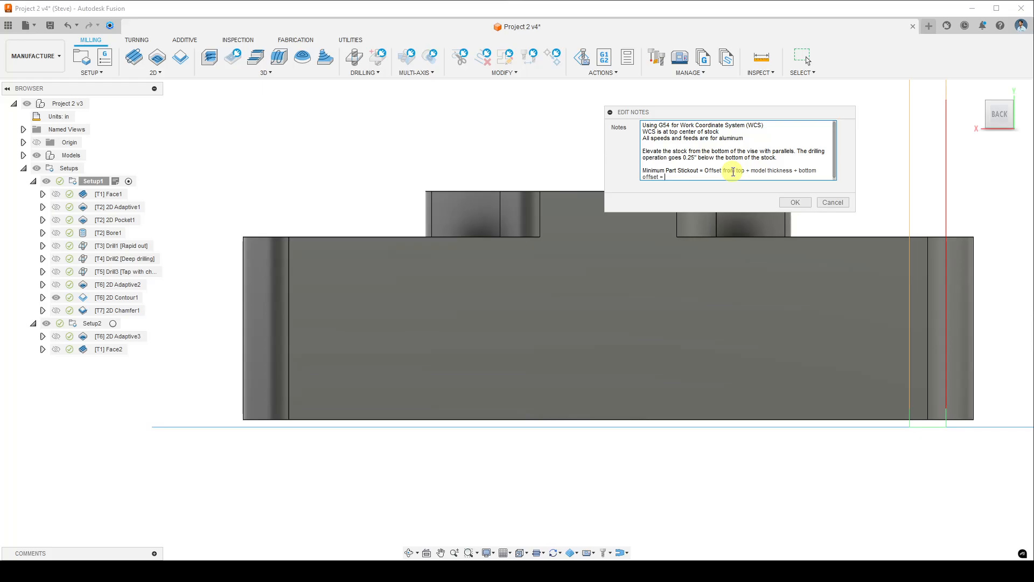
text( 0.05" + 0.625" + 0.0)
text(.695)
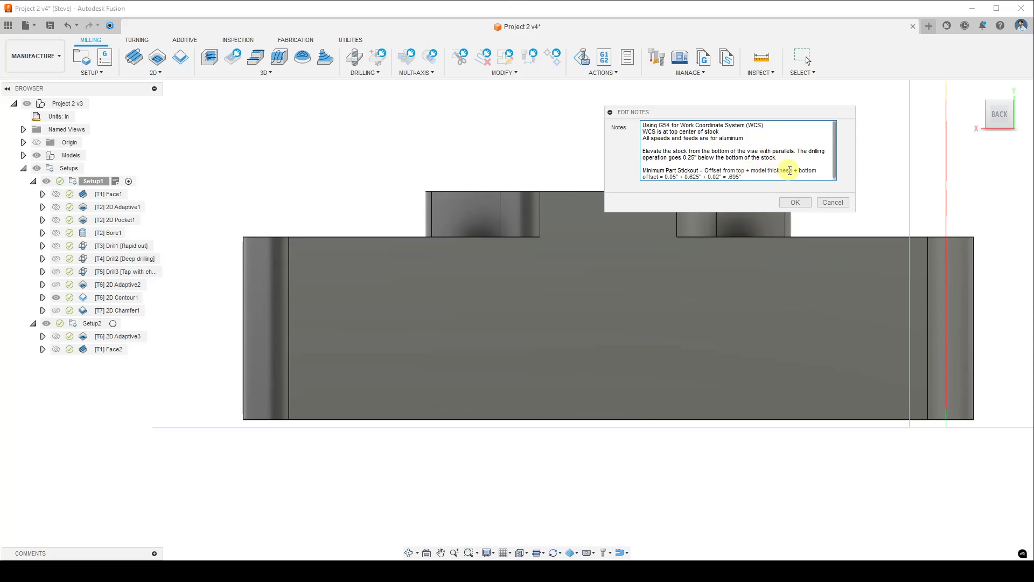
click(796, 202)
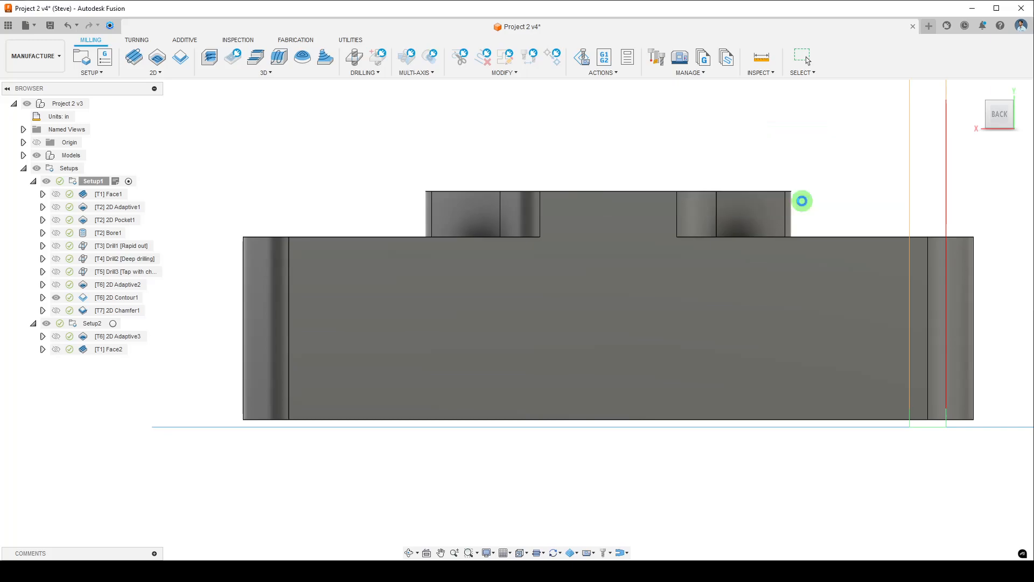
Hide the 2D Contour1 toolpath and open the Setup1 note for editing
click(58, 300)
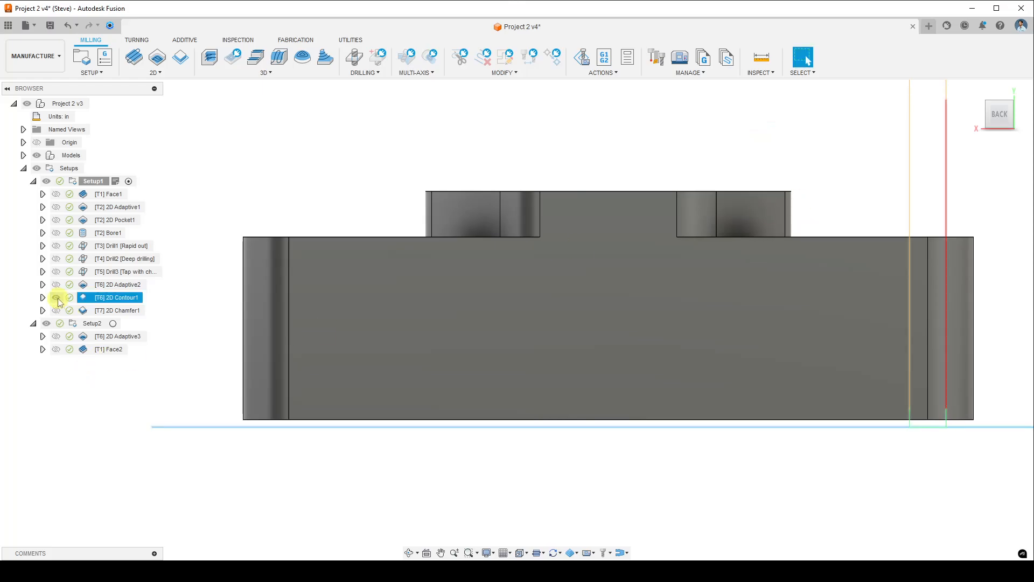
click(113, 182)
click(115, 181)
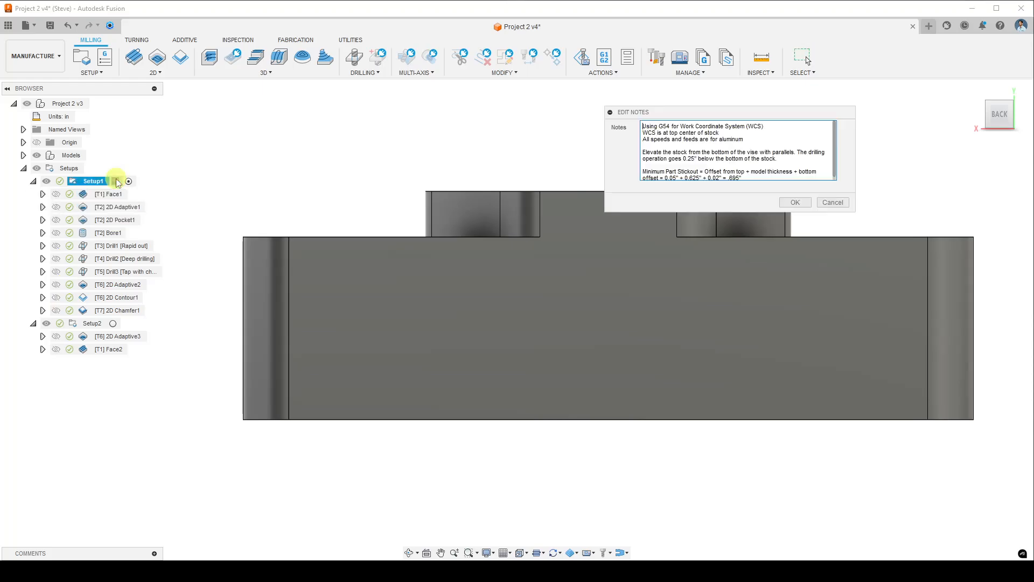
Below the aluminum line in the Setup1 note, start a paragraph: "After cutting stock material on saw, measure actual stock dimensions with calipers."
click(778, 175)
scroll(773, 154, up, 1)
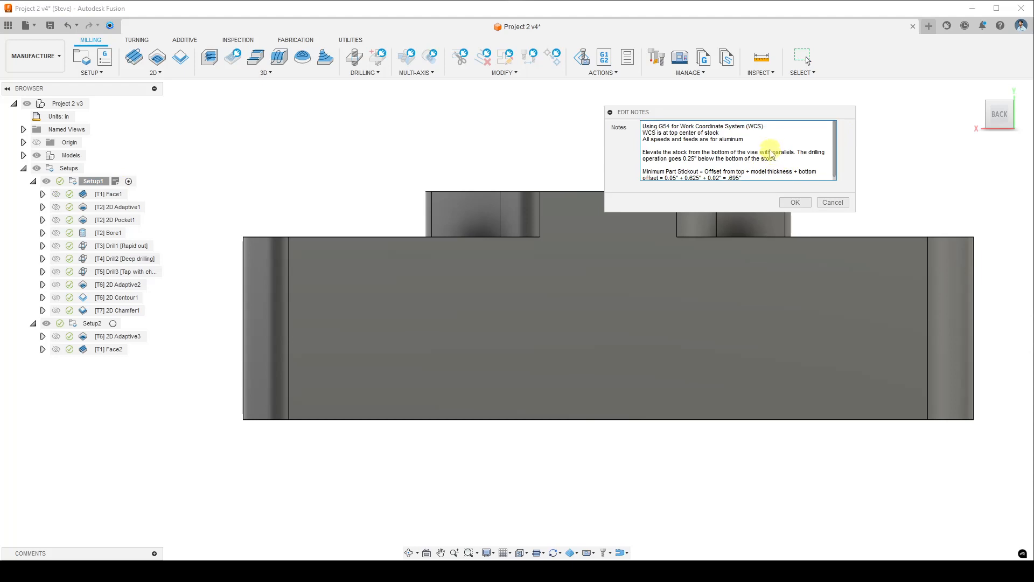
key(Return)
key(Return)
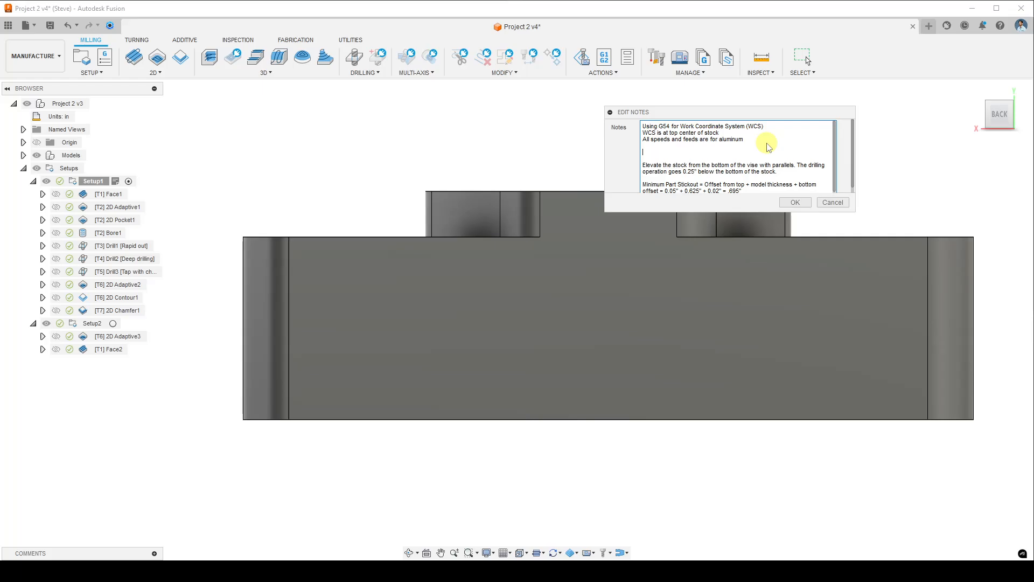
text(After cutting stock material on saw, measure actual stoc)
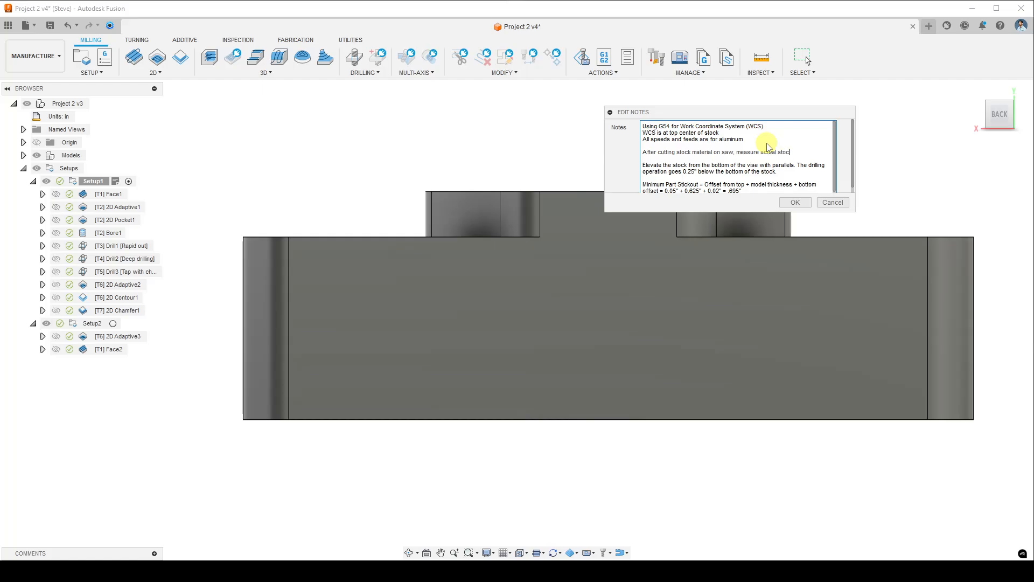
text(k dimensions with cal)
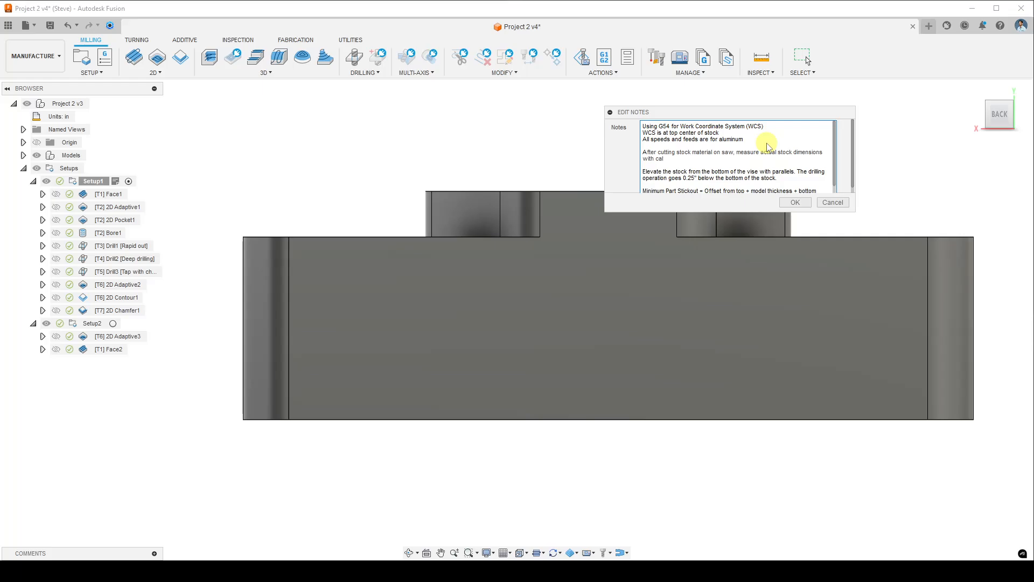
Continue the paragraph with "Unput actual stock size into setup 1. Regenerate toolpaths and post-process G-code." and save the Setup1 note
text(ipers. Unput actual stock size into setup 1. Regenerate toolpaths and)
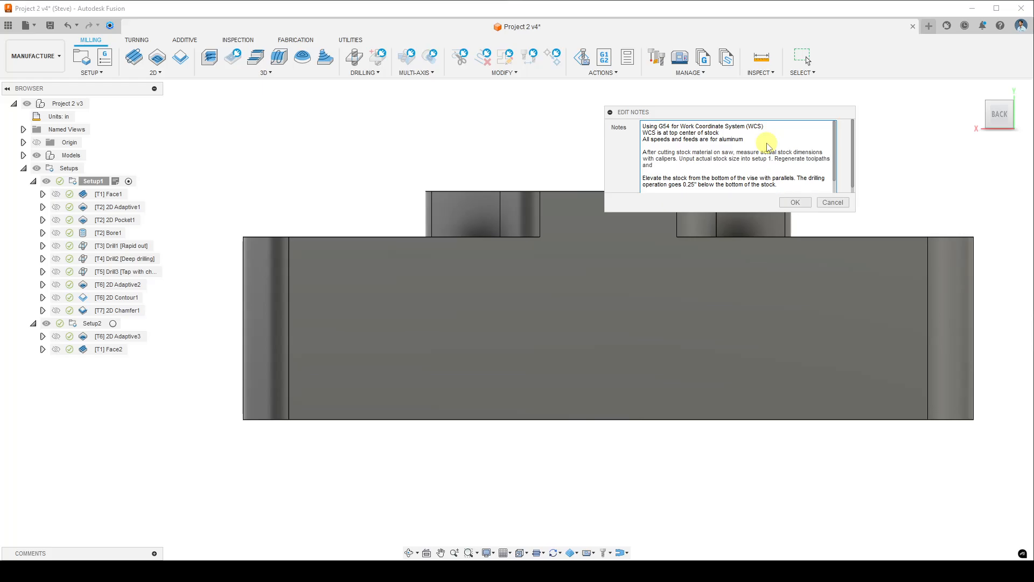
text( post-process G-code.)
click(798, 204)
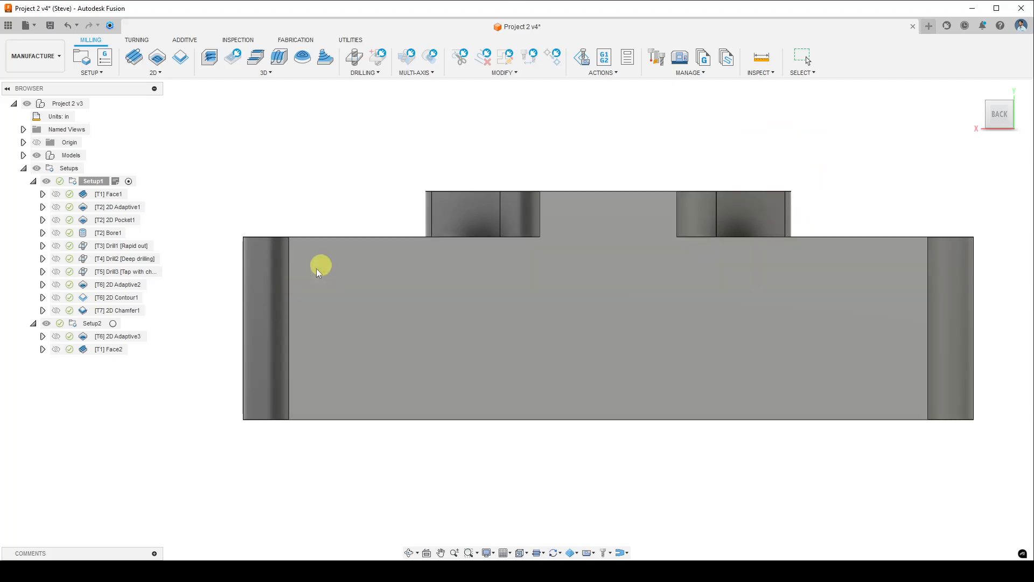
Open Setup1 for editing and bring up its stock dimensions with the whole stock block in view
shift+middle_drag(305, 170, 277, 192)
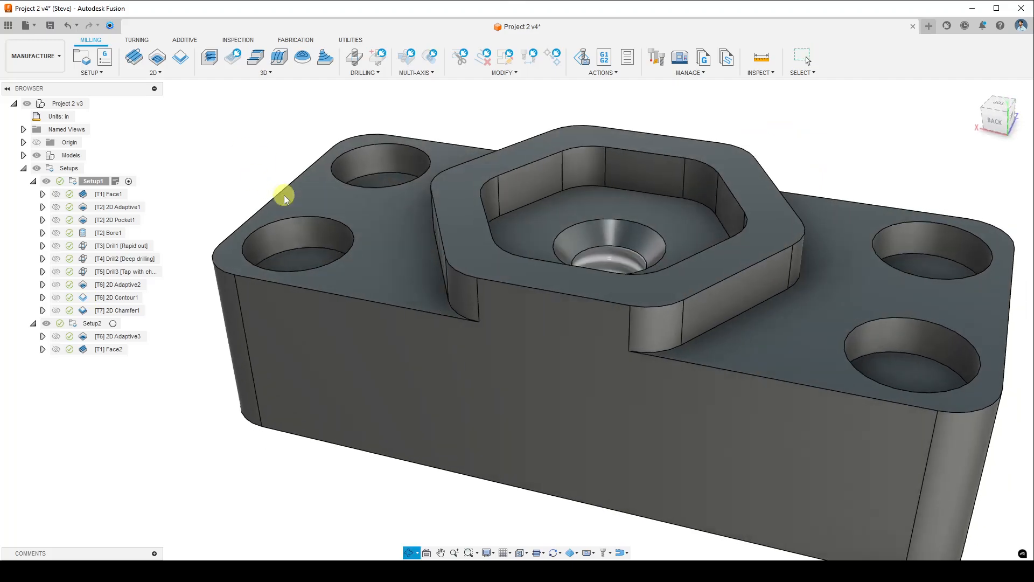
click(99, 184)
right_click(99, 185)
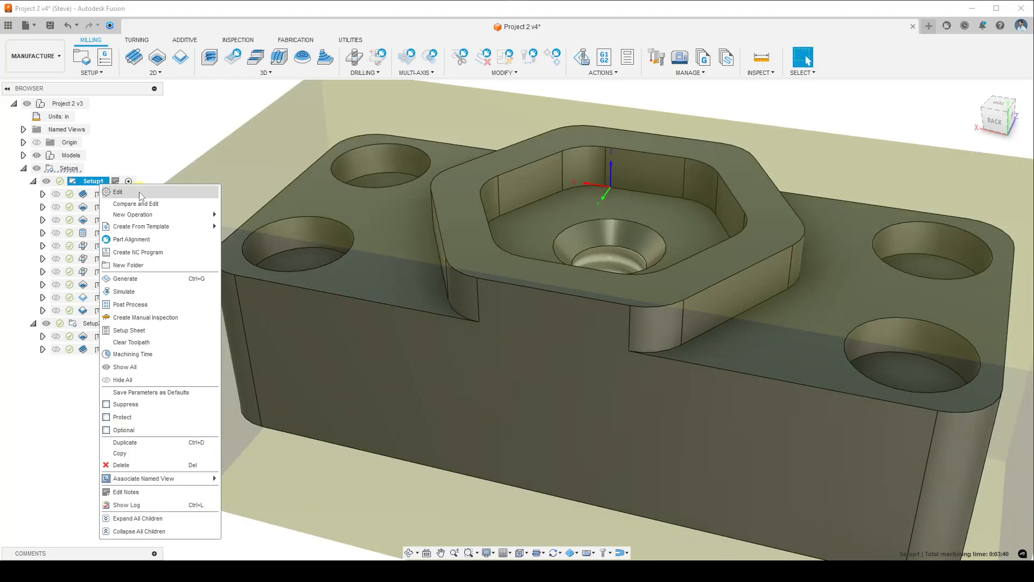
click(145, 196)
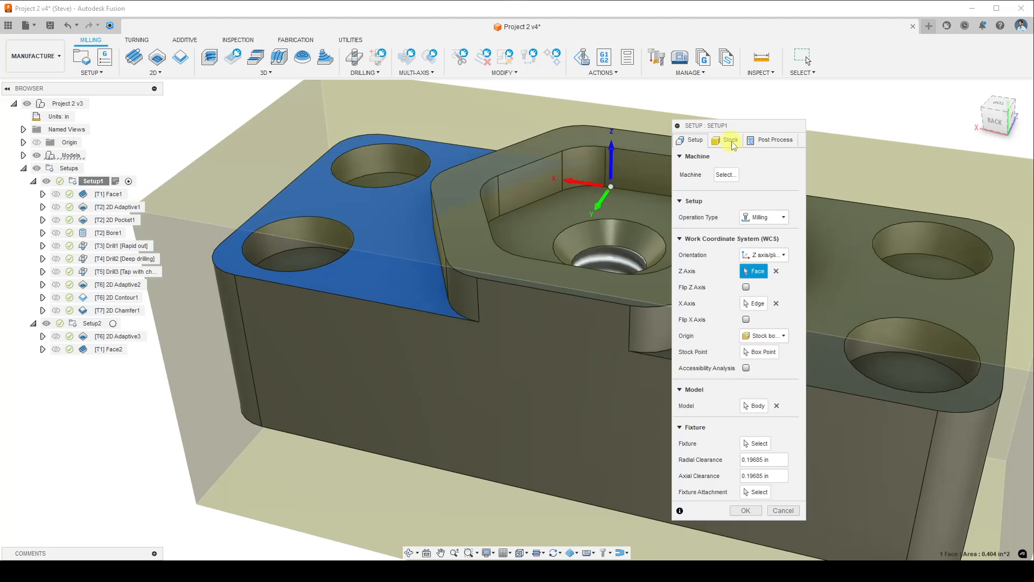
click(732, 141)
scroll(500, 292, up, 5)
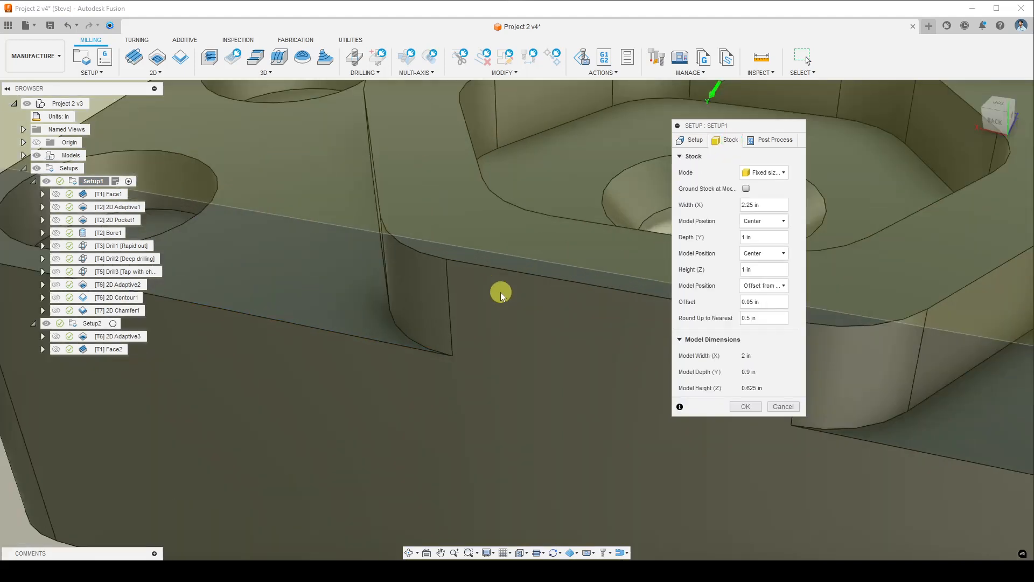
scroll(500, 292, down, 6)
middle_drag(500, 292, 406, 284)
Set the Setup1 stock width (X) to 2.35 in and apply the setup change
double_click(770, 204)
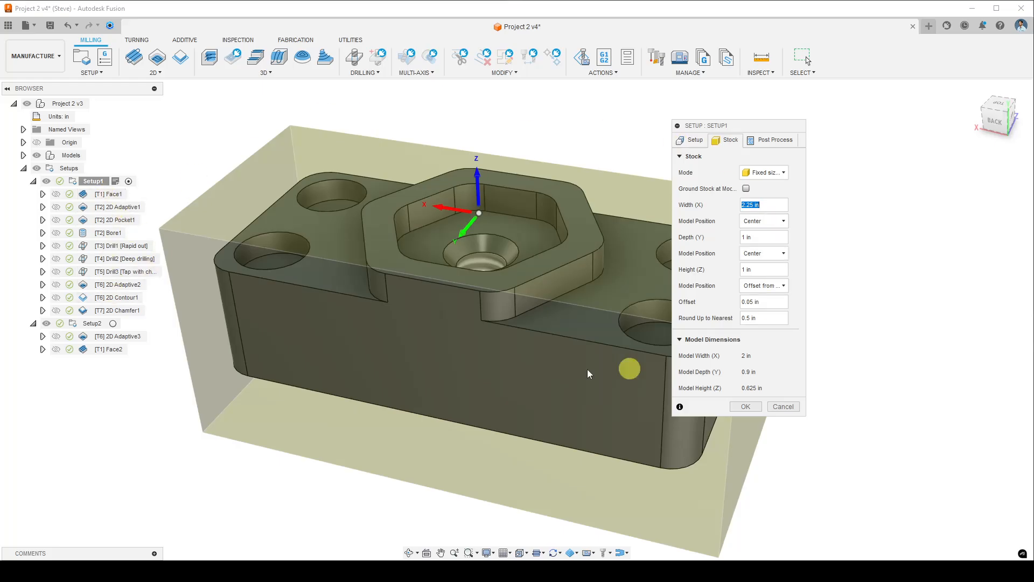
drag(764, 128, 899, 124)
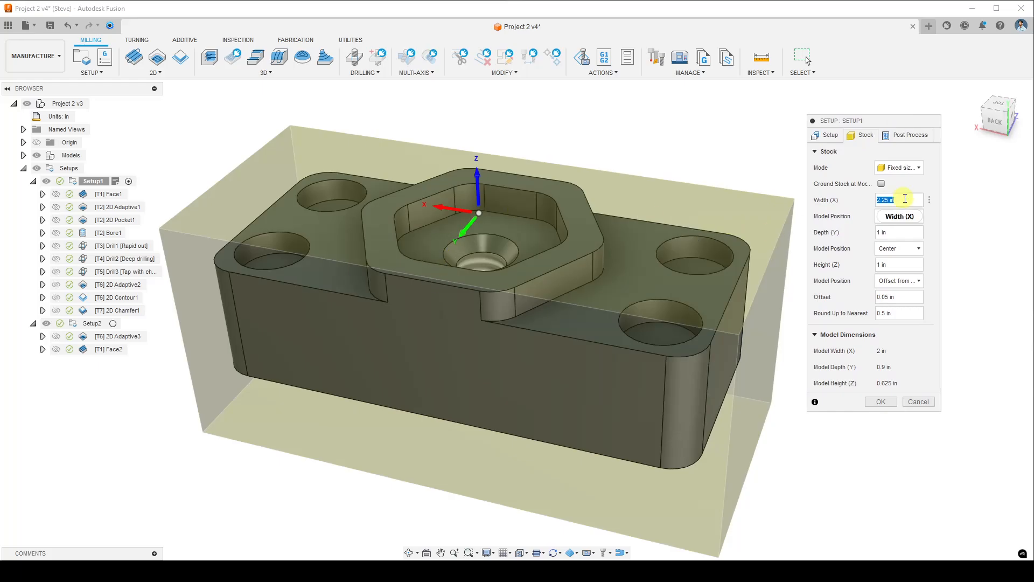
click(883, 200)
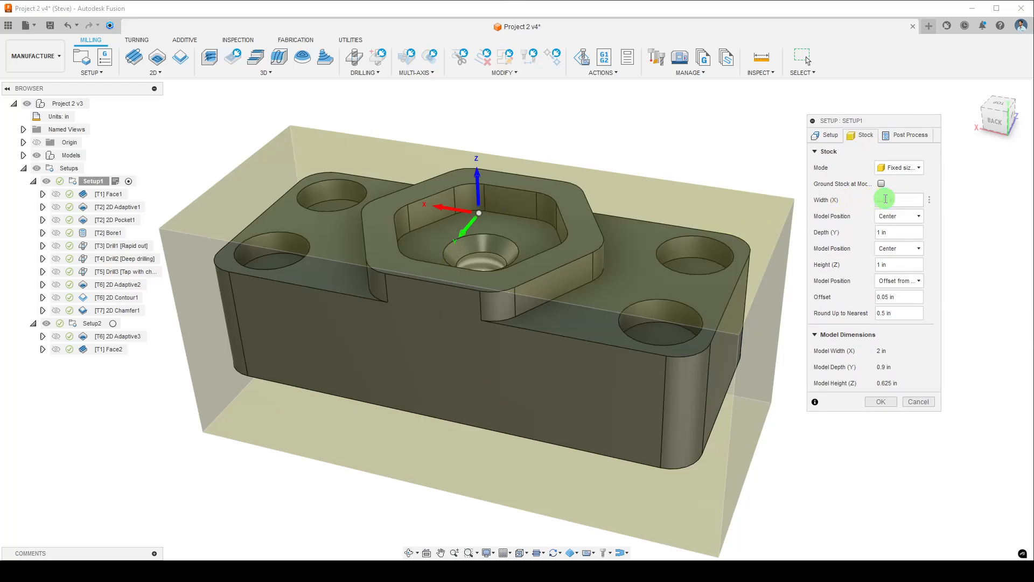
key(BackSpace)
text(35)
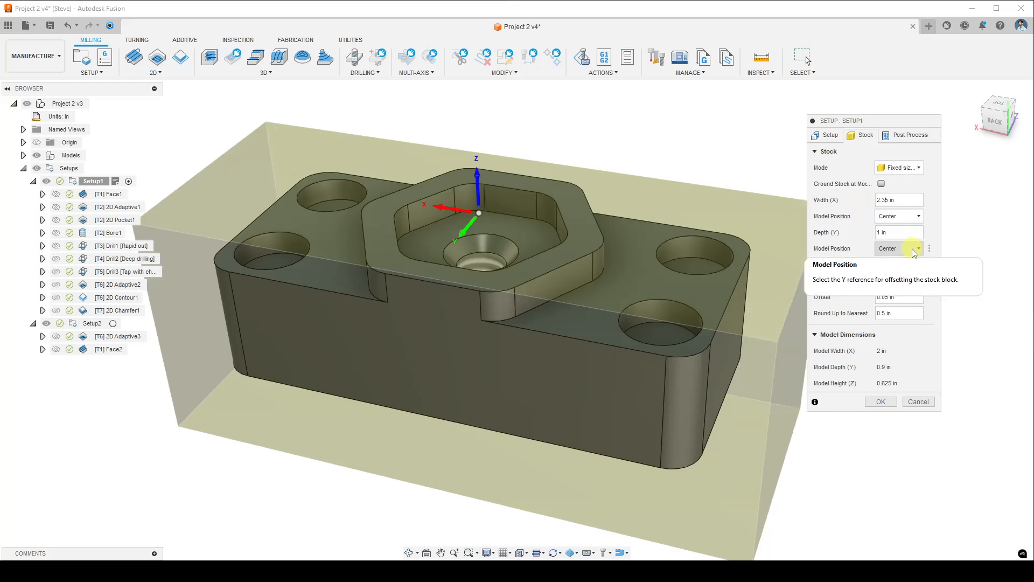
click(884, 403)
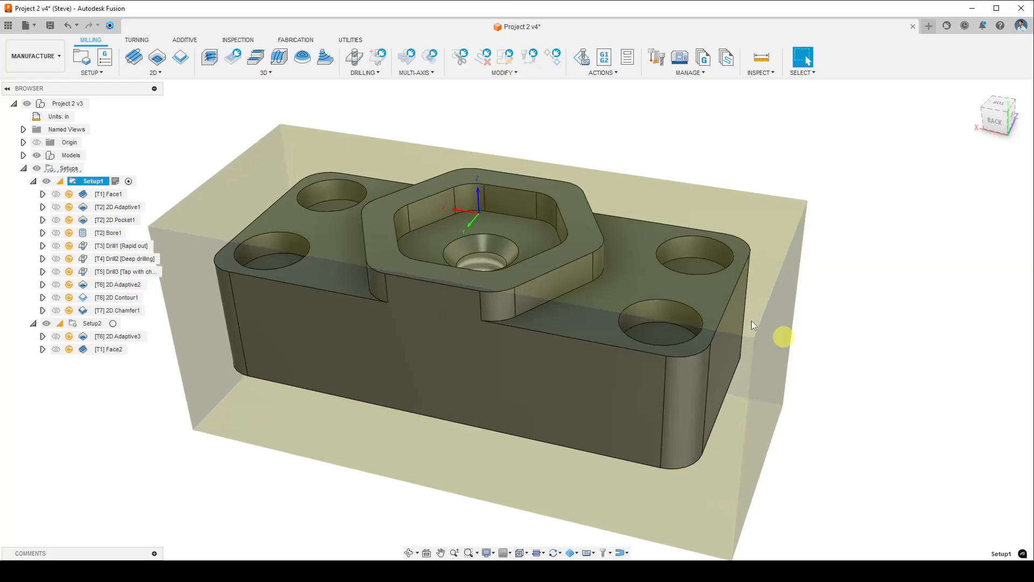
Regenerate all toolpaths of Setup1 and Setup2
right_click(92, 182)
click(150, 277)
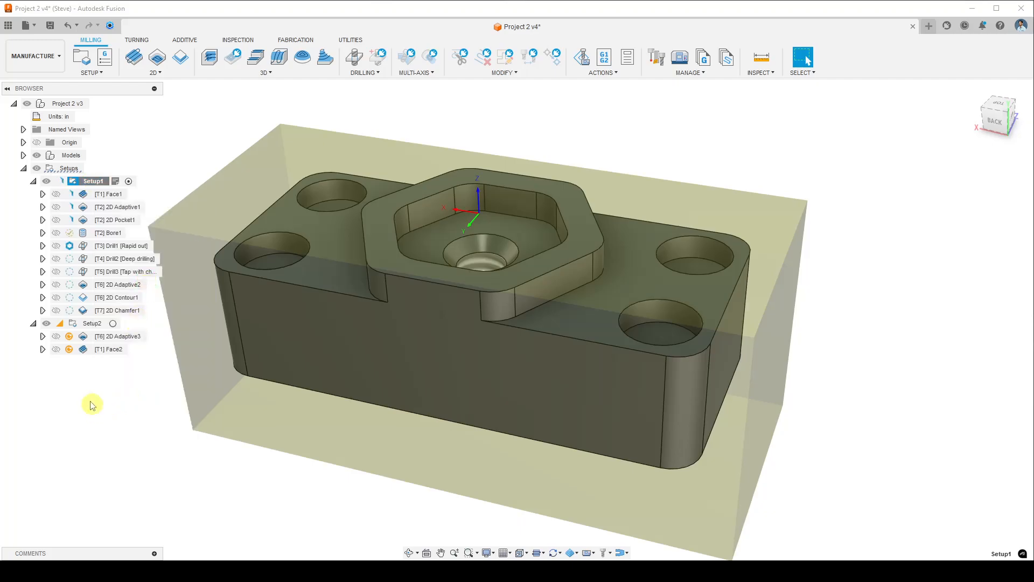
right_click(94, 327)
click(140, 99)
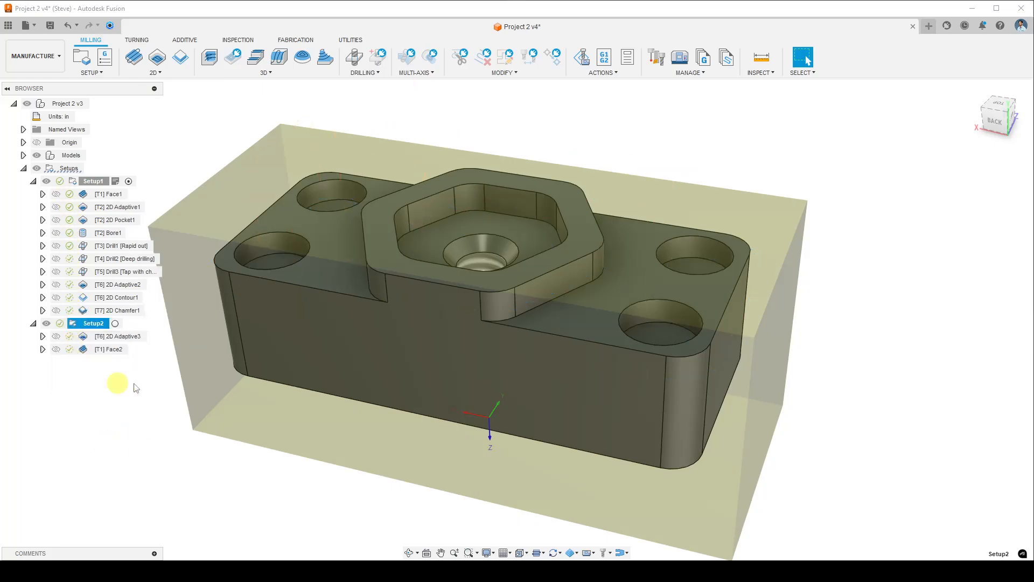
Copy the entire text of the Setup1 note and close the note
scroll(202, 411, down, 5)
shift+middle_drag(247, 411, 225, 410)
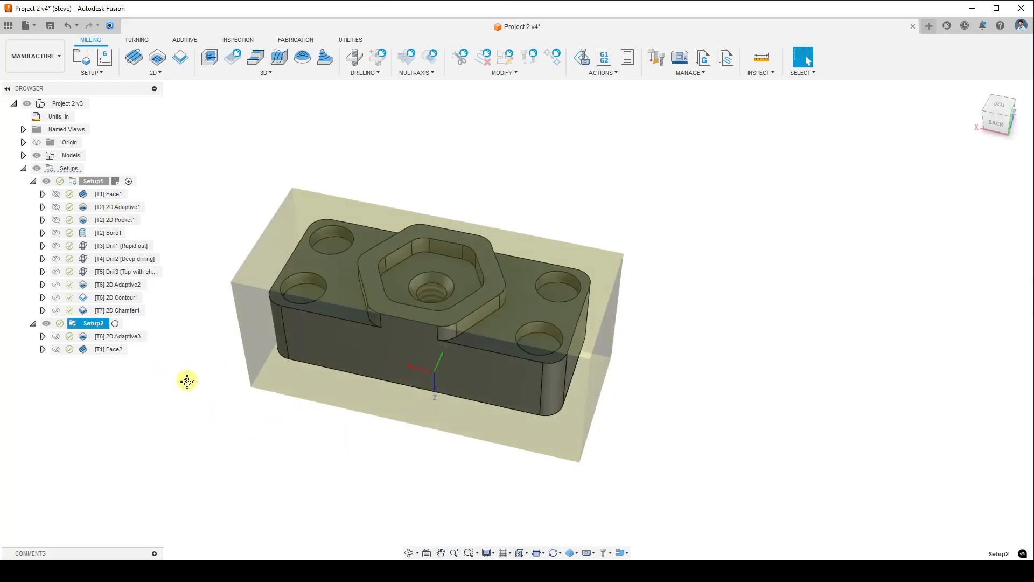
scroll(300, 363, up, 5)
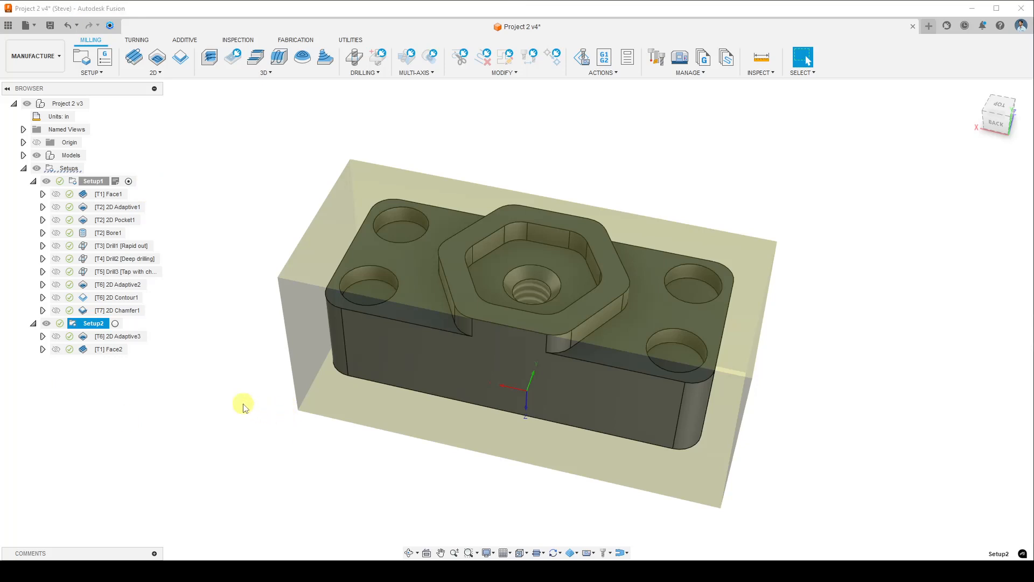
shift+middle_drag(244, 408, 402, 321)
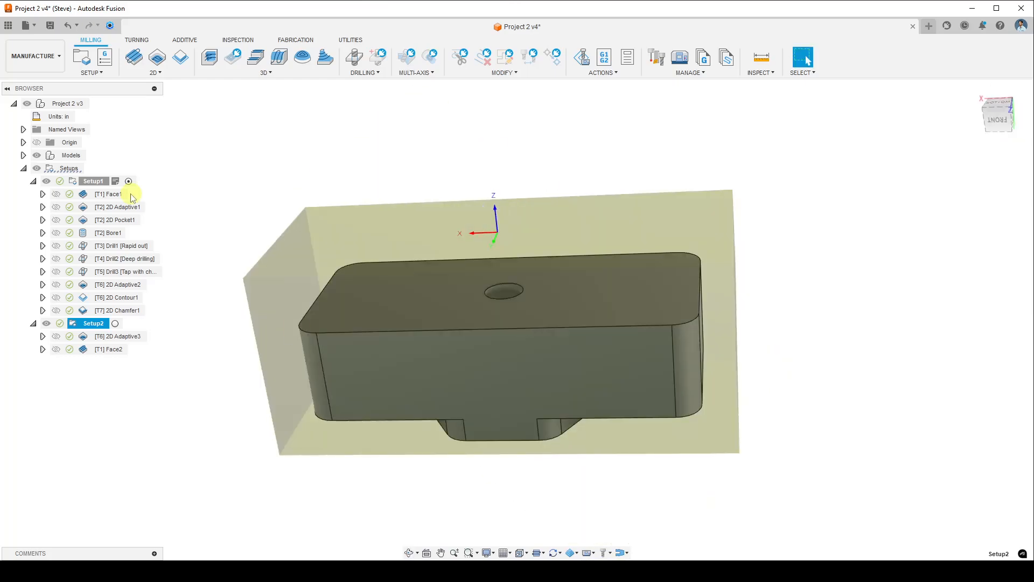
click(116, 181)
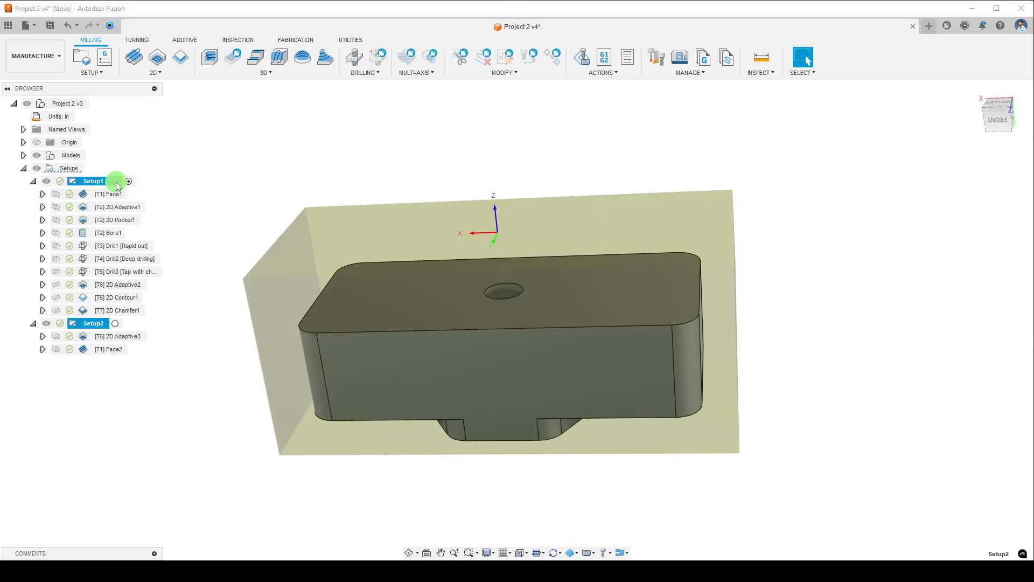
triple_click(768, 165)
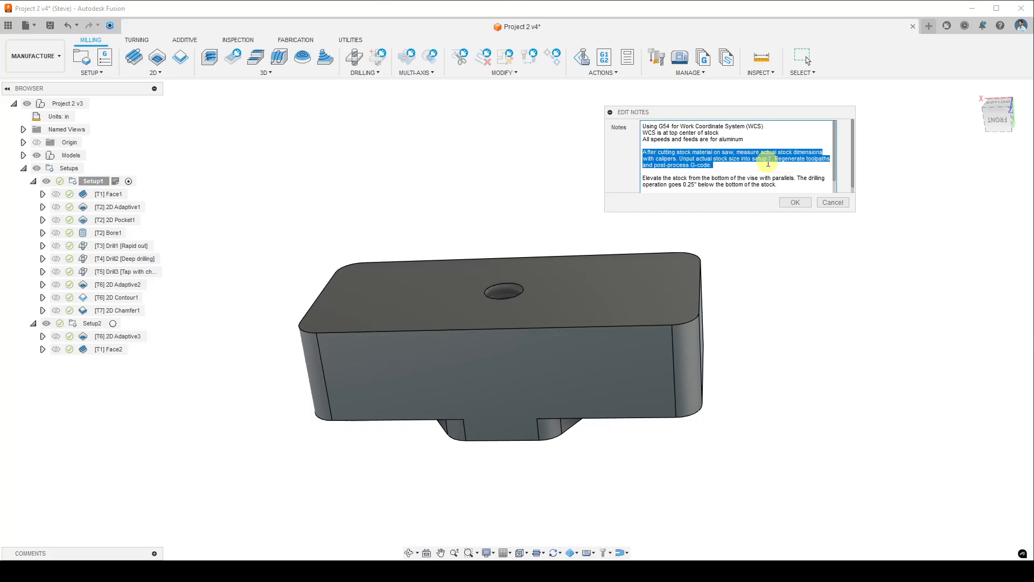
key(ctrl+a)
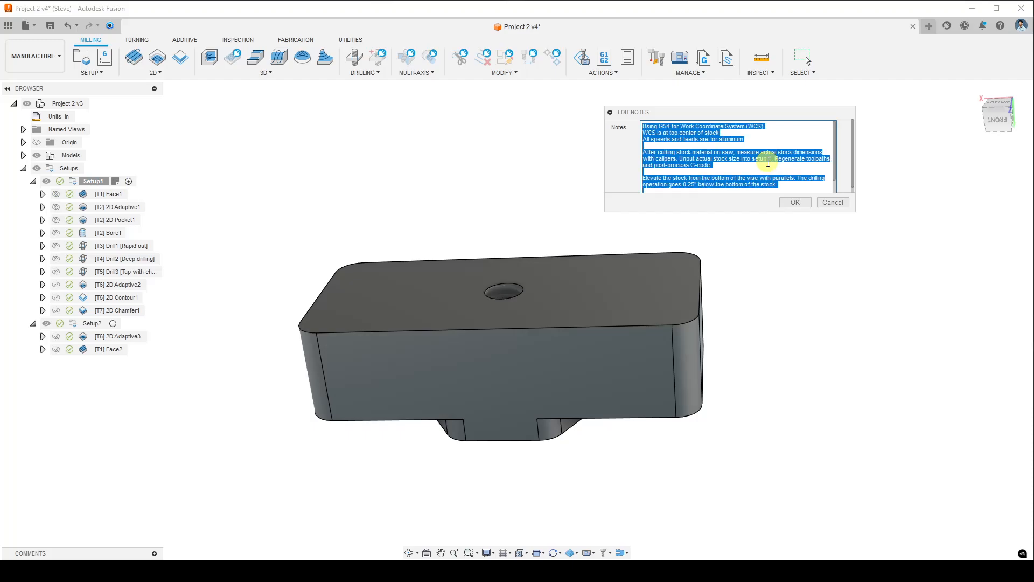
click(795, 202)
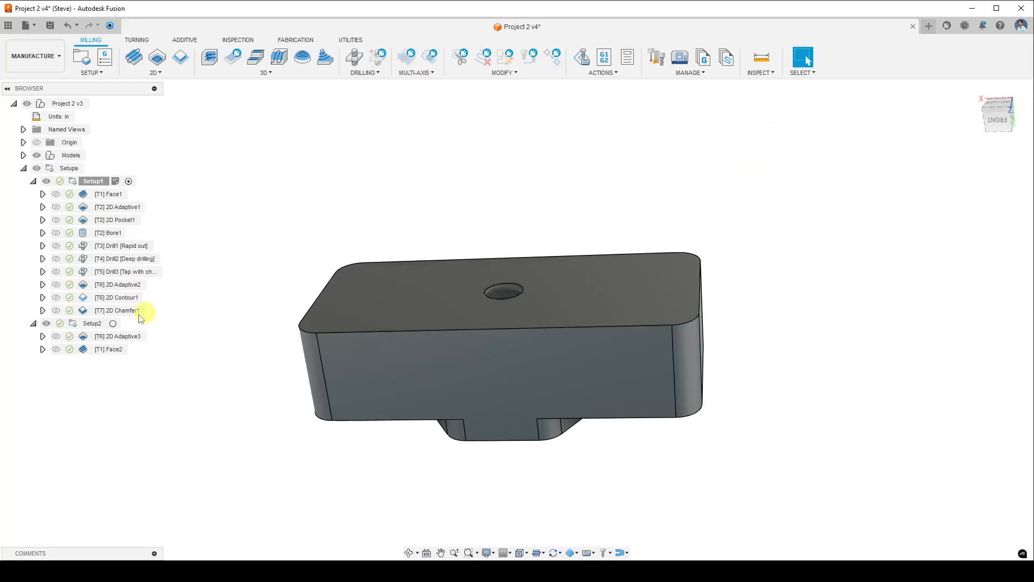
Paste the copied Setup1 text into the Setup2 note and enlarge the notes dialog
right_click(91, 324)
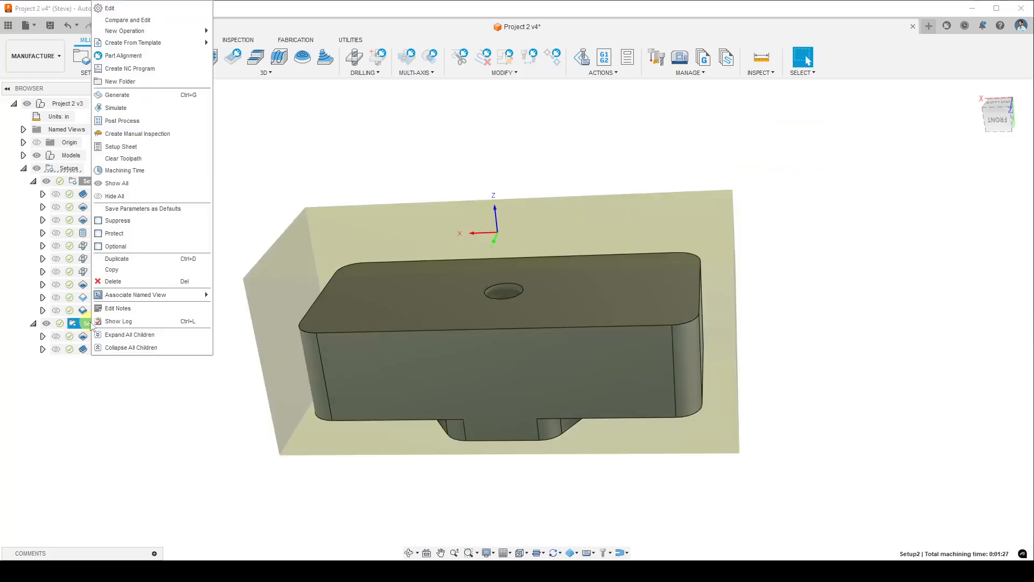
click(119, 308)
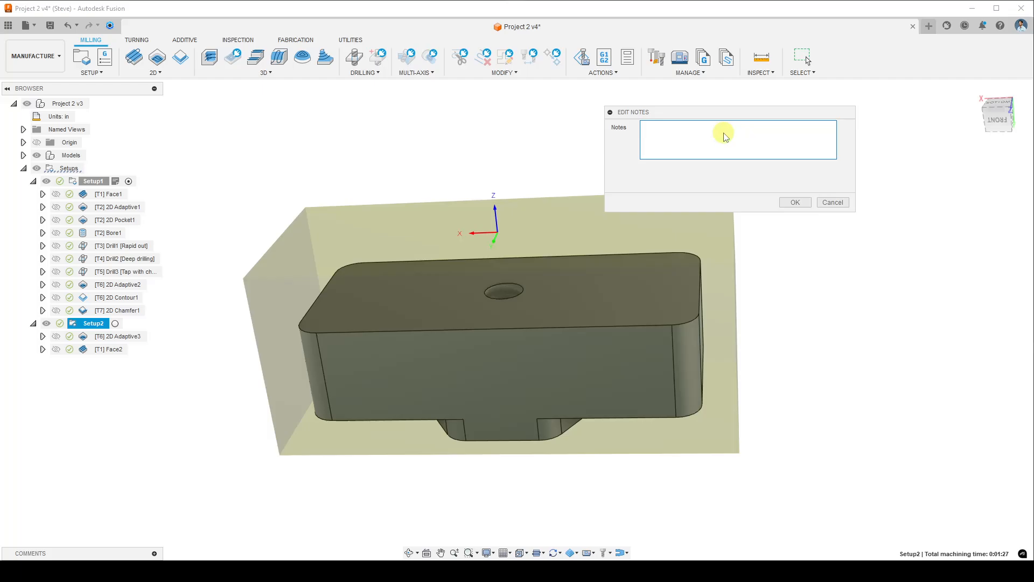
text(All speeds and feeds are for aluminum  After cutting stock material on saw, measure actual stock dimensions with calipers. Unput actual stock size into setup 1. Regenerate toolpaths and post-process G-code.  Elevate the stock from the bottom of the vise with parallels. The drilling operation goes 0.25" below the bottom of the stock.  Minimum Part Stickout = Offset from top + model thickness + bottom offset = 0.05" + 0.625" + 0.02" = .695")
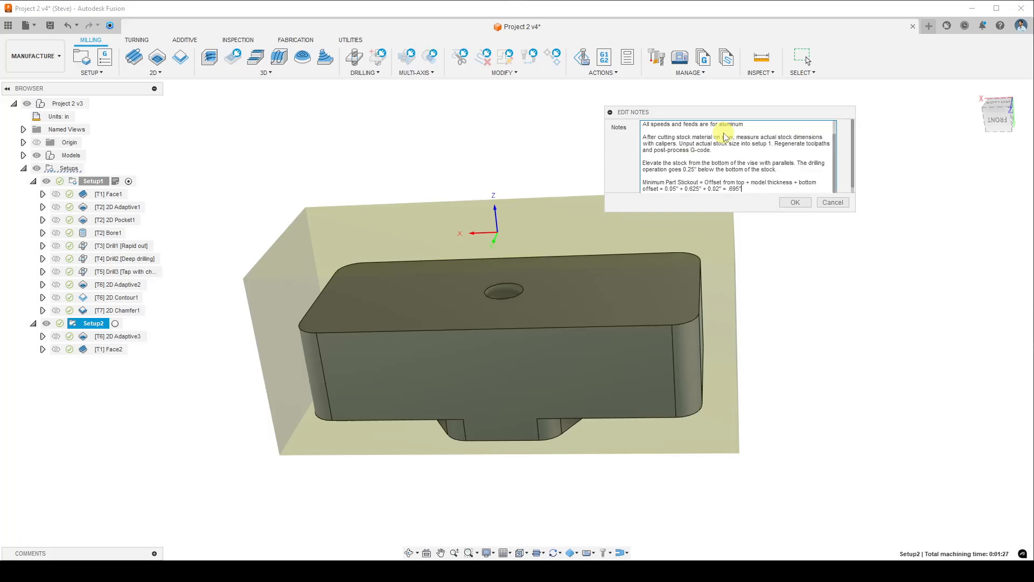
drag(855, 211, 898, 270)
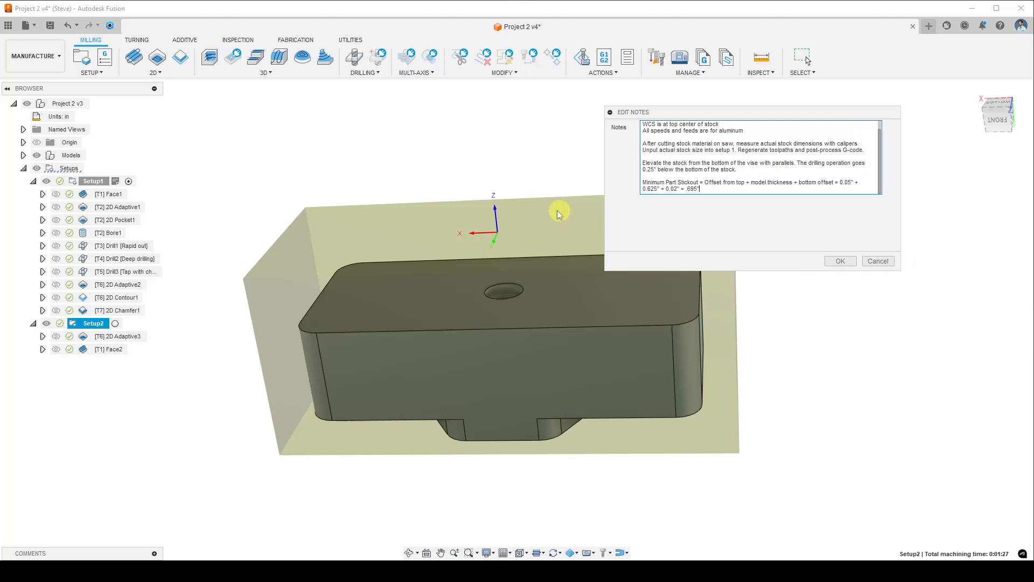
middle_drag(557, 210, 538, 187)
text(Using G54 for Work Coordinate System (WCS))
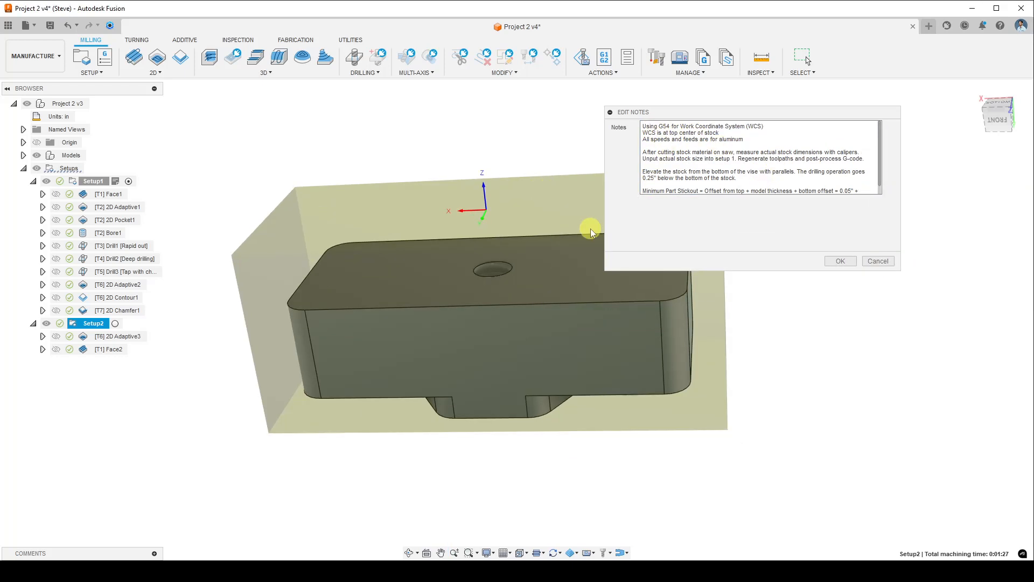
Review the pasted Setup2 note against the flipped part, checking the WCS, material and stock-measurement lines
shift+middle_drag(600, 296, 441, 362)
mouse_move(544, 277)
shift+middle_down()
mouse_move(544, 252)
mouse_move(540, 262)
shift+middle_up()
click(731, 133)
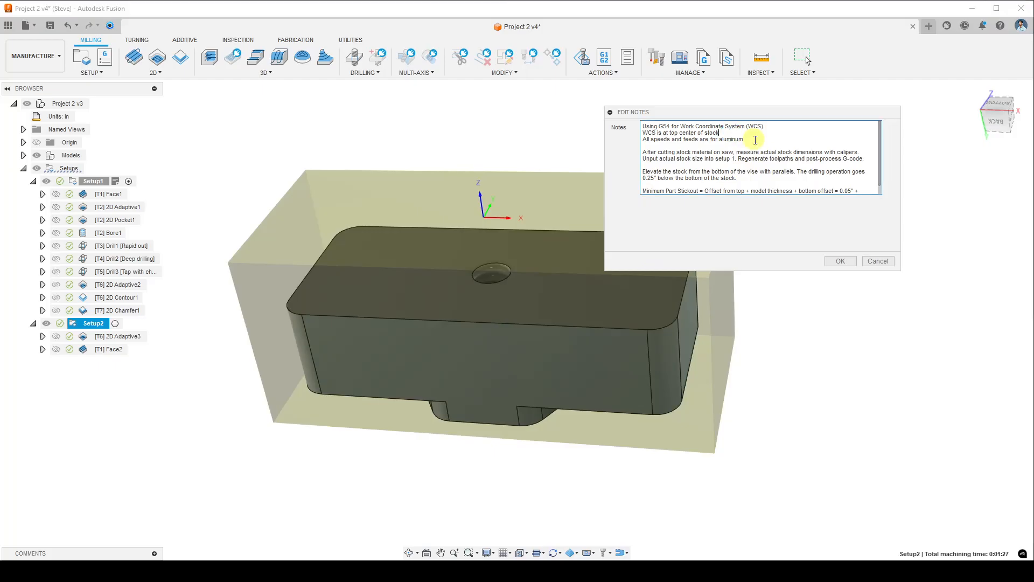
click(755, 140)
scroll(764, 148, down, 1)
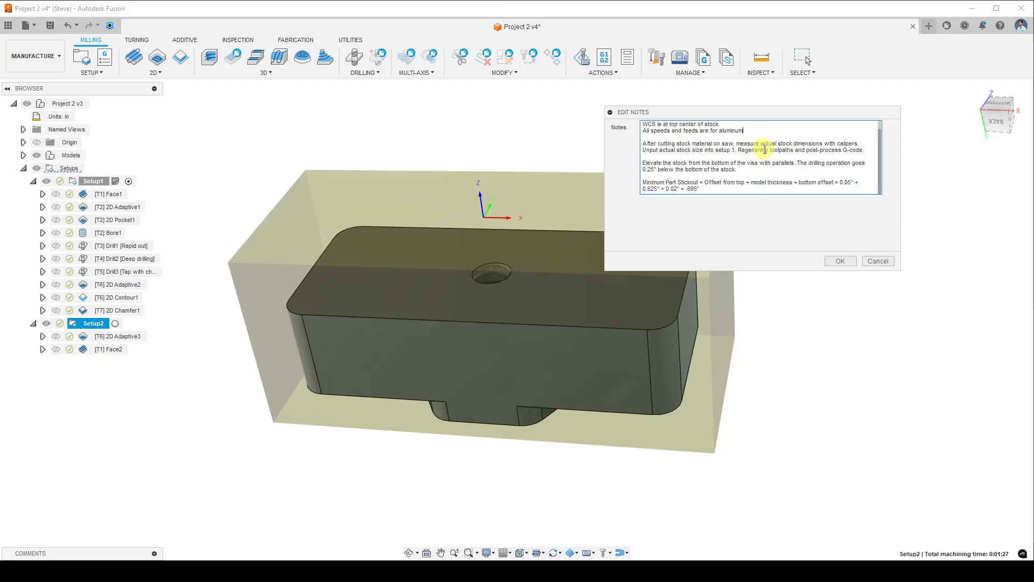
click(644, 142)
drag(644, 142, 868, 144)
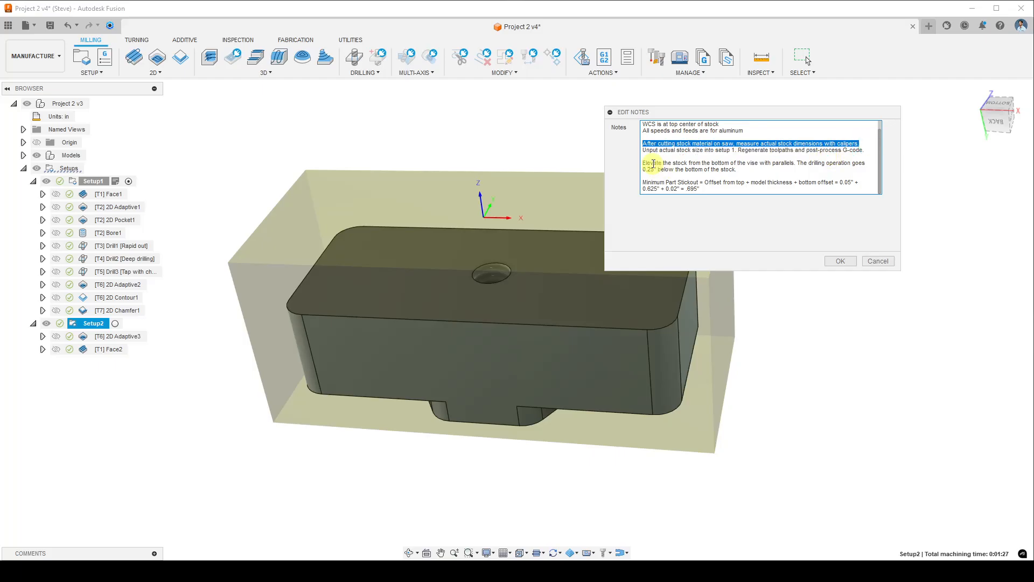
Delete the paragraph about elevating the stock with parallels and the drilling depth from the Setup2 note
drag(646, 163, 829, 173)
click(816, 172)
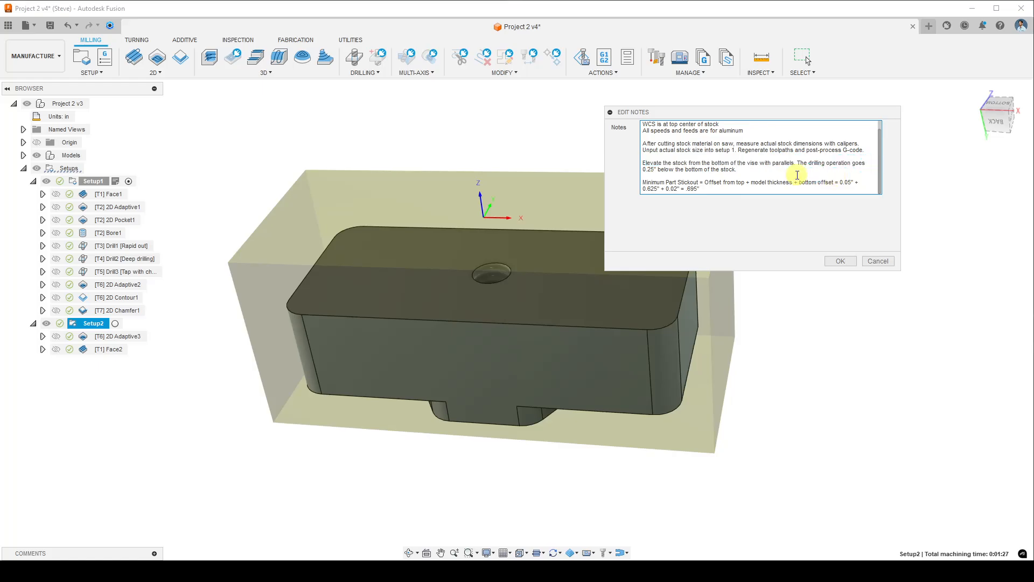
drag(798, 170, 639, 166)
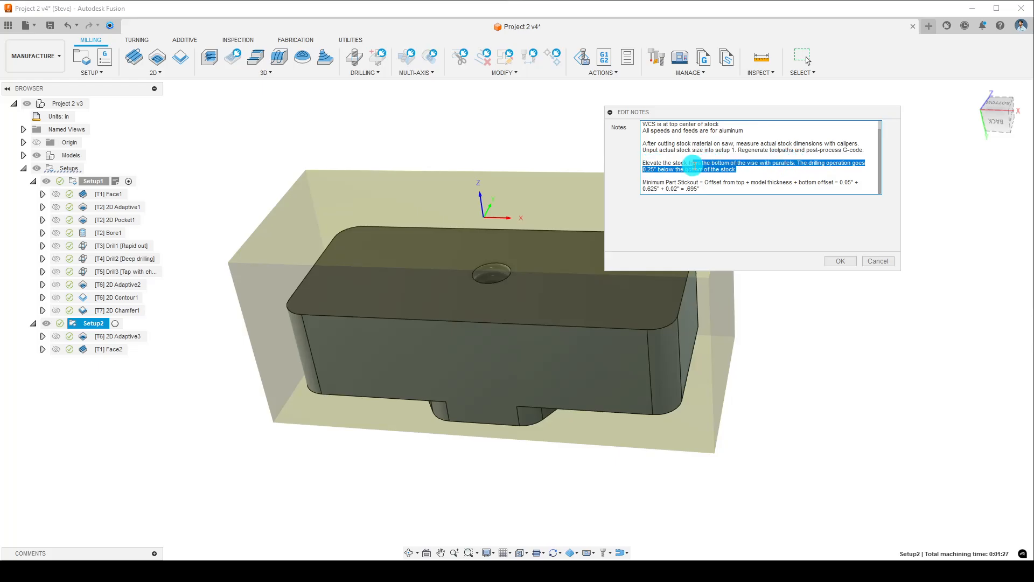
click(641, 163)
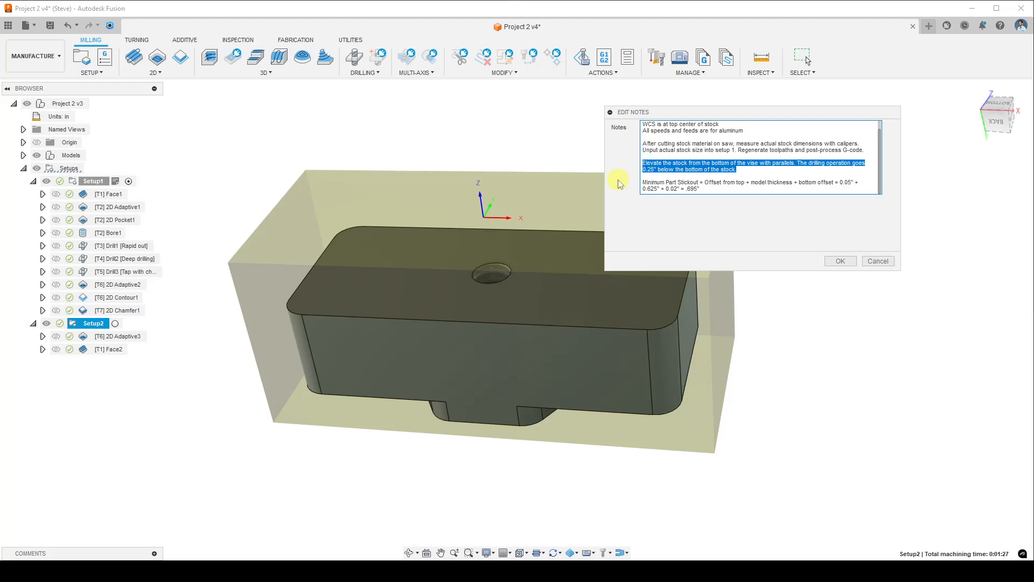
key(BackSpace)
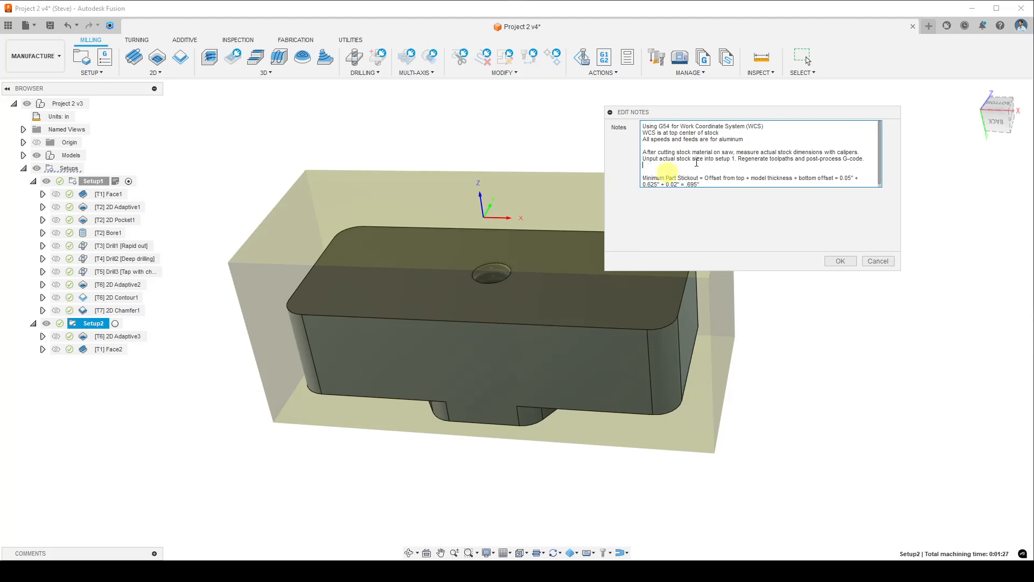
key(BackSpace)
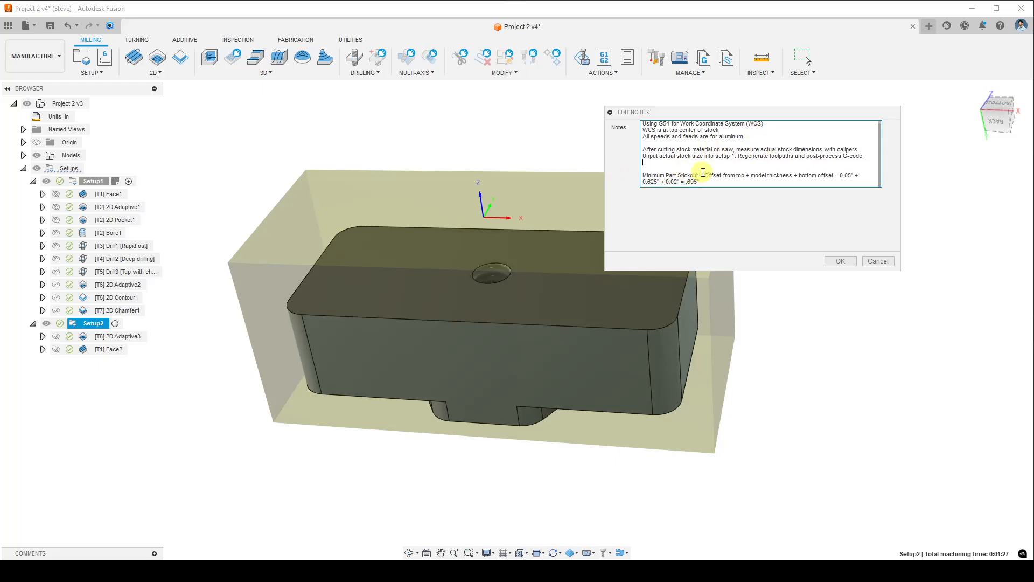
Remove the formula and values after "Minimum Part Stickout =" in the Setup2 note and save the note
drag(701, 176, 705, 177)
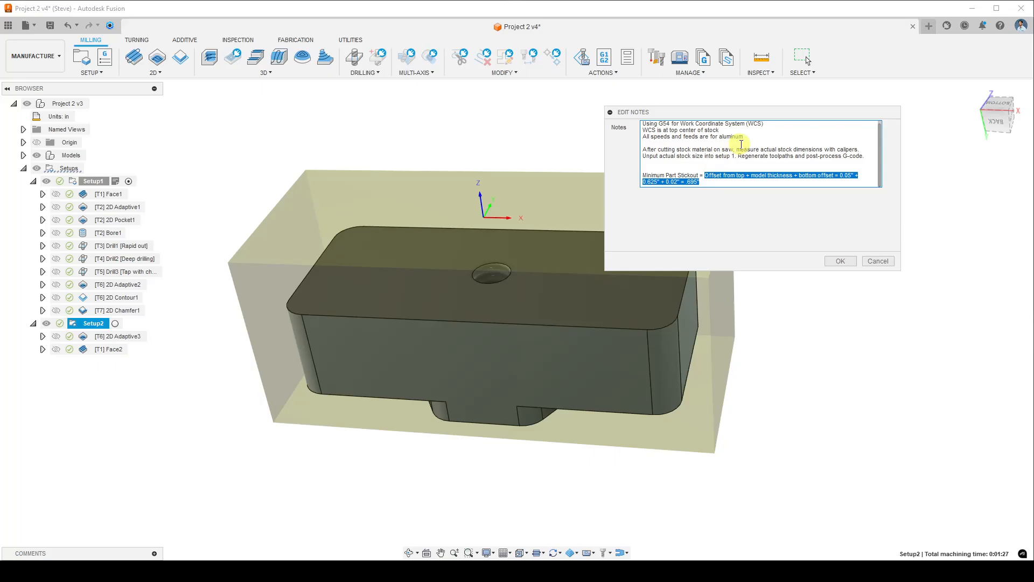
key(BackSpace)
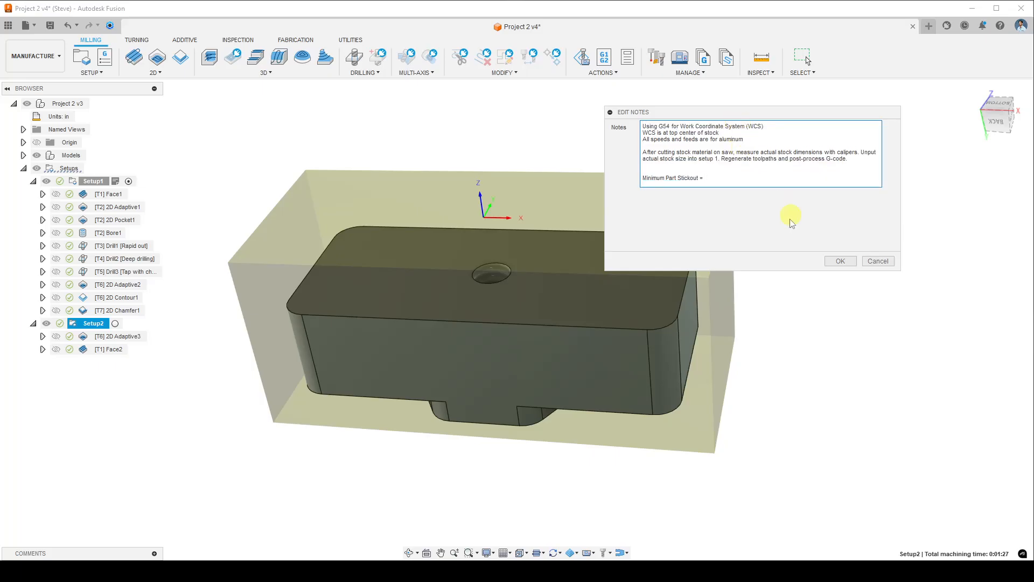
click(841, 261)
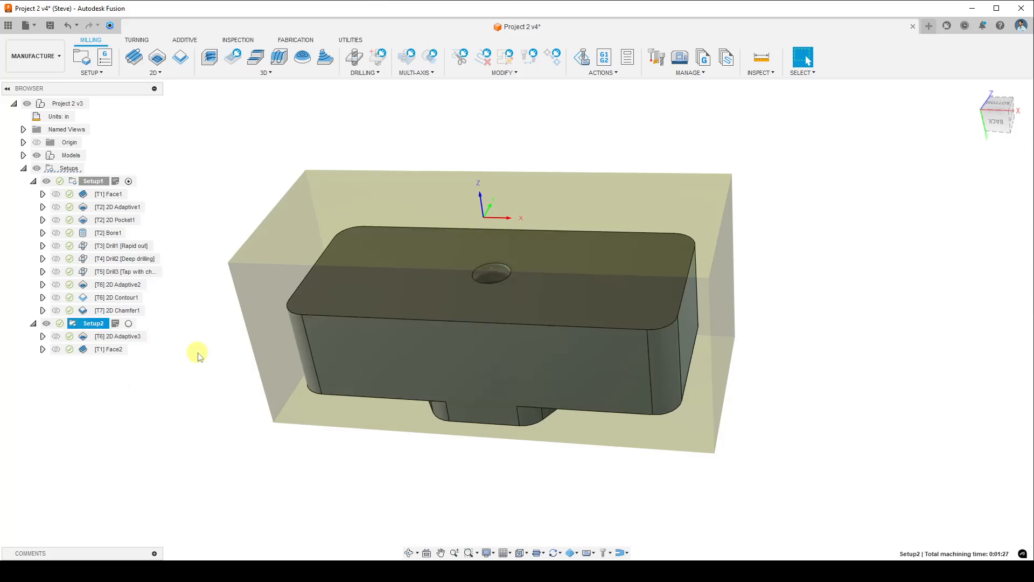
Examine the Setup2 stock, part and the 2D Adaptive3 and Face2 toolpaths from the back to work out the required stickout
click(116, 336)
click(94, 324)
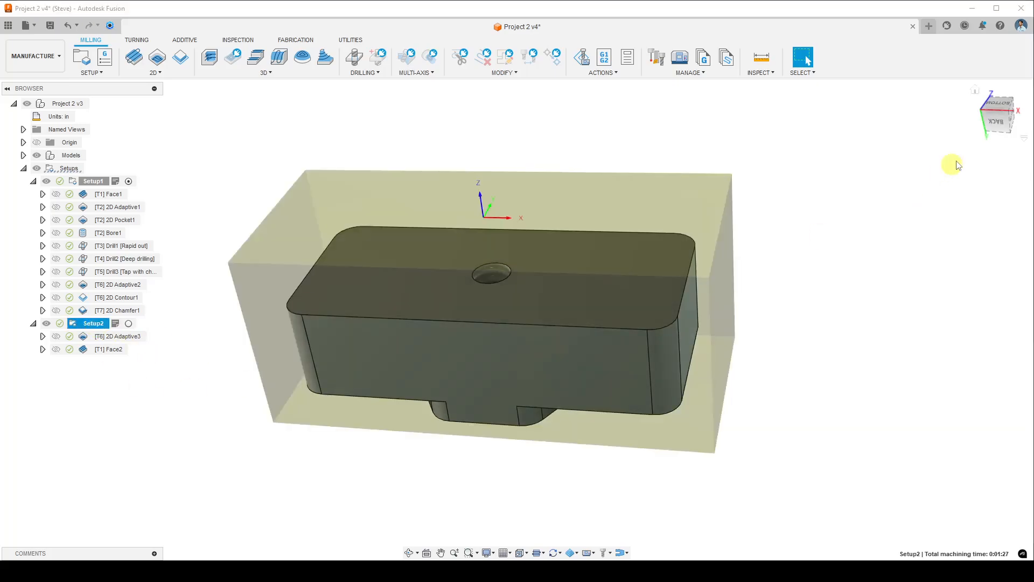
click(998, 123)
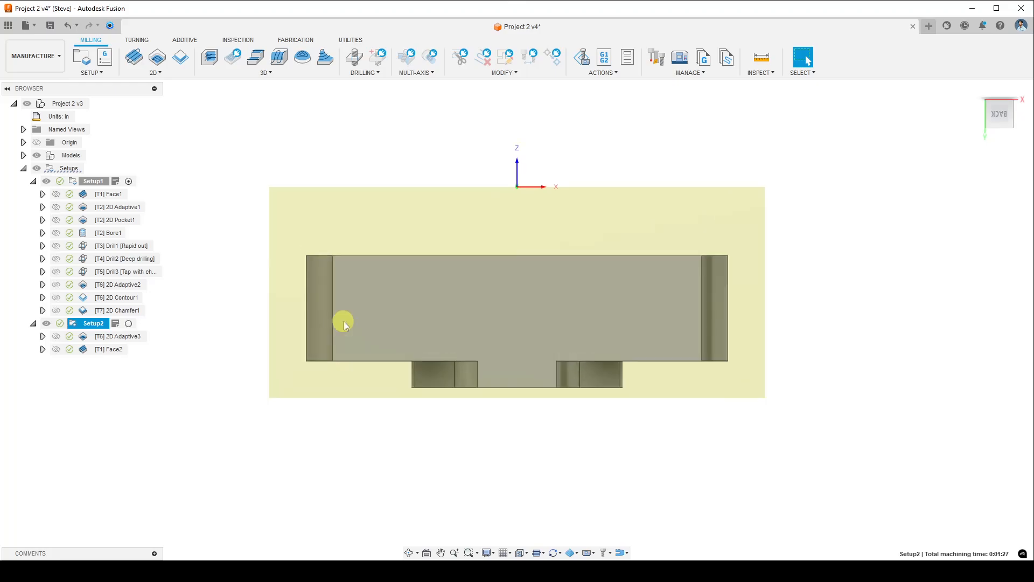
scroll(342, 319, up, 3)
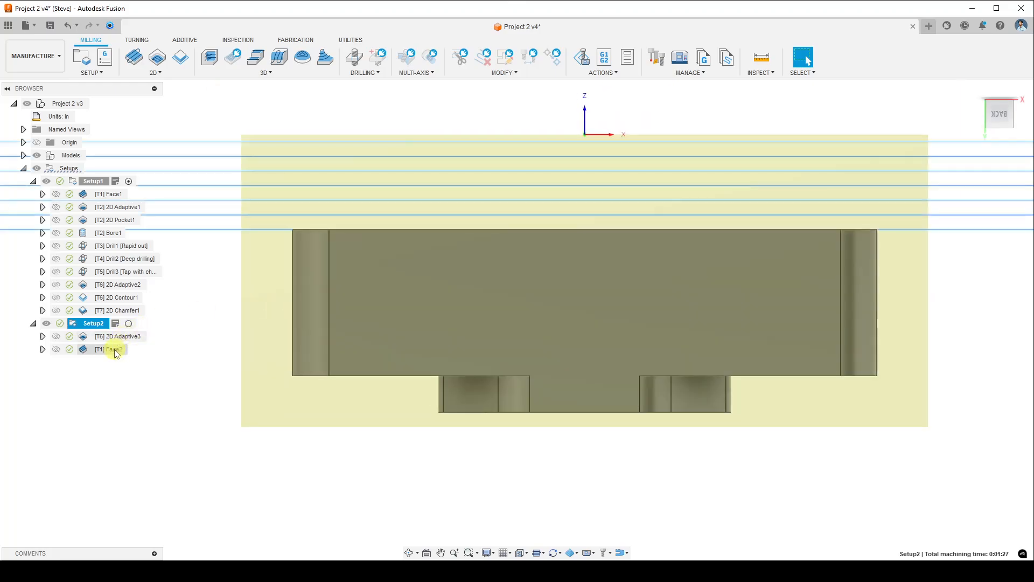
scroll(296, 347, down, 4)
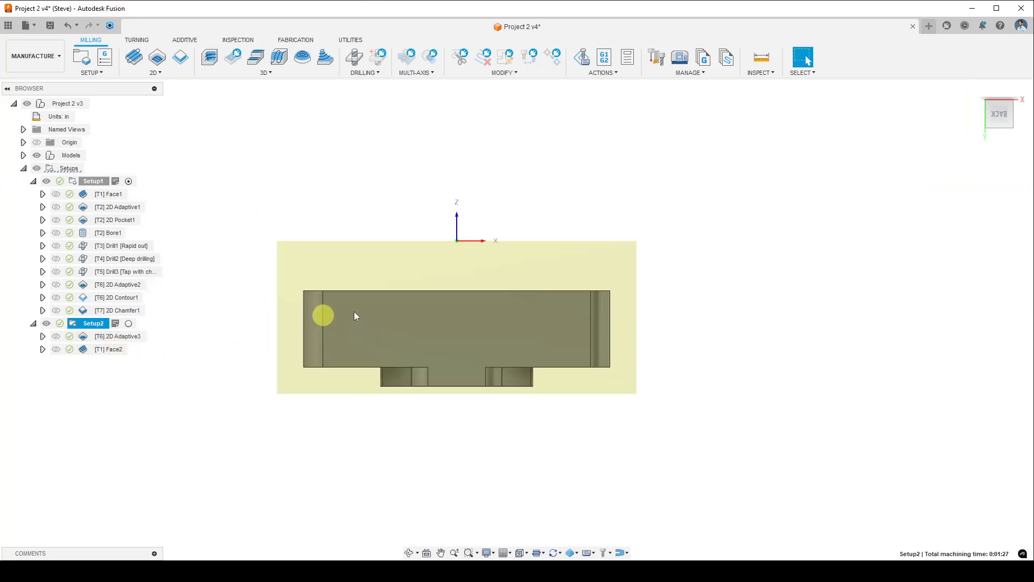
scroll(335, 306, up, 4)
scroll(335, 306, up, 3)
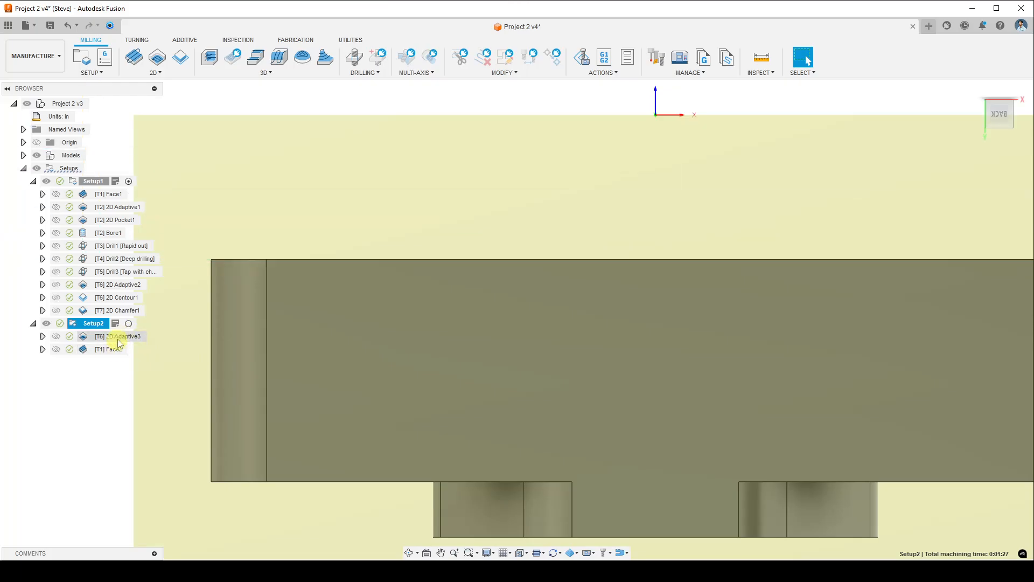
scroll(289, 261, down, 5)
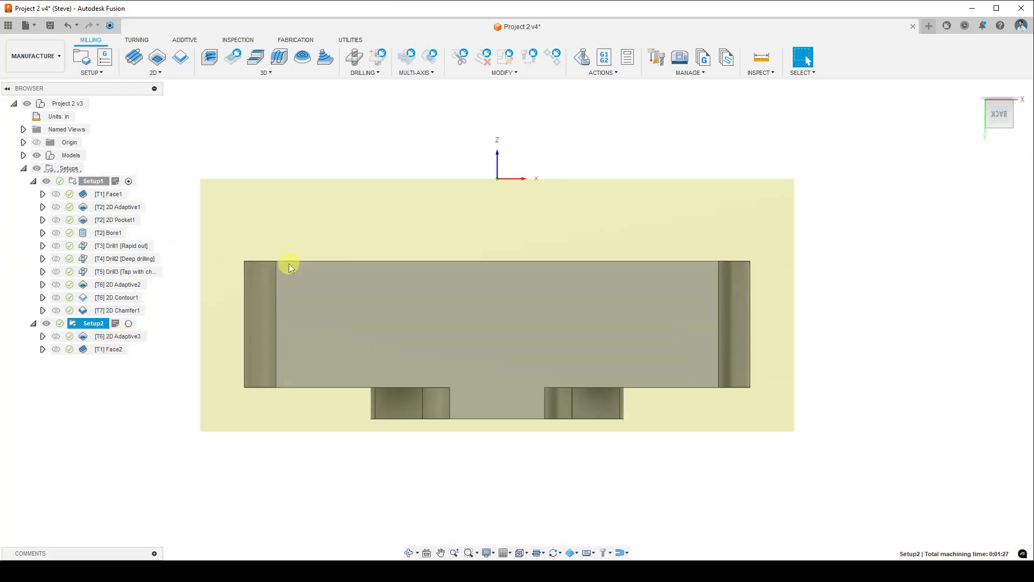
scroll(321, 265, up, 1)
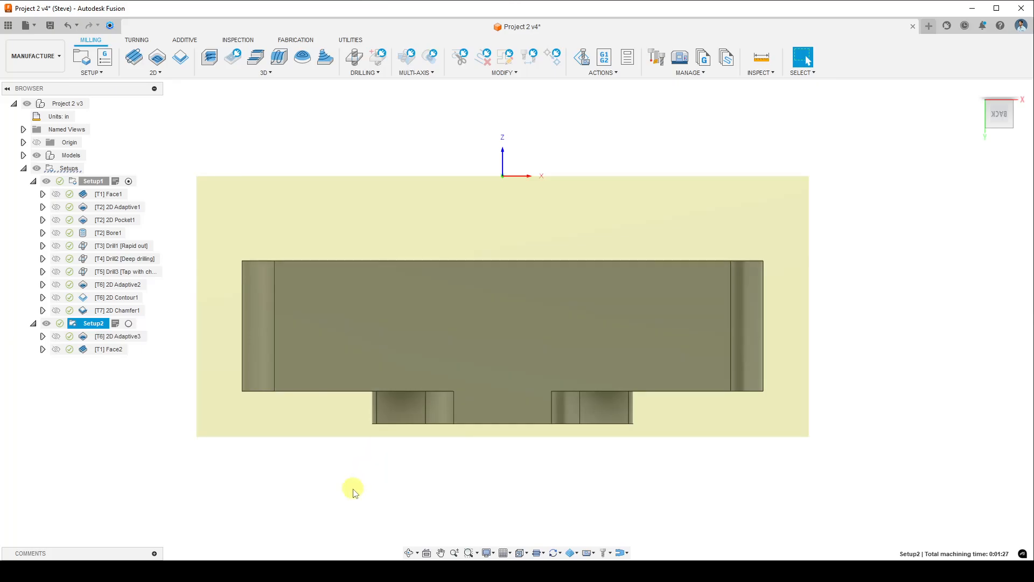
click(116, 323)
click(878, 261)
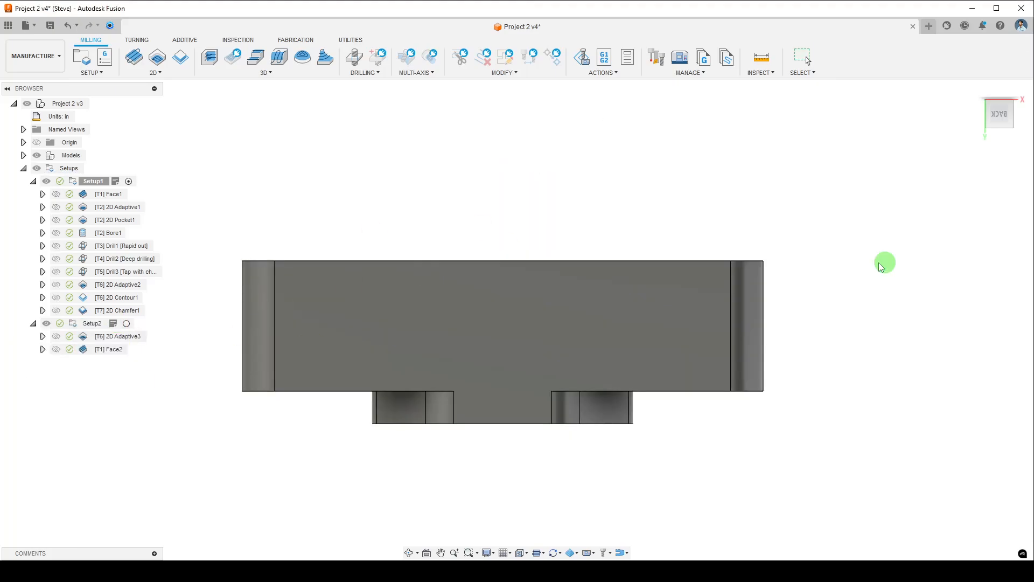
click(129, 337)
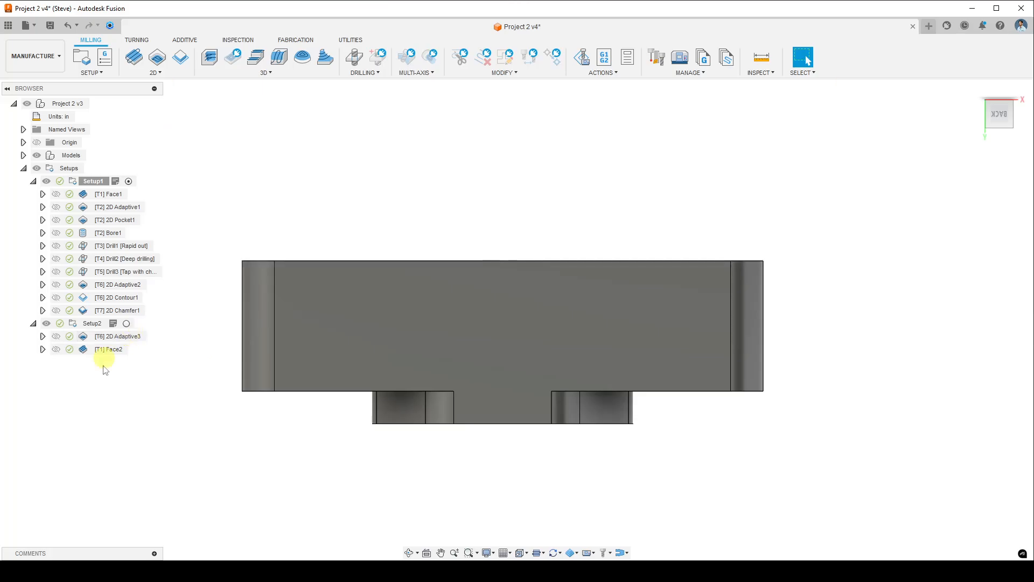
click(88, 324)
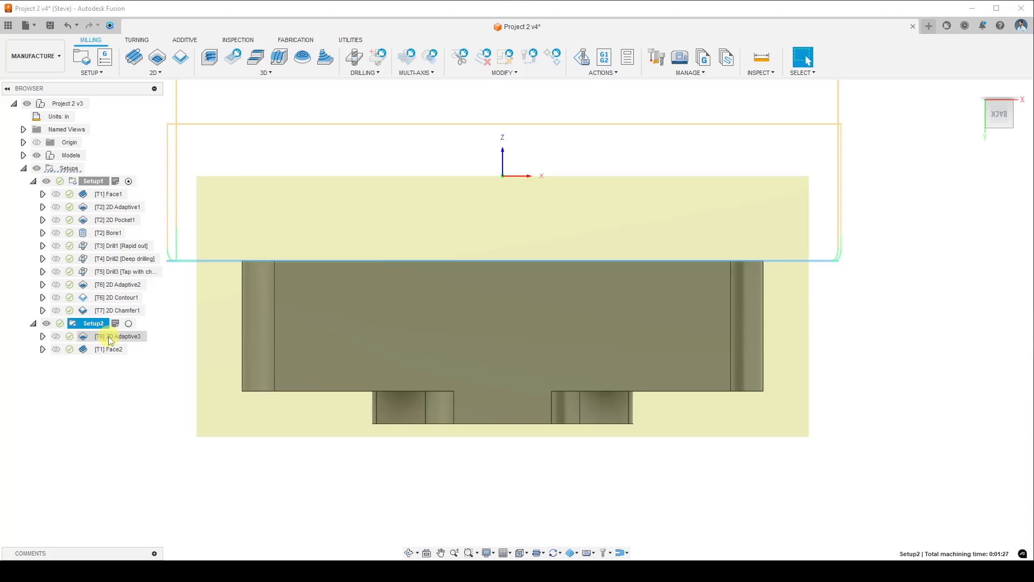
Complete the Setup2 note's Minimum Part Stickout line with "stock thickness - top offset - model thickness" and save the note
double_click(115, 323)
click(730, 178)
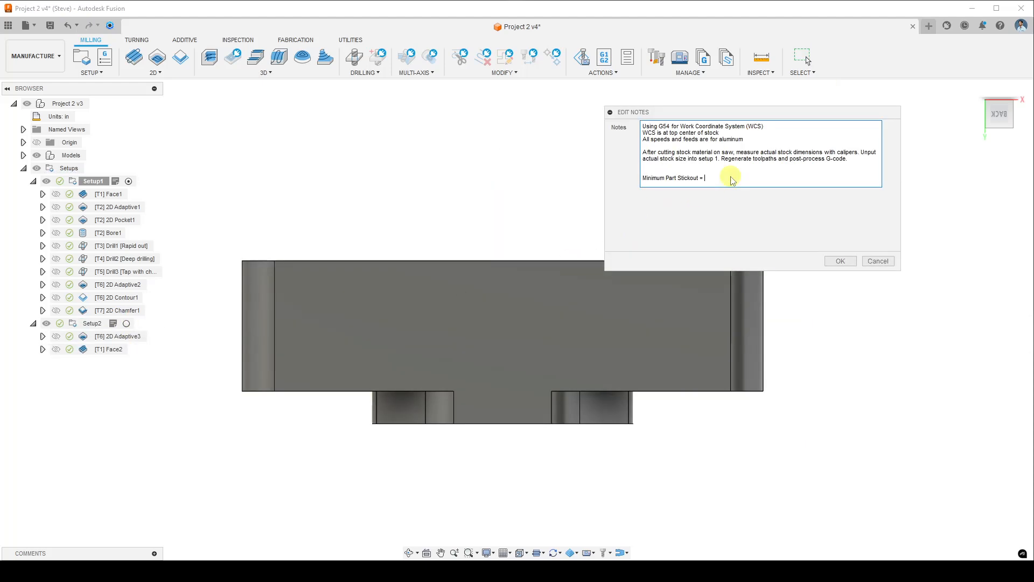
text(stock thickness - top offset - model thickness)
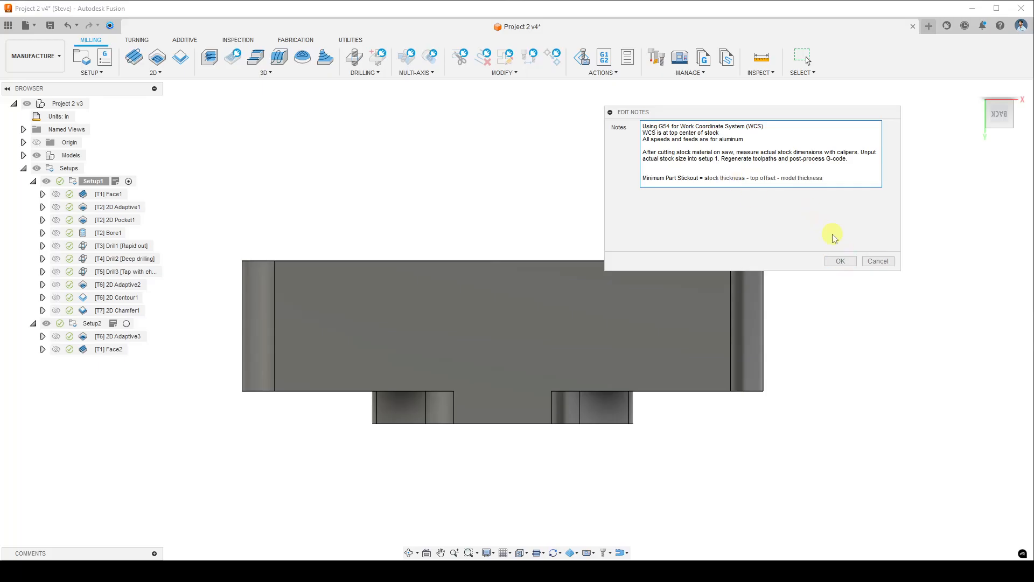
click(847, 261)
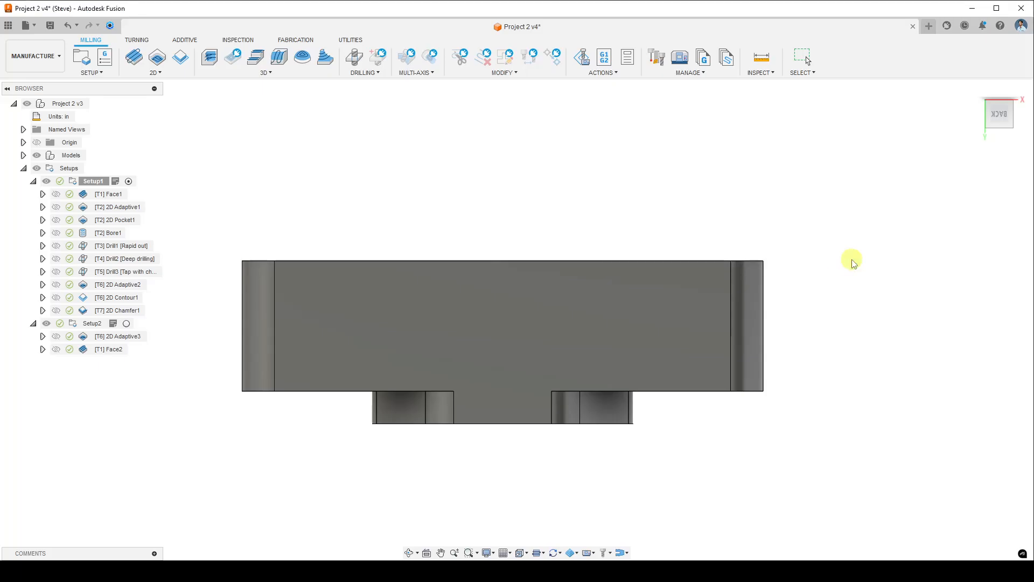
Check the stock height (Z) and model offset in Setup1's stock settings and close the setup
right_click(91, 181)
click(114, 193)
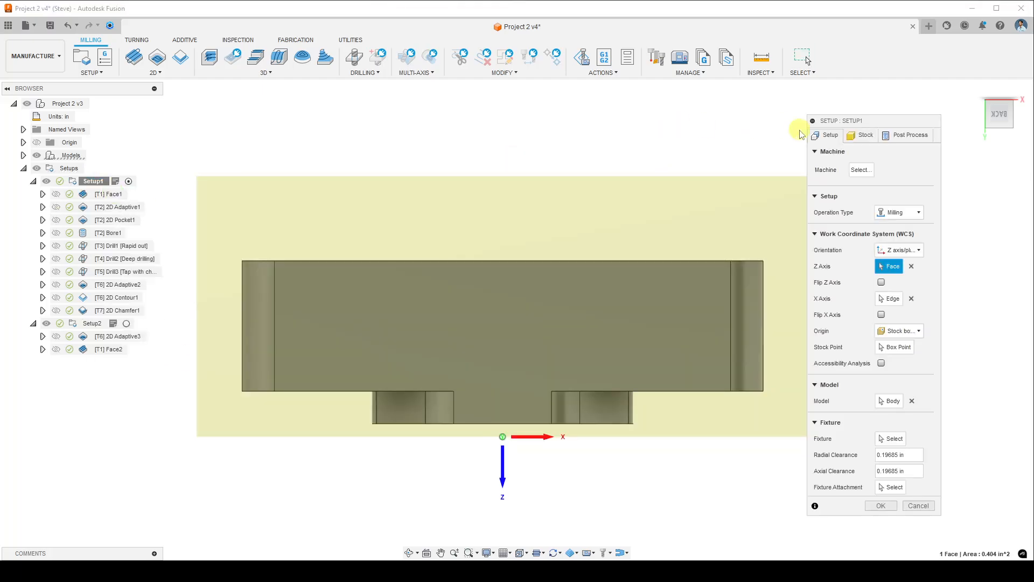
click(860, 137)
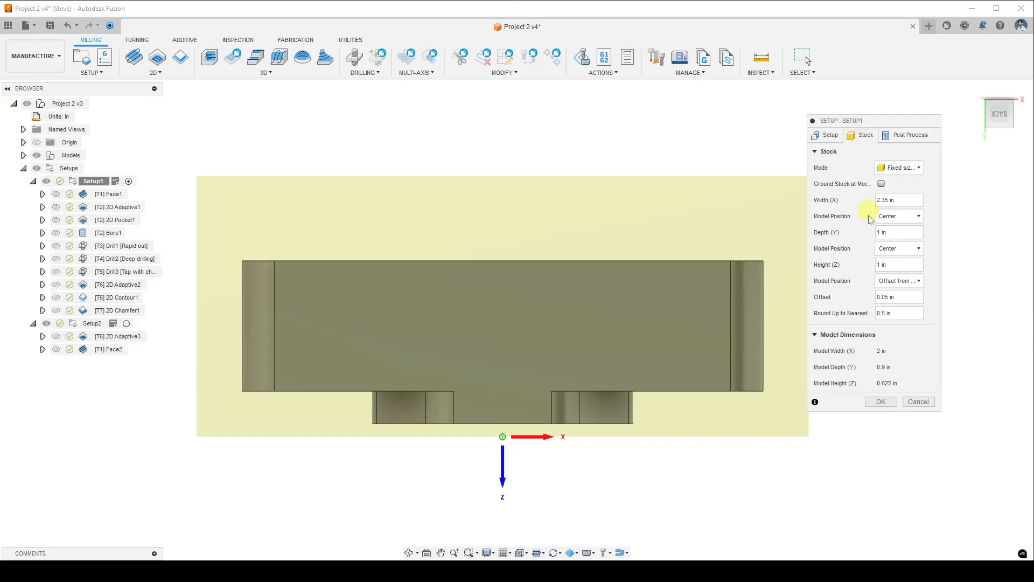
click(897, 265)
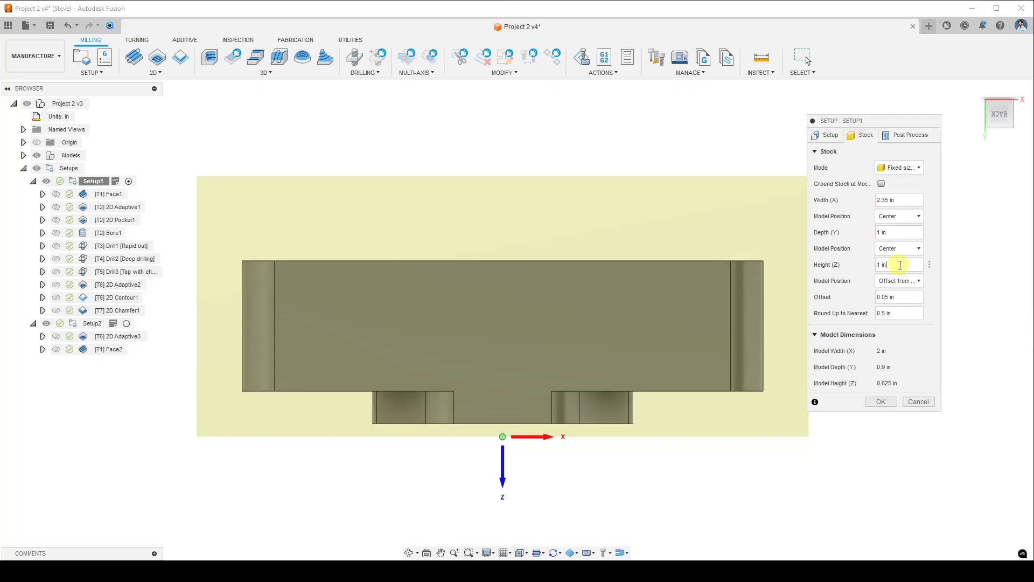
click(900, 295)
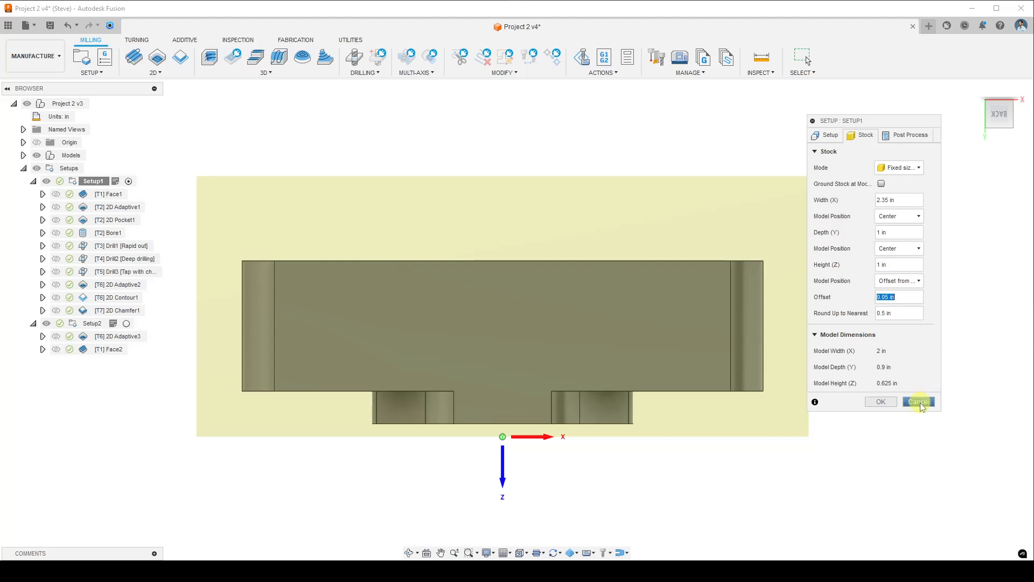
click(880, 401)
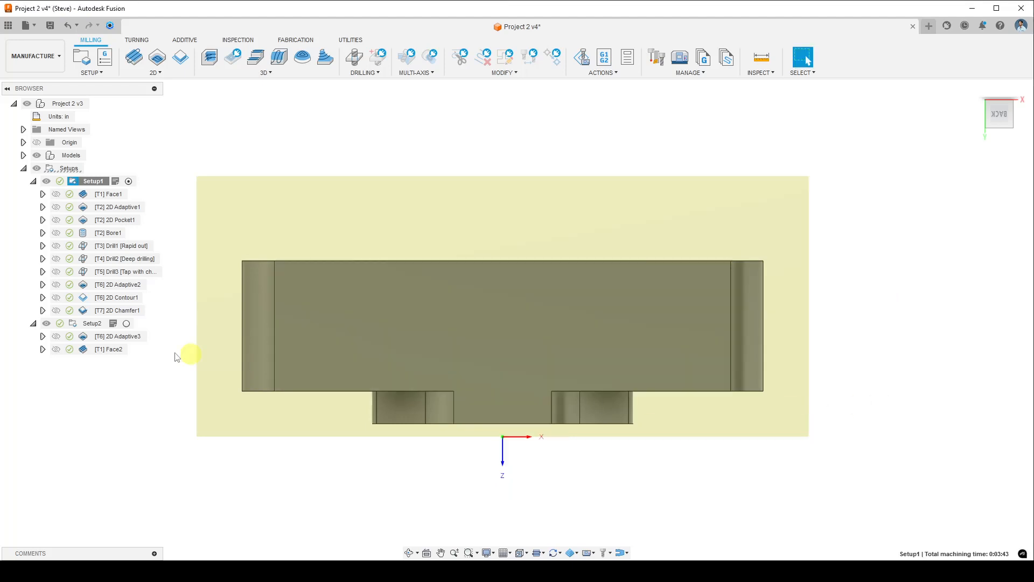
Measure the model's thickness between its large flat face and the face of the hexagonal boss
click(110, 323)
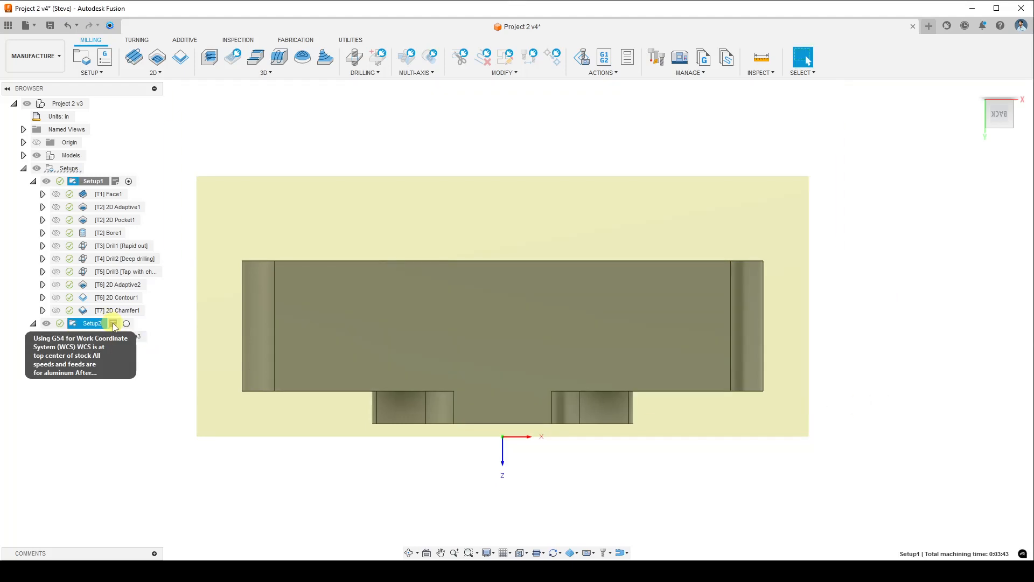
click(490, 129)
click(760, 58)
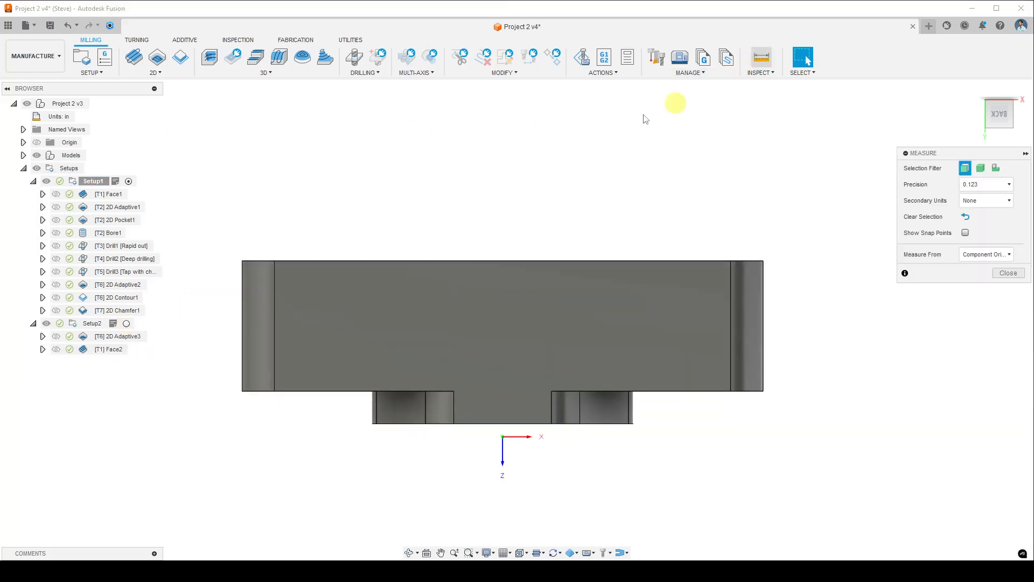
shift+middle_drag(492, 169, 490, 201)
click(413, 295)
shift+middle_drag(413, 295, 432, 251)
scroll(431, 254, down, 1)
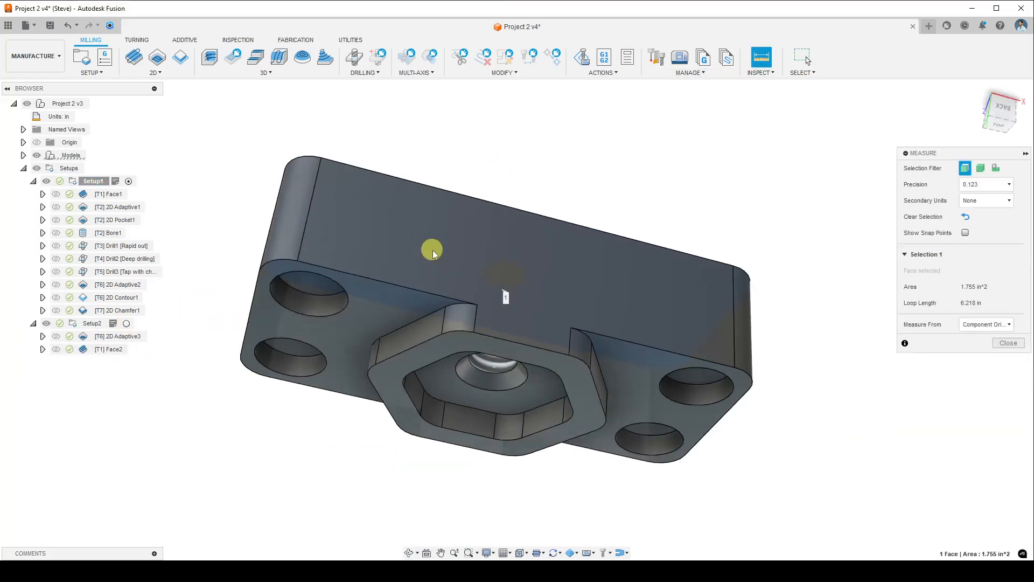
click(421, 359)
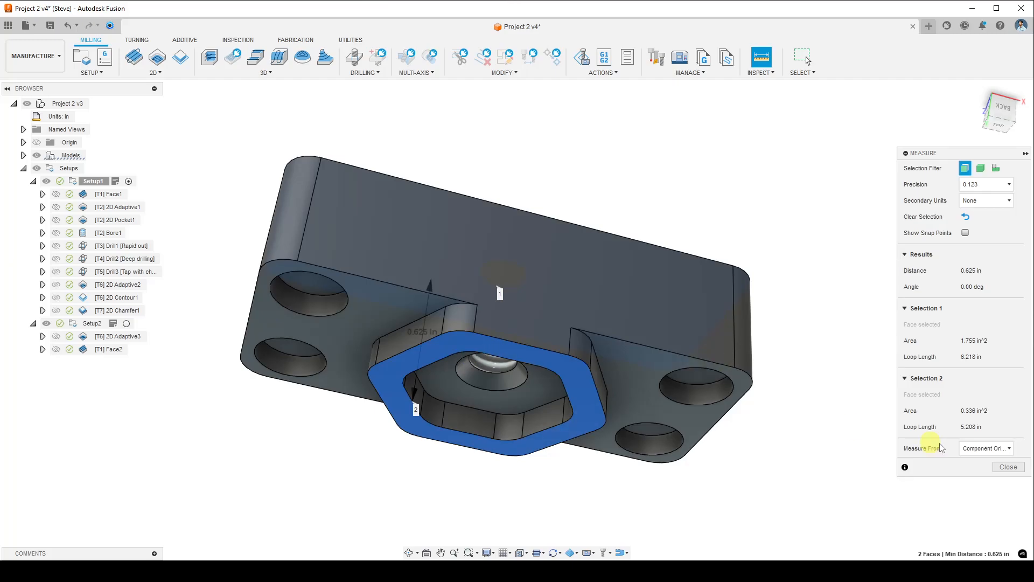
click(1009, 467)
Append the calculation "= 1-.05-.625 = .325"" to the Minimum Part Stickout line of the Setup2 note
shift+middle_drag(554, 165, 501, 212)
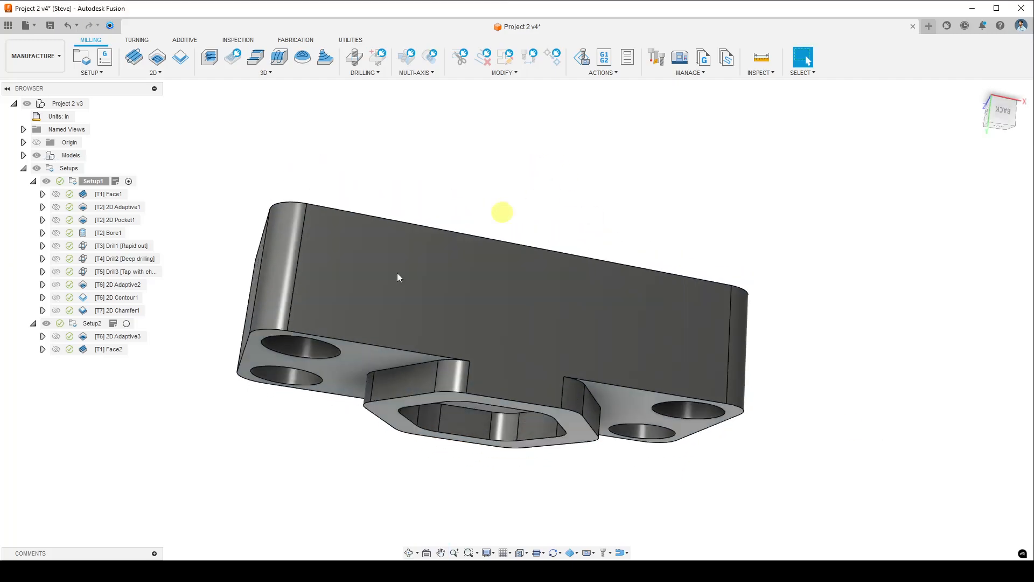
double_click(113, 323)
click(859, 179)
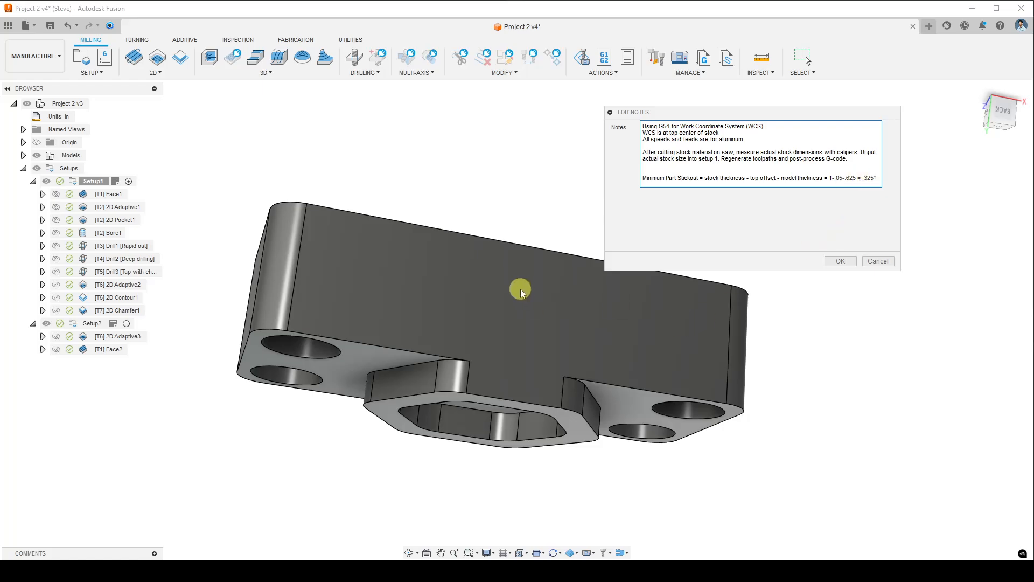
Save the edited Setup2 note containing the minimum part stickout calculation
click(841, 261)
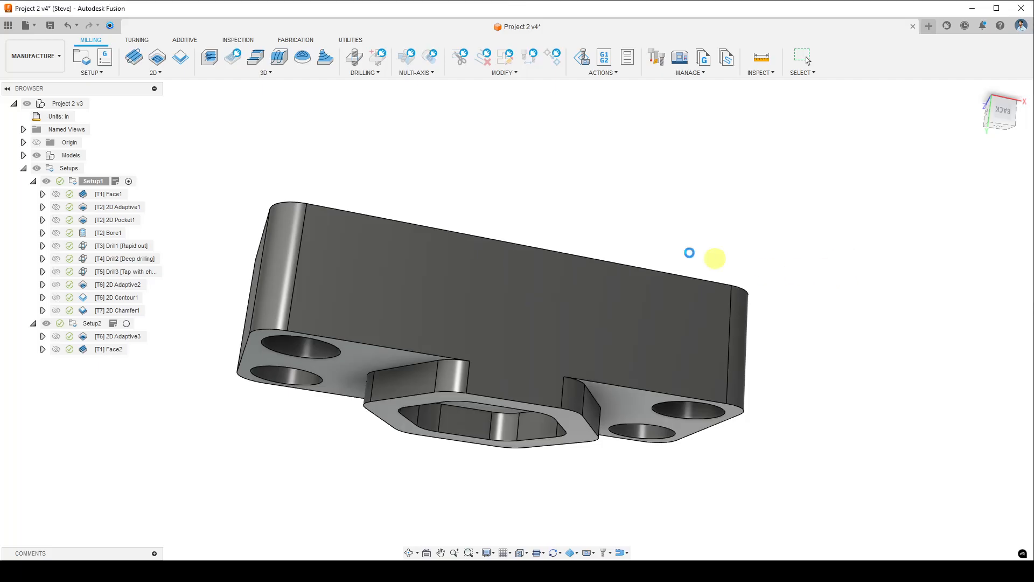
shift+middle_drag(535, 203, 526, 282)
key(Escape)
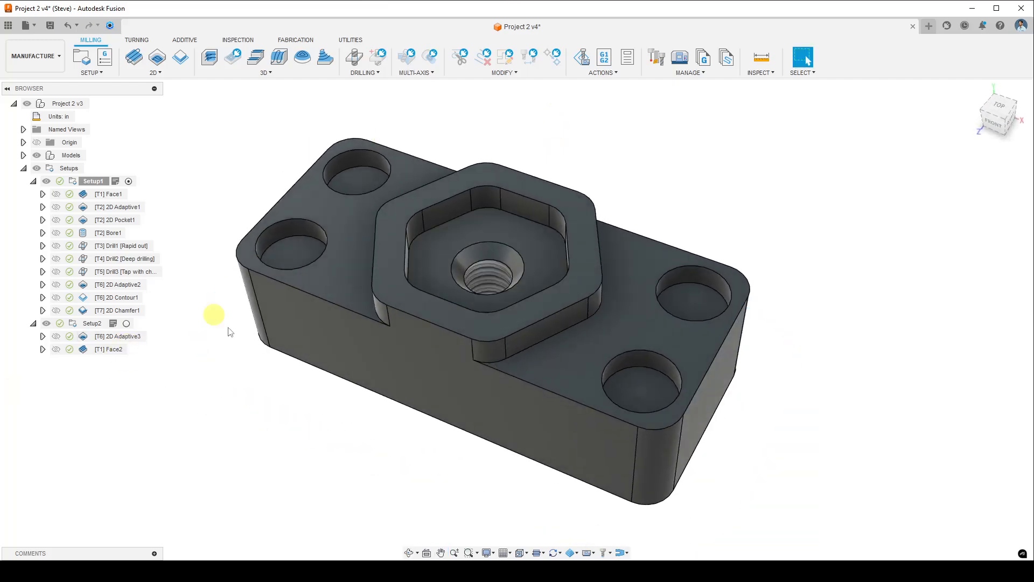
shift+middle_drag(351, 469, 357, 444)
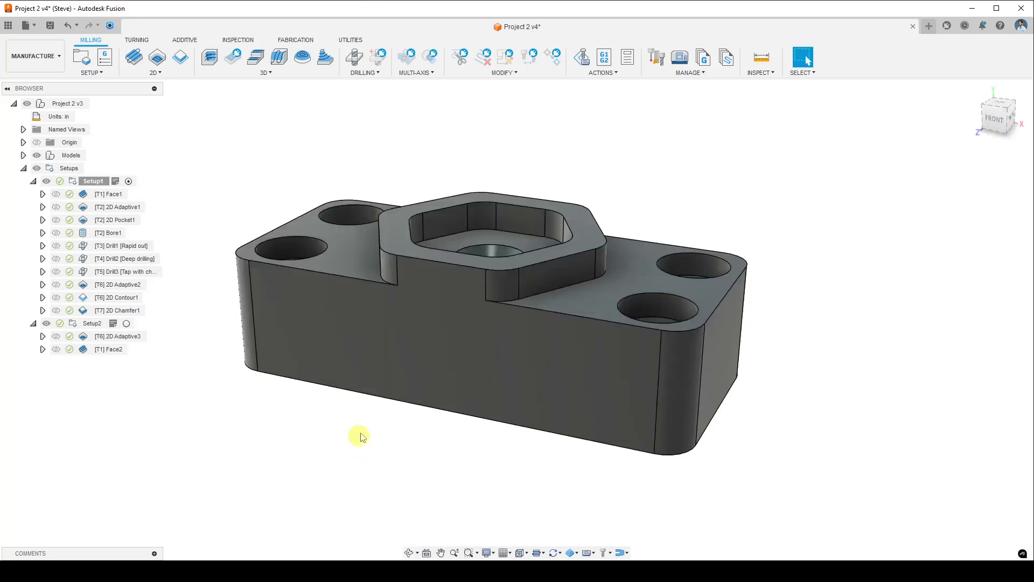
shift+middle_drag(396, 382, 431, 390)
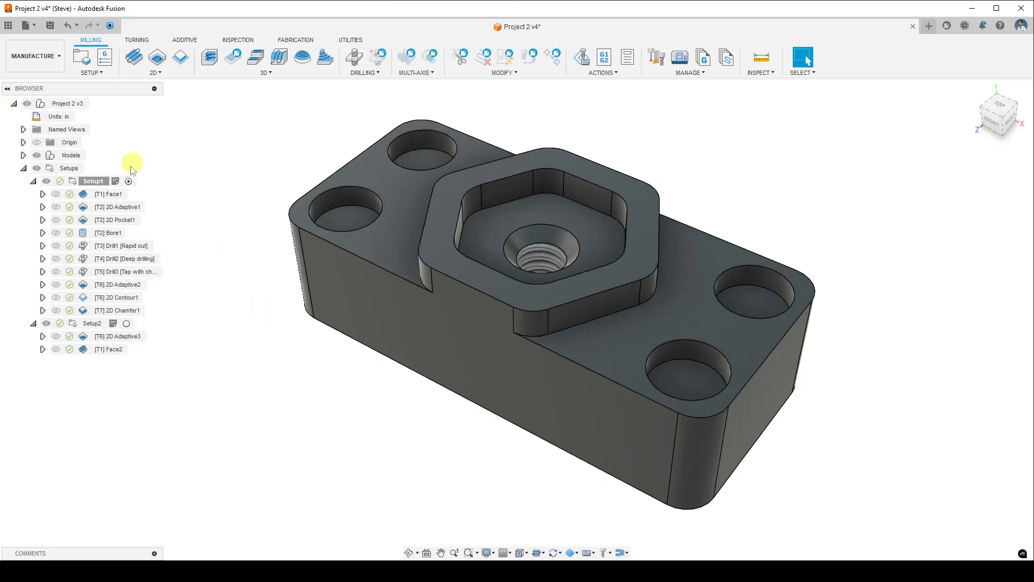
mouse_move(116, 182)
mouse_move(334, 381)
middle_down()
mouse_move(327, 387)
mouse_move(330, 376)
middle_up()
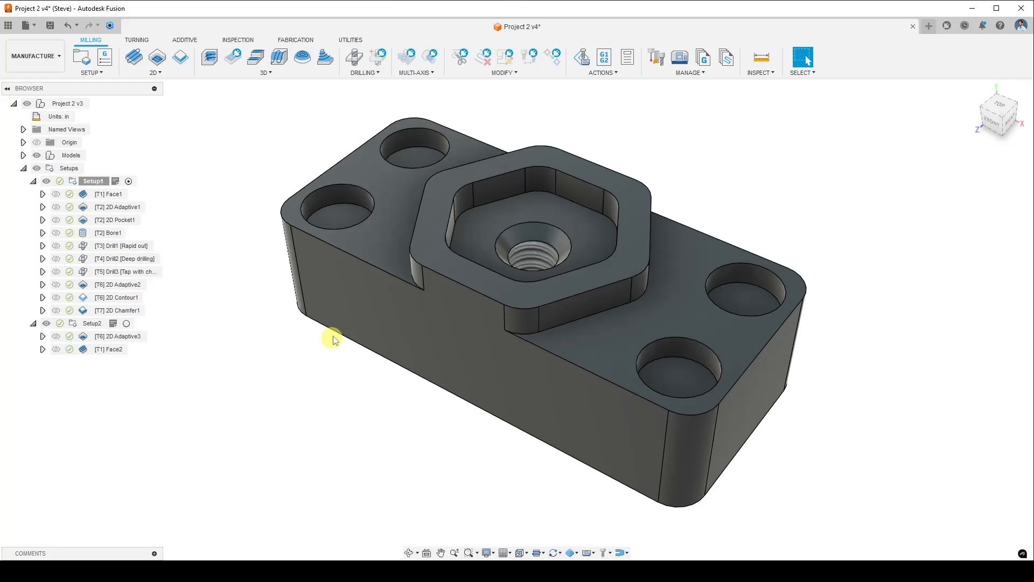
Select Setup1 and frame its part and stock in an isometric view from the hexagonal boss side
click(94, 181)
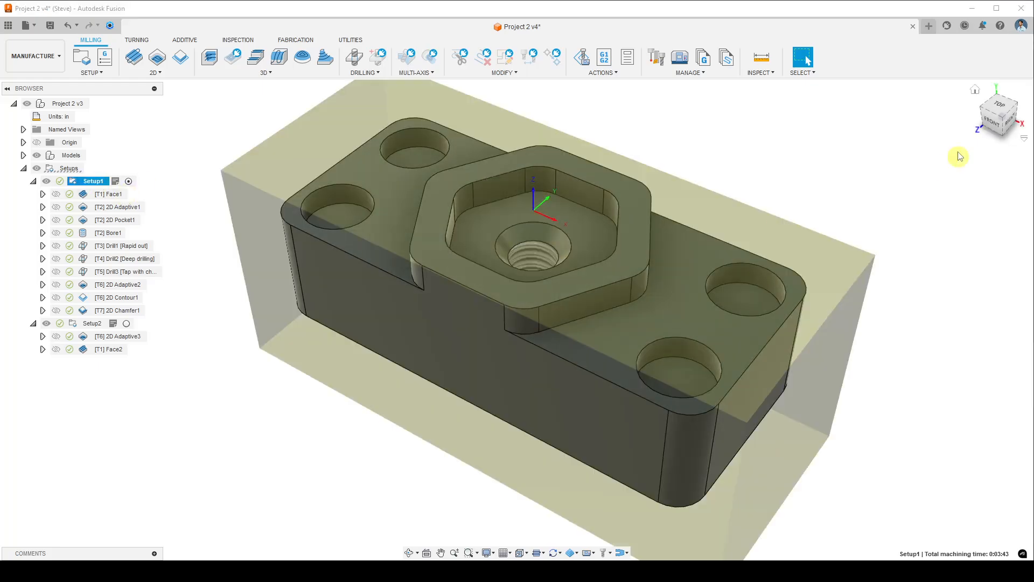
mouse_move(780, 251)
shift+middle_down()
mouse_move(761, 244)
mouse_move(755, 258)
mouse_move(791, 251)
shift+middle_up()
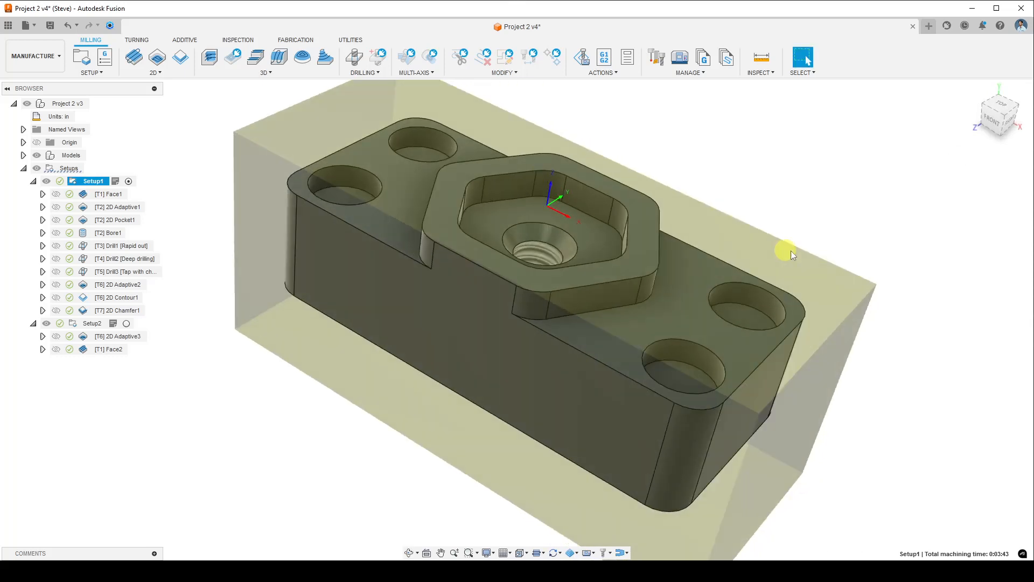
click(1005, 118)
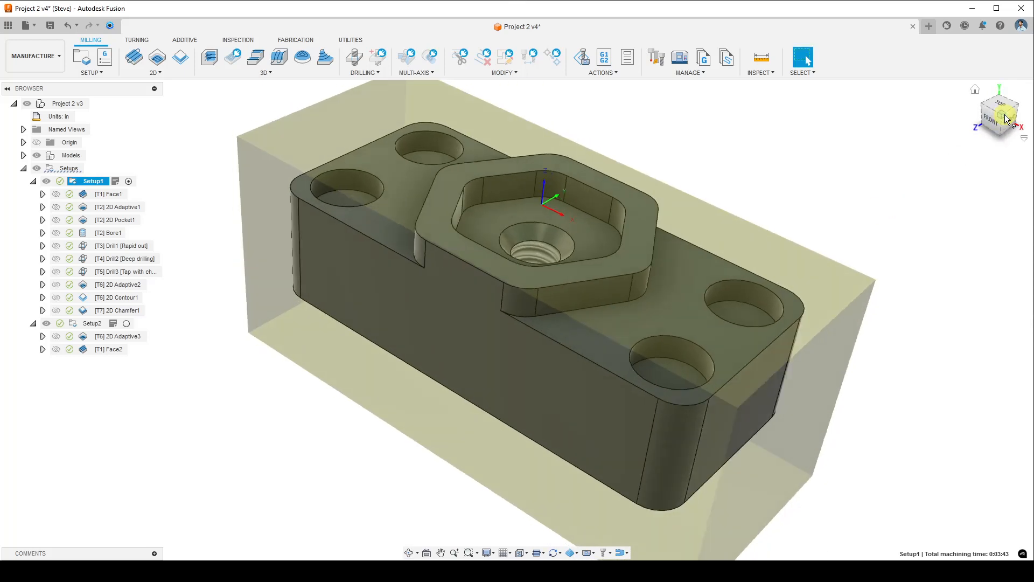
middle_drag(758, 282, 677, 355)
scroll(681, 330, down, 3)
scroll(681, 331, up, 2)
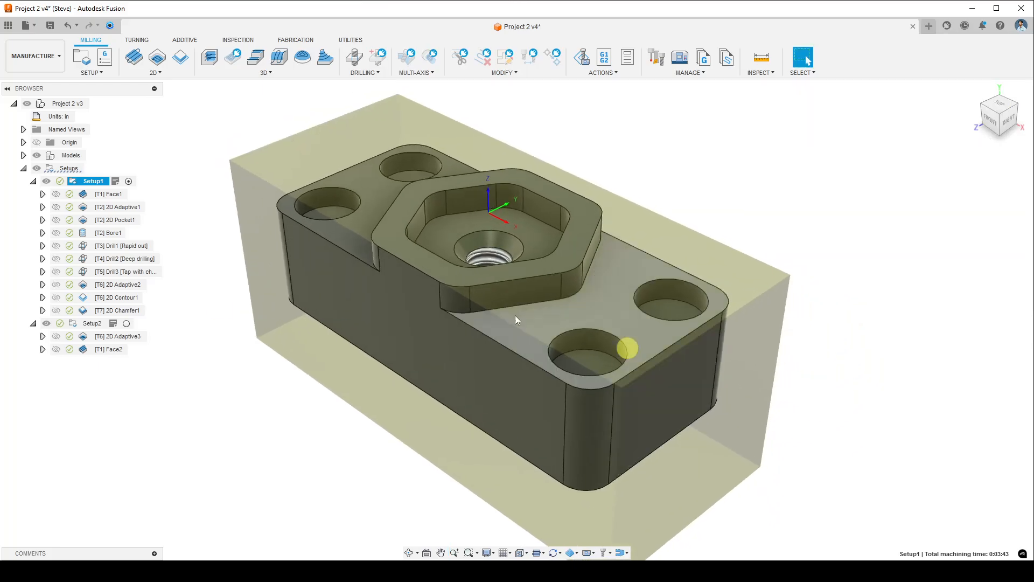
Generate the setup sheet for Setup1 into the NC Programs folder
right_click(100, 185)
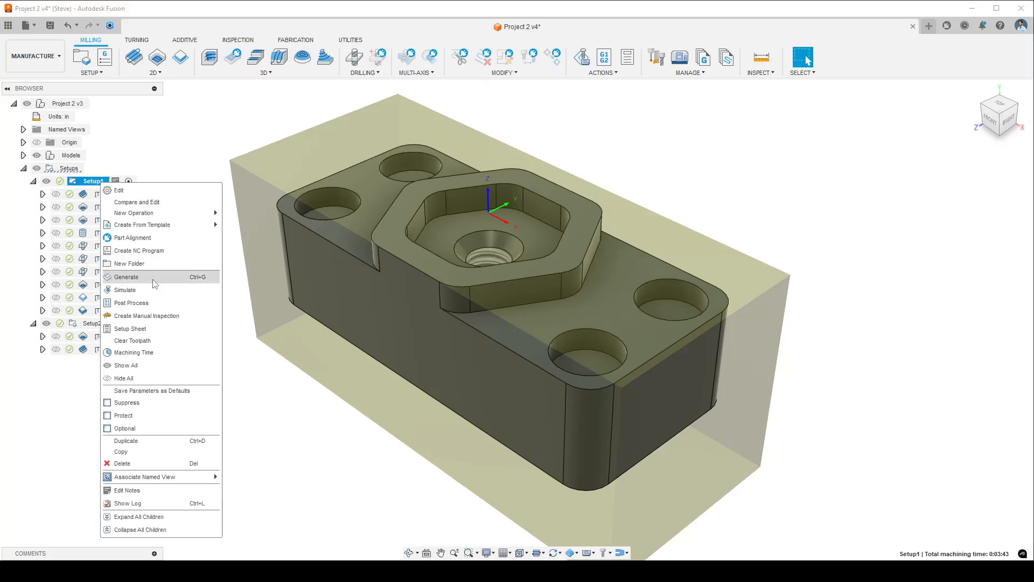
click(163, 334)
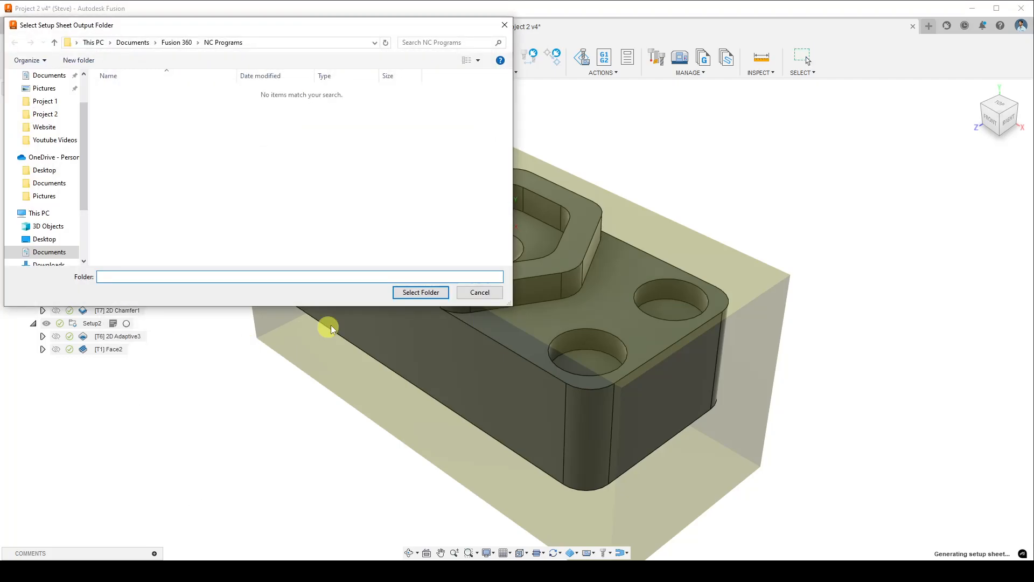
click(425, 296)
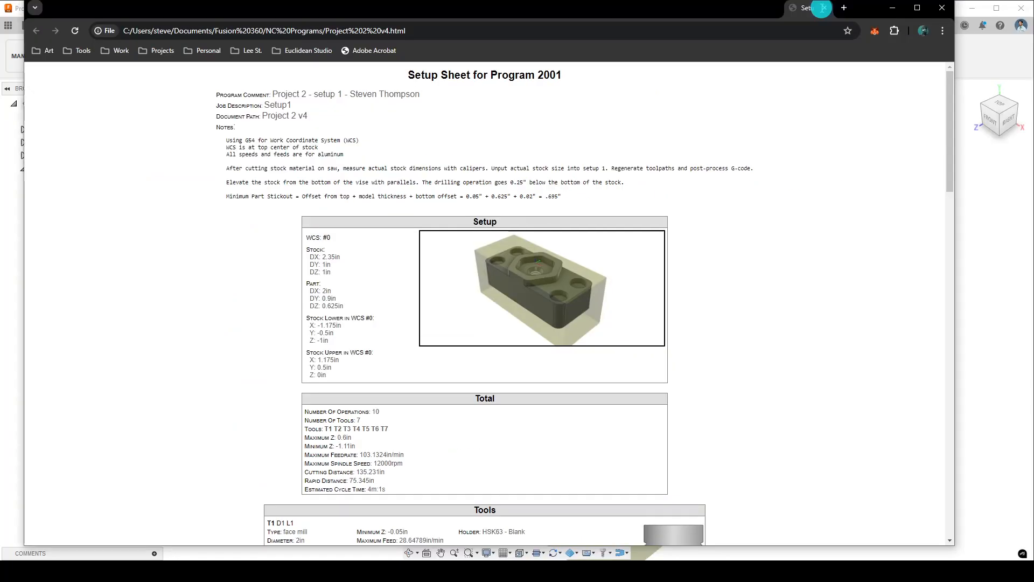
Review the Setup1 setup sheet's notes, stock and part dimensions, totals, tool list and operations
drag(822, 8, 817, 15)
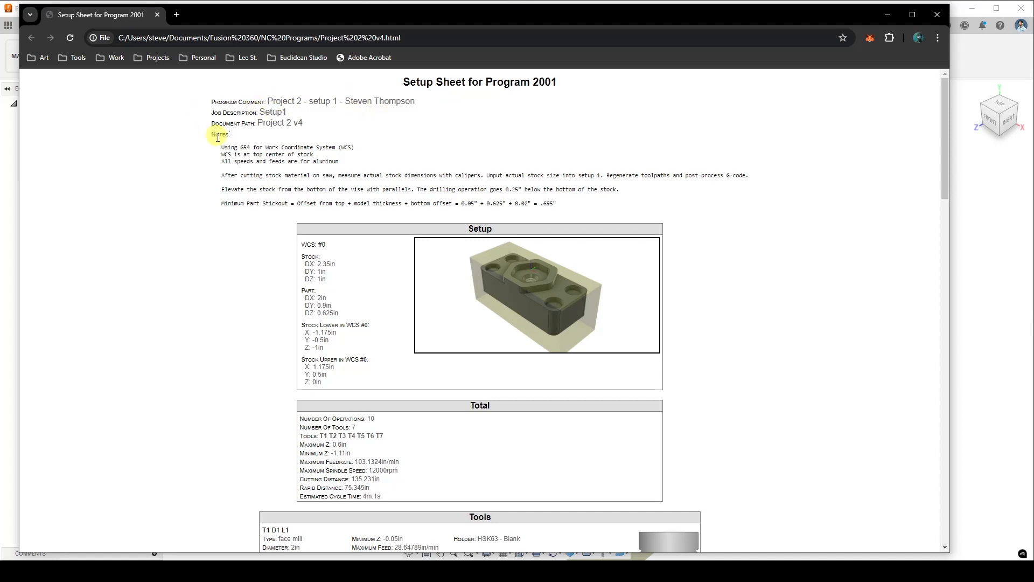
drag(538, 204, 561, 208)
click(525, 168)
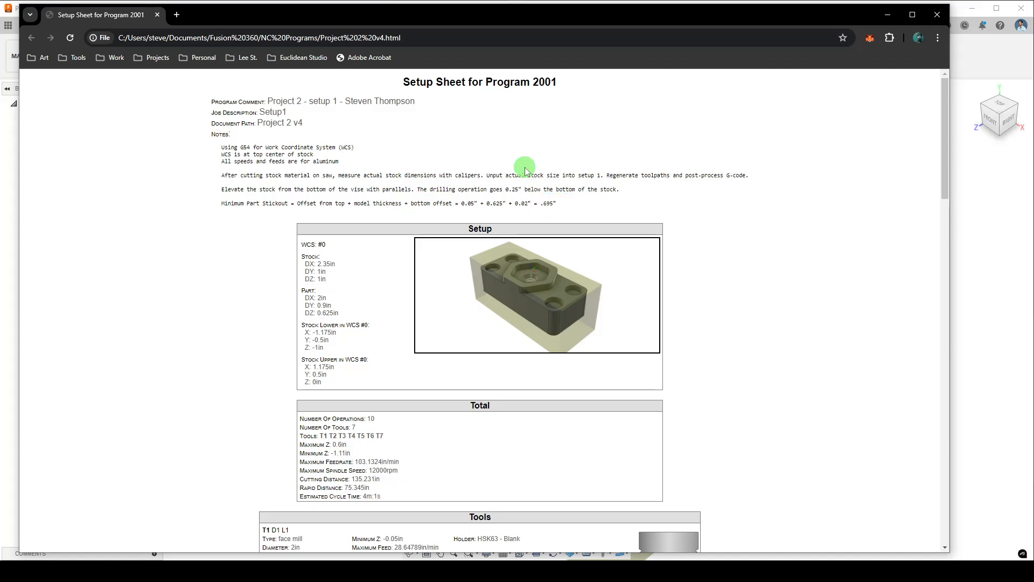
scroll(427, 180, down, 2)
scroll(427, 179, up, 1)
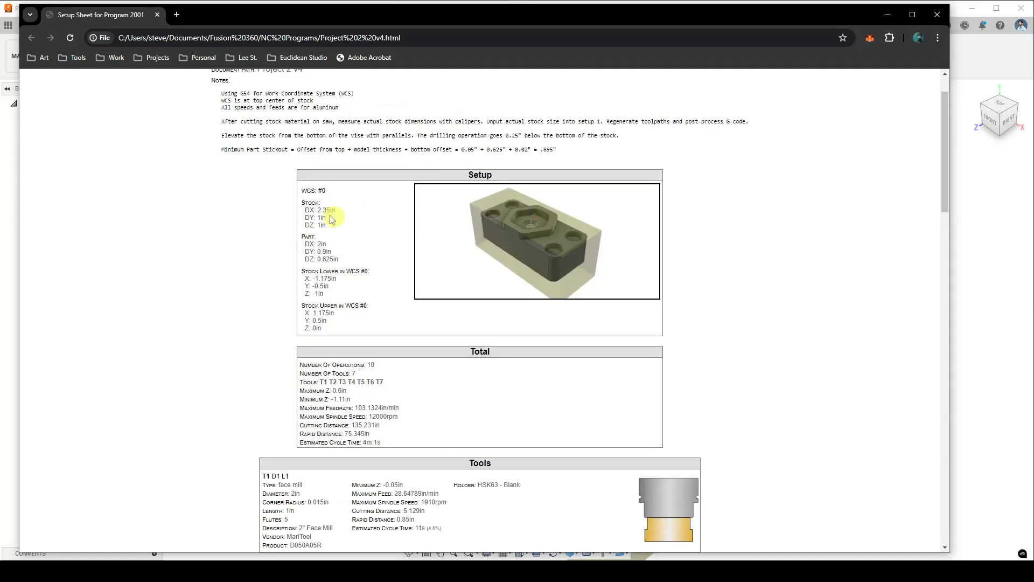
scroll(347, 295, down, 2)
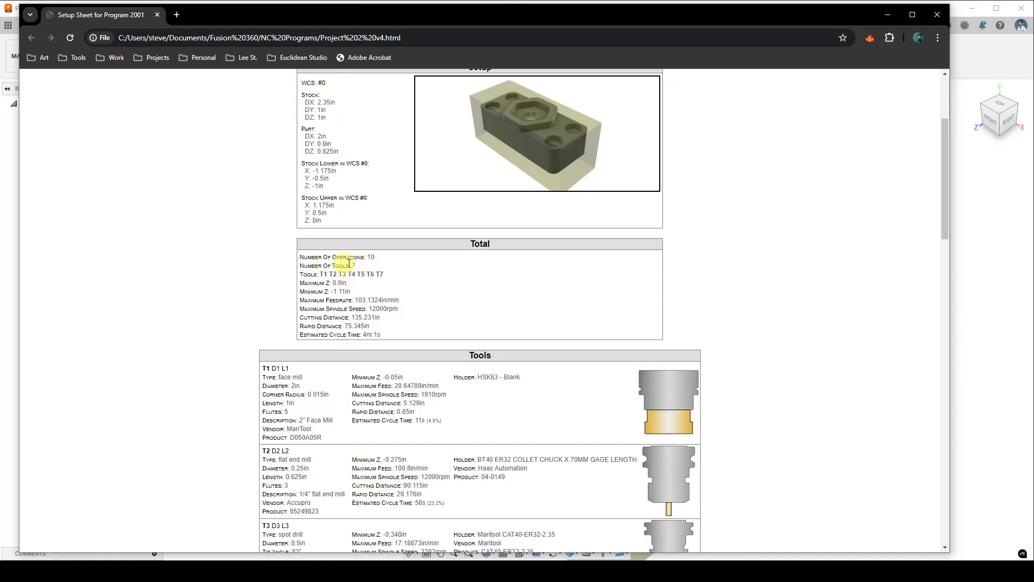
scroll(323, 272, down, 6)
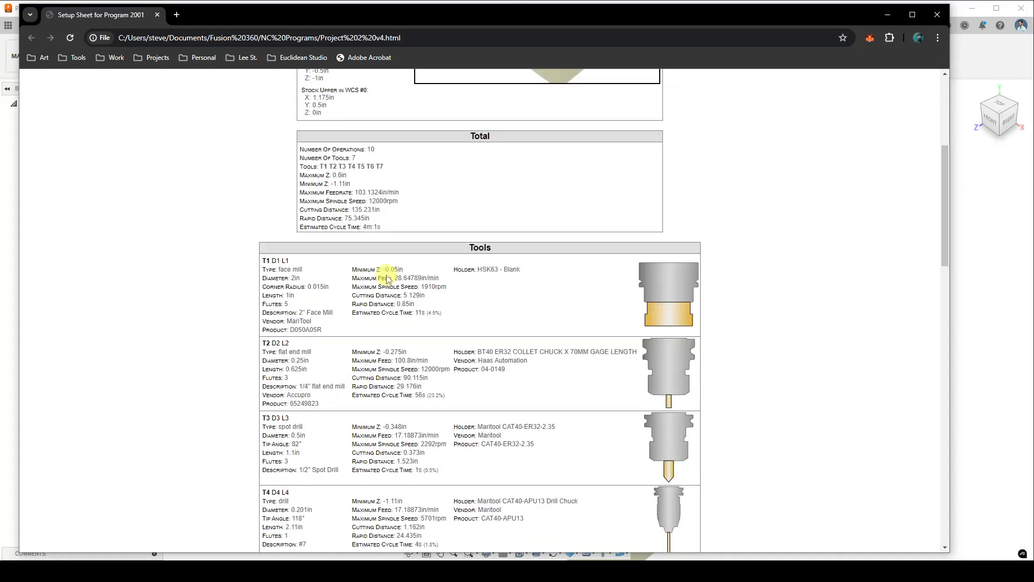
scroll(362, 251, down, 9)
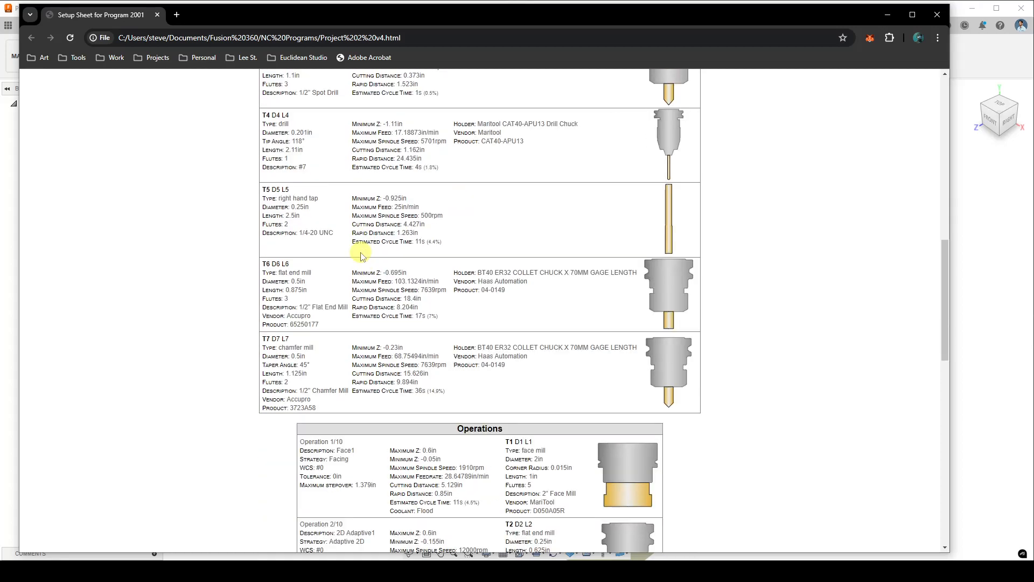
scroll(359, 251, down, 8)
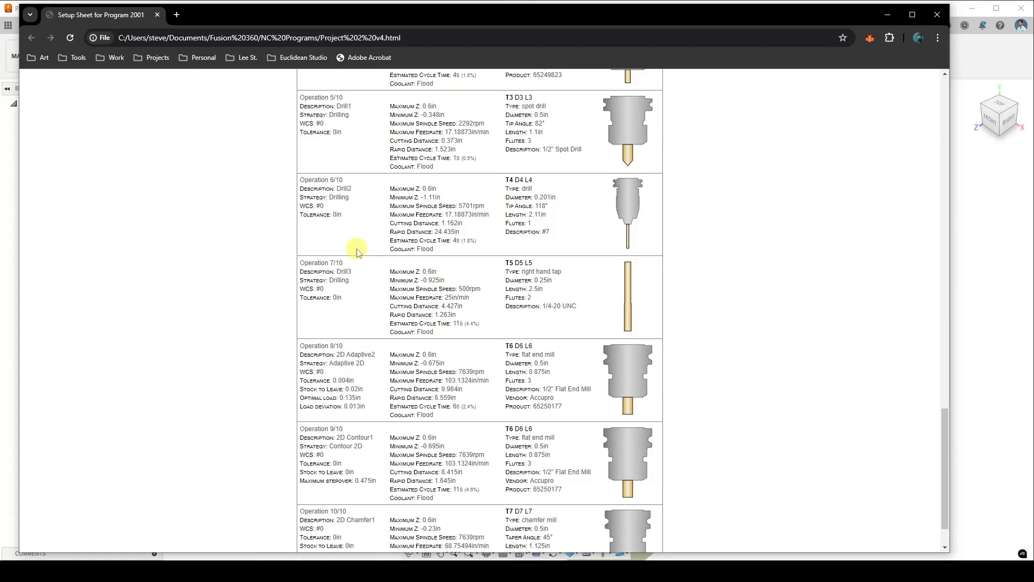
scroll(358, 250, up, 9)
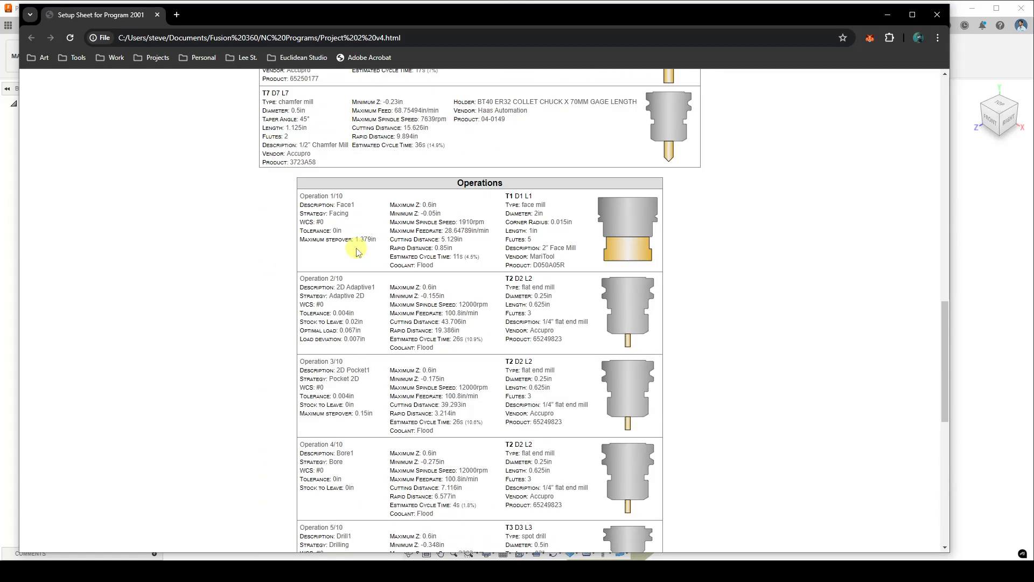
scroll(436, 207, up, 6)
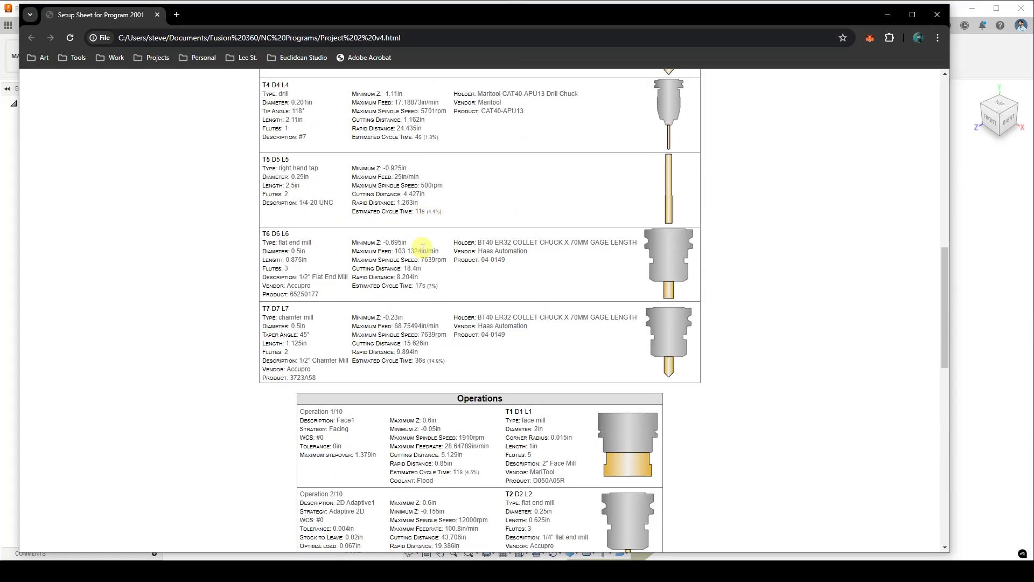
scroll(335, 315, up, 10)
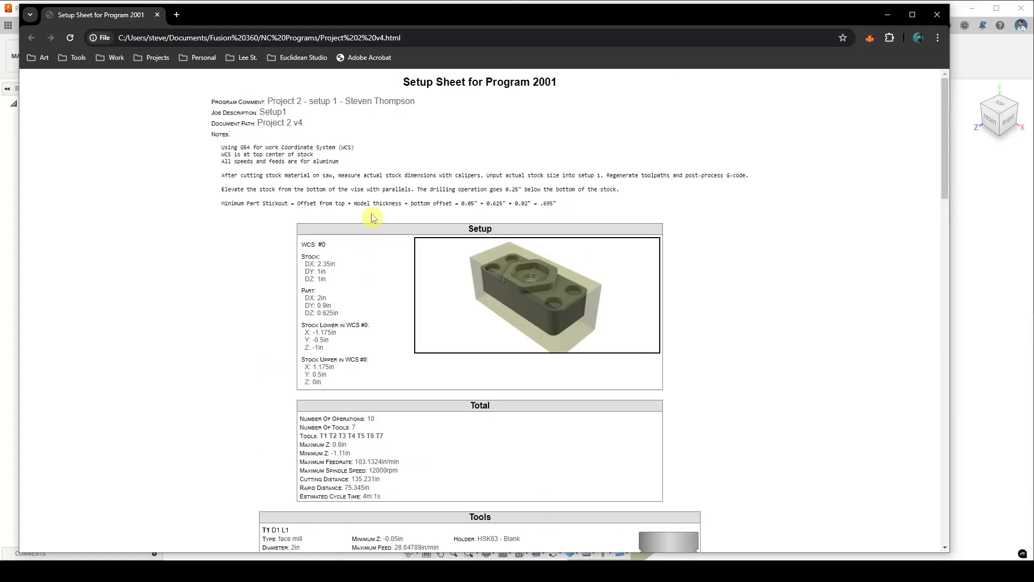
Compare the Minimum Part Stickout in the sheet's notes with the minimum Z of flat end mill T6
drag(540, 203, 556, 204)
scroll(231, 256, down, 2)
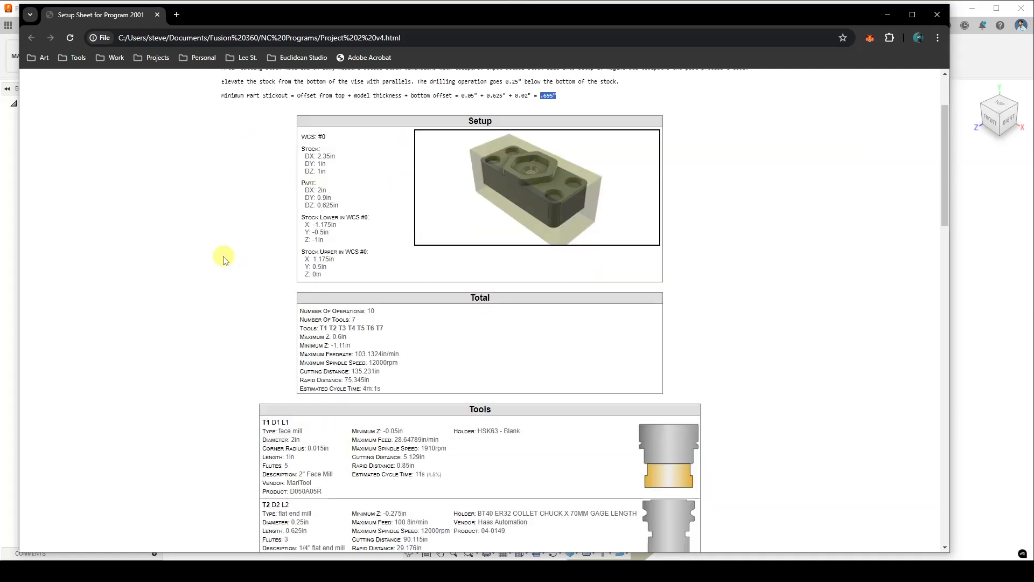
scroll(223, 256, down, 6)
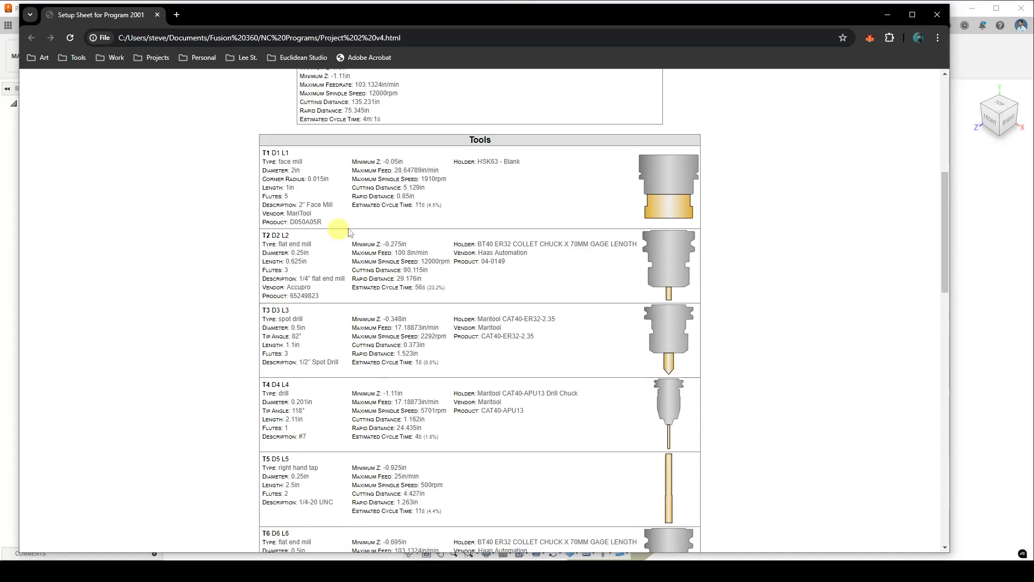
scroll(366, 231, down, 1)
scroll(384, 231, down, 3)
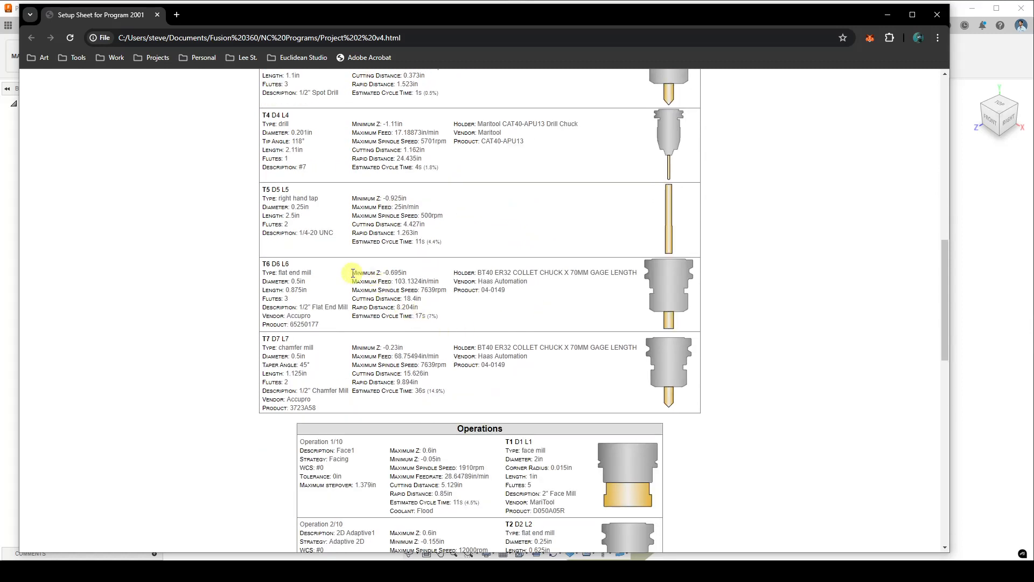
drag(352, 273, 408, 273)
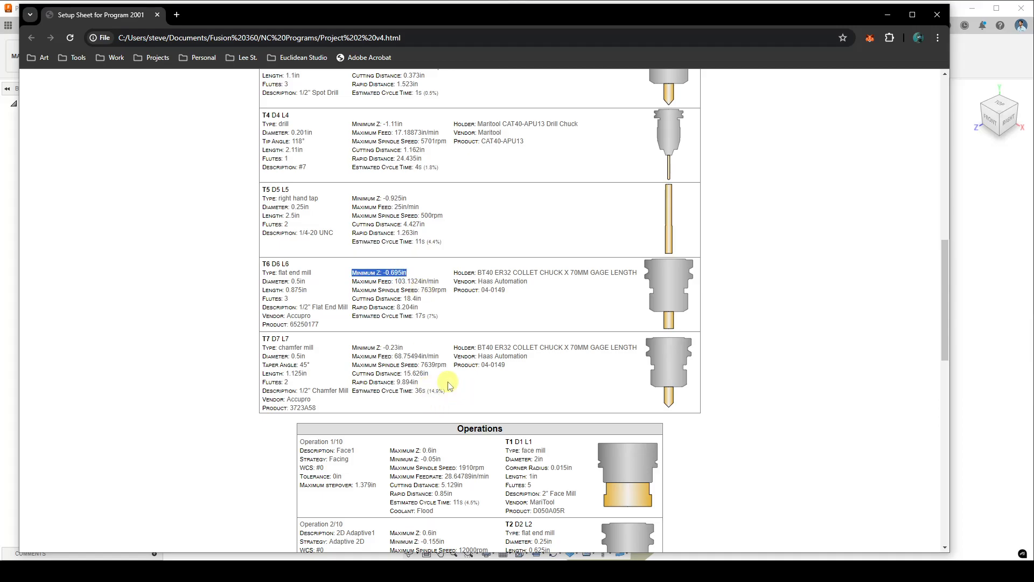
scroll(450, 383, up, 12)
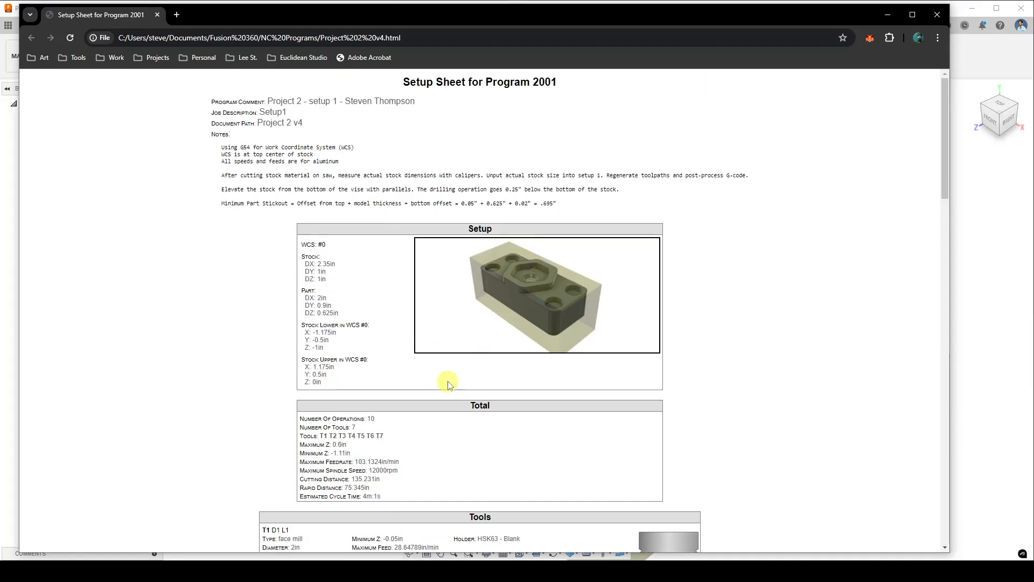
Switch back to Autodesk Fusion, select Setup2 and frame its flipped part and full stock in an isometric view
drag(578, 24, 0, 54)
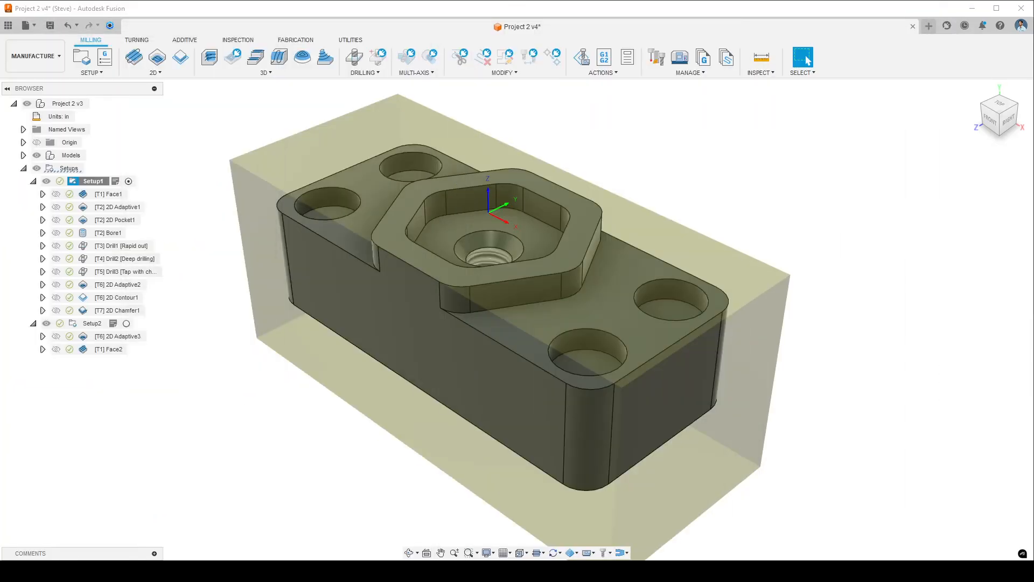
click(206, 384)
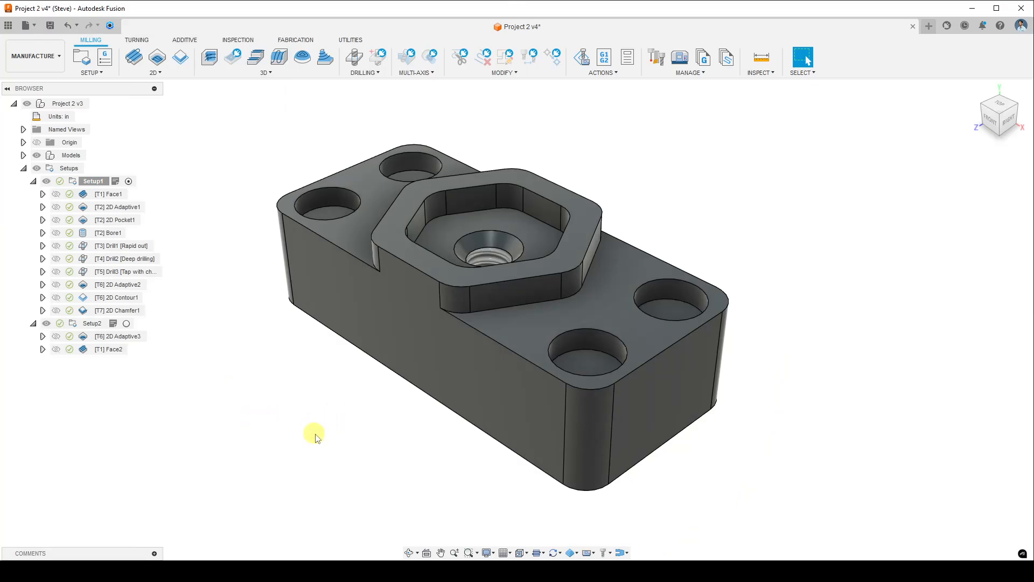
shift+middle_drag(307, 443, 328, 280)
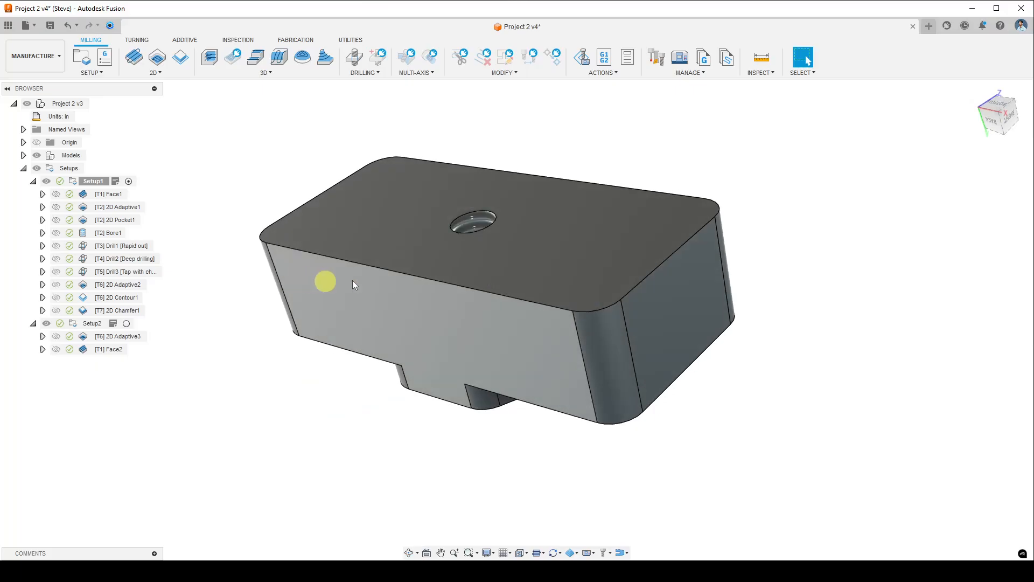
click(1000, 117)
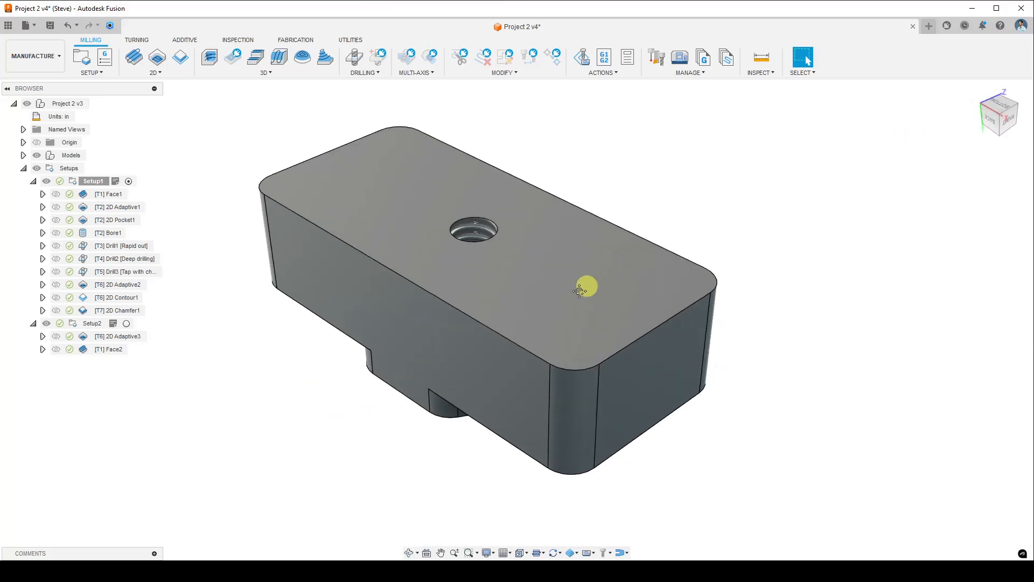
click(92, 324)
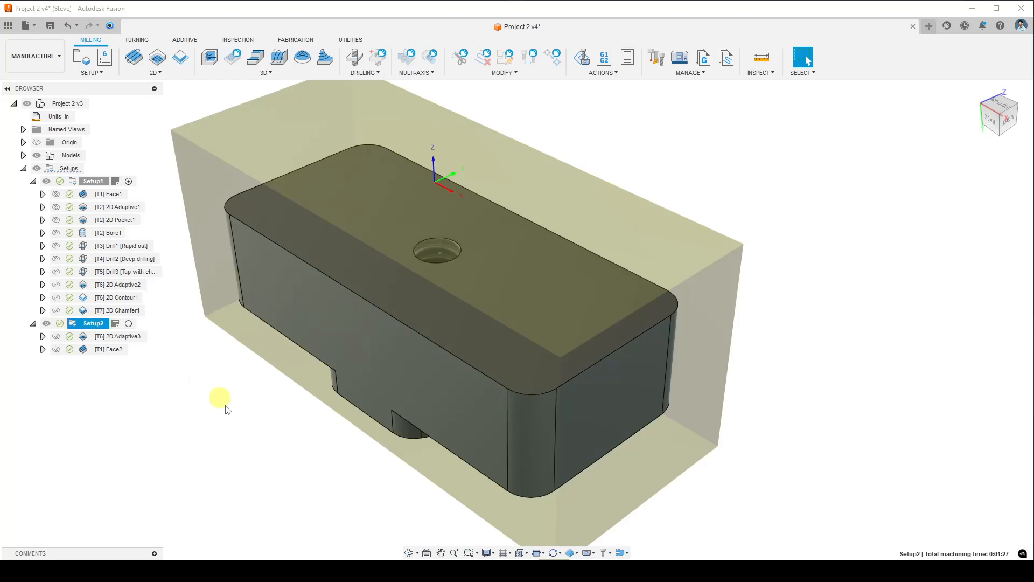
scroll(444, 300, up, 2)
scroll(441, 297, down, 3)
mouse_move(438, 294)
middle_down()
mouse_move(450, 297)
mouse_move(449, 288)
middle_up()
scroll(450, 300, down, 1)
Generate the setup sheet for Setup2 into the NC Programs folder
right_click(98, 335)
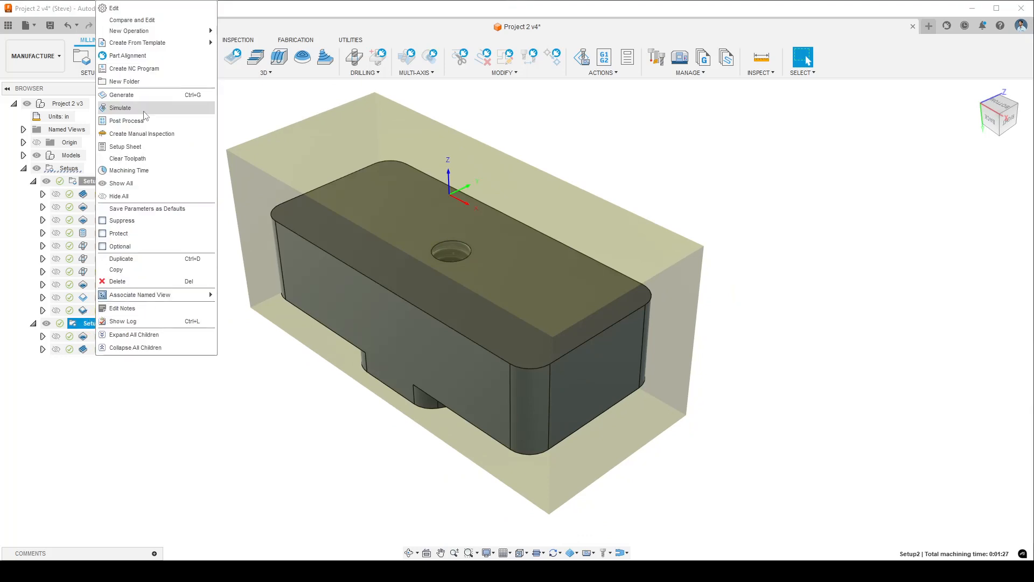
click(151, 147)
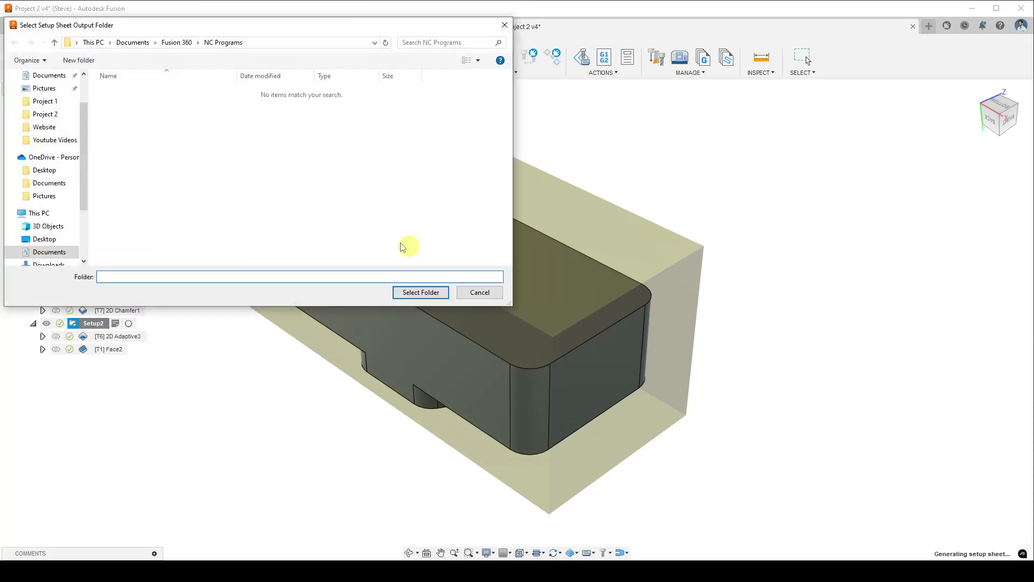
click(421, 292)
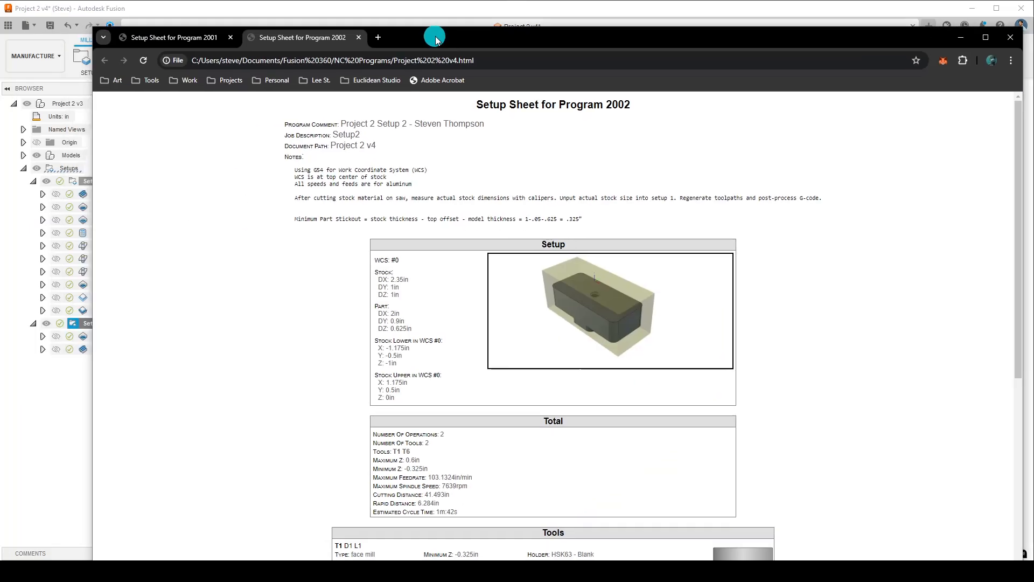
Review the Setup2 setup sheet's notes, Minimum Part Stickout, work coordinate system, stock and part dimensions, and totals
drag(435, 36, 415, 18)
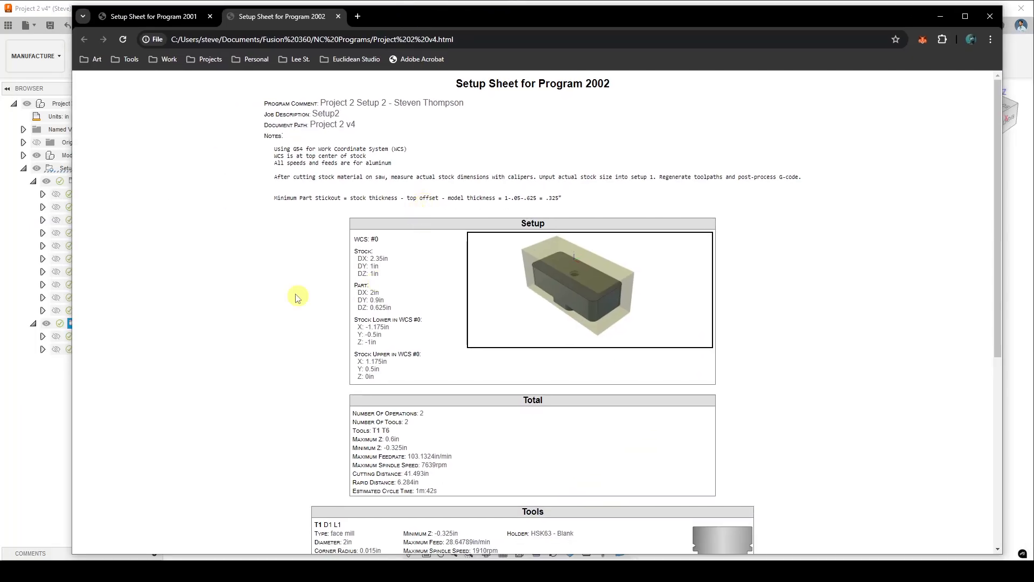
drag(541, 198, 563, 198)
scroll(249, 249, down, 2)
scroll(260, 231, up, 2)
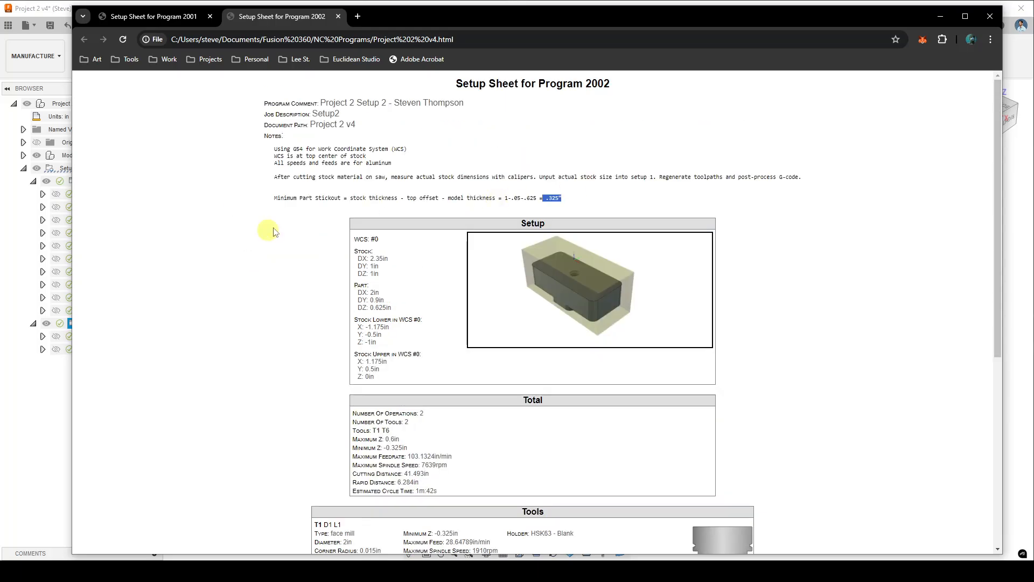
drag(276, 149, 350, 162)
click(330, 196)
scroll(334, 201, down, 2)
scroll(360, 218, down, 1)
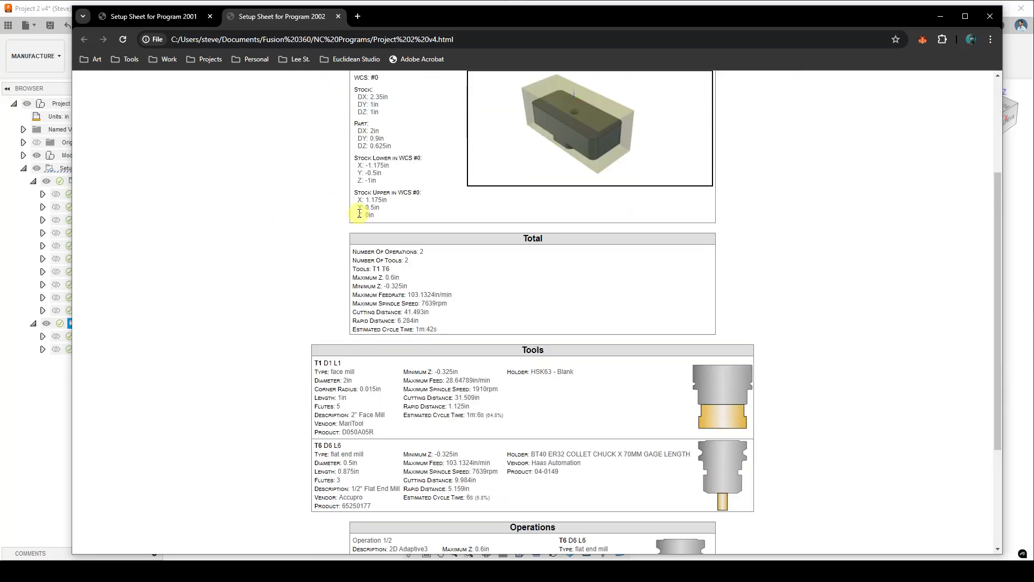
scroll(358, 210, up, 2)
scroll(371, 140, down, 3)
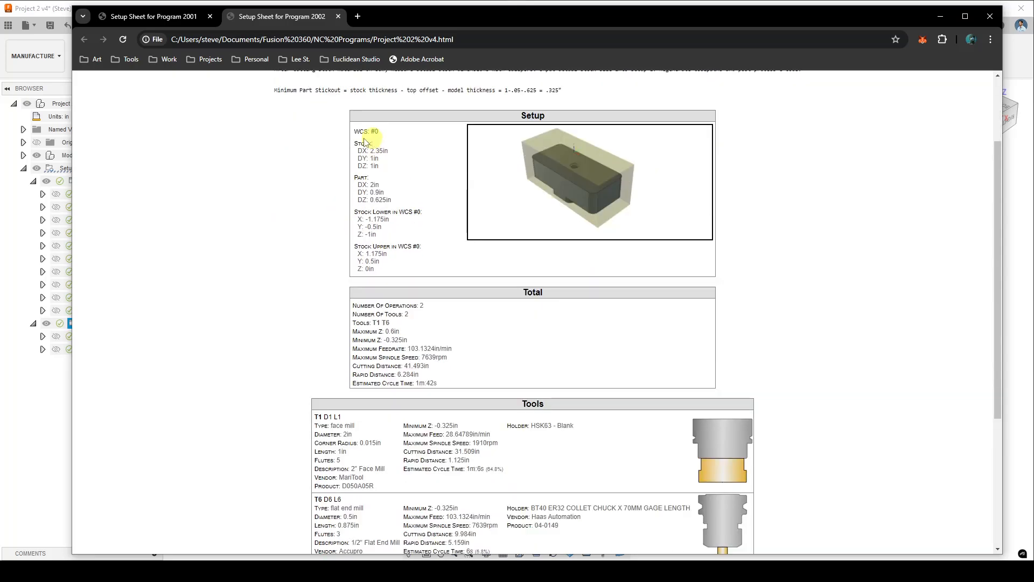
scroll(423, 269, down, 1)
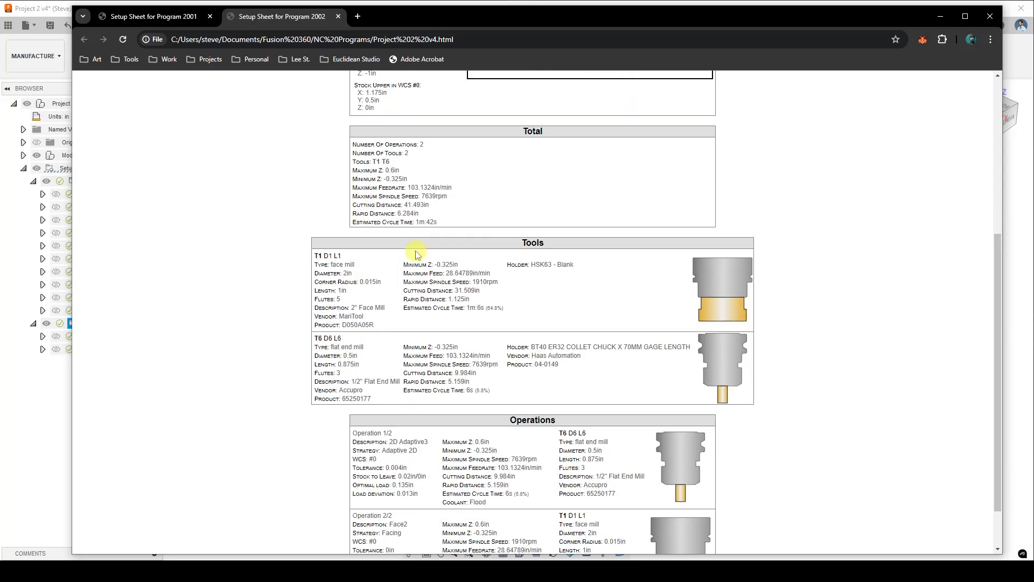
Compare the minimum Z of face mill T1 and flat end mill T6 with the Minimum Part Stickout in the Setup2 notes
drag(454, 263, 432, 263)
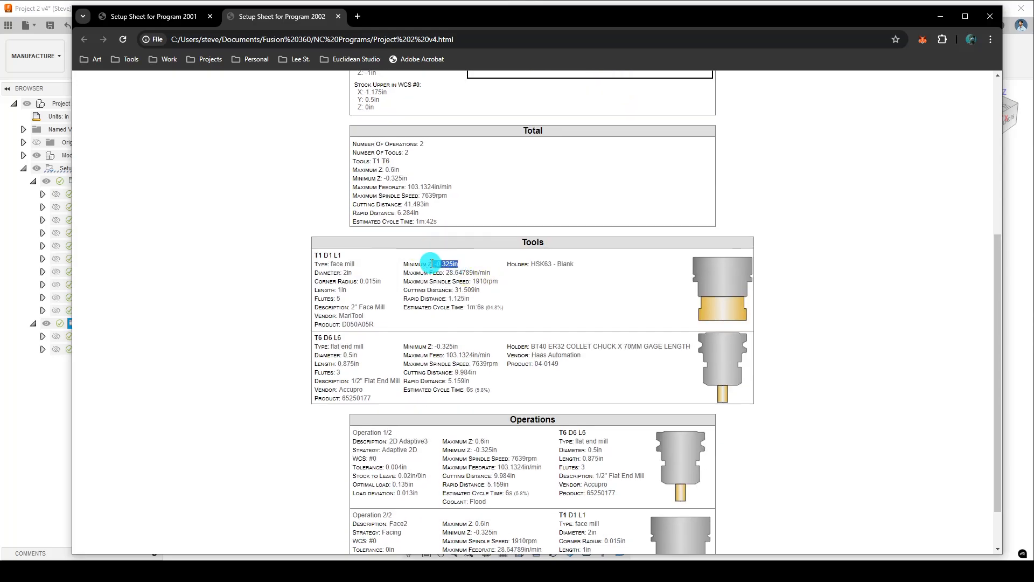
drag(462, 350, 426, 354)
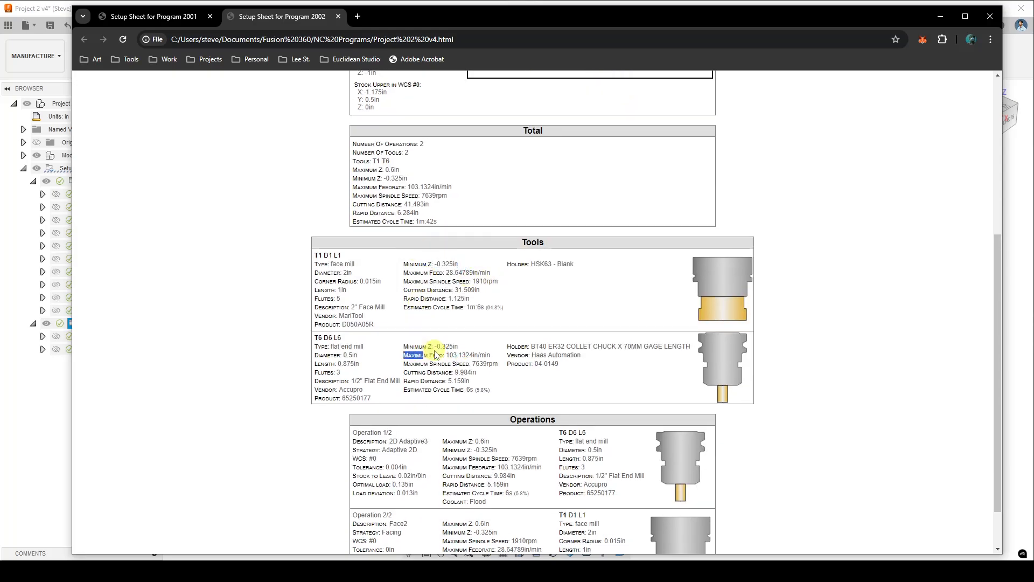
scroll(431, 340, up, 4)
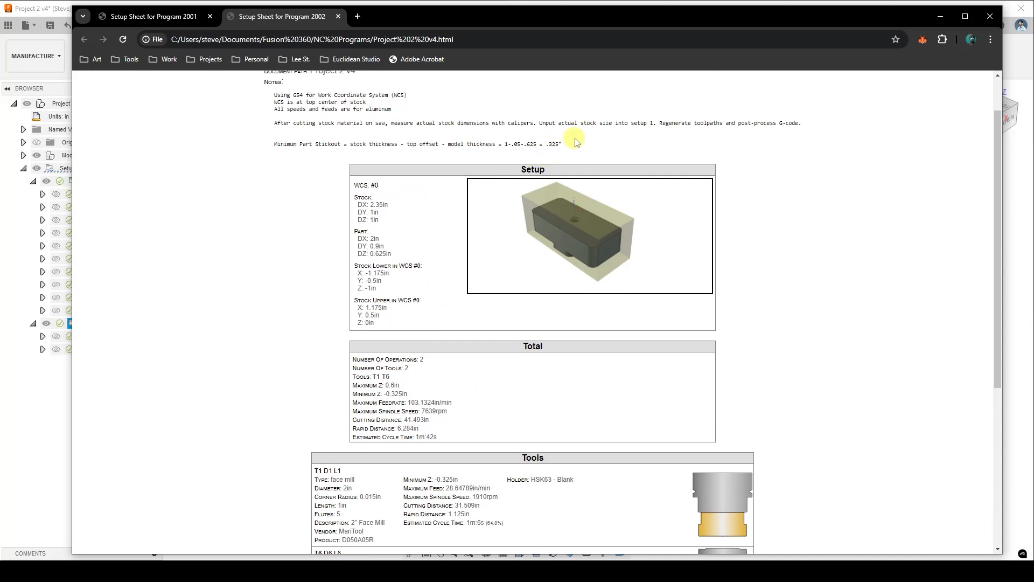
scroll(229, 326, down, 1)
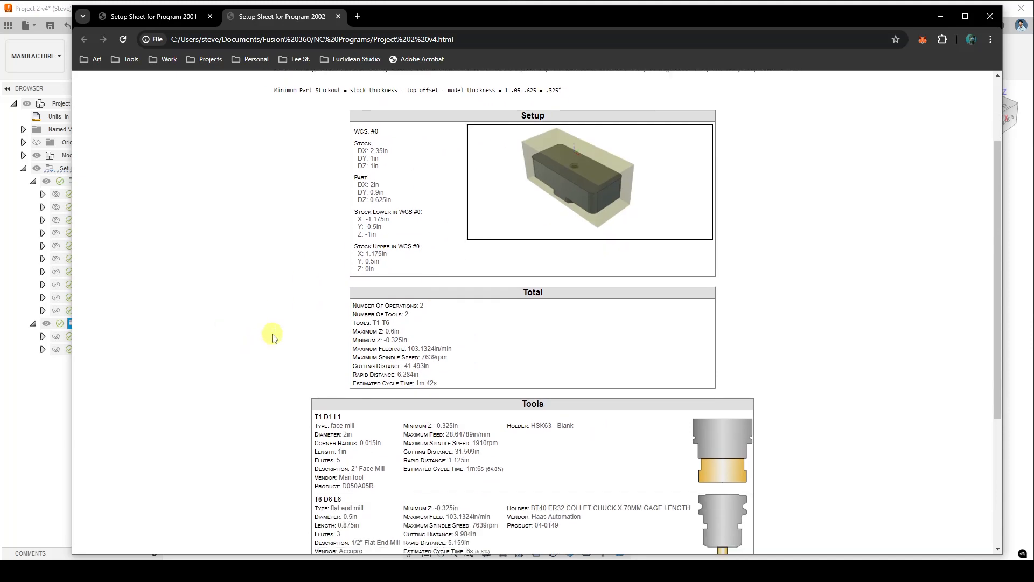
Recheck the whole Setup2 setup sheet from the notes through the tool list to the 2D Adaptive3 and Face2 operations
scroll(270, 328, down, 4)
scroll(272, 315, up, 6)
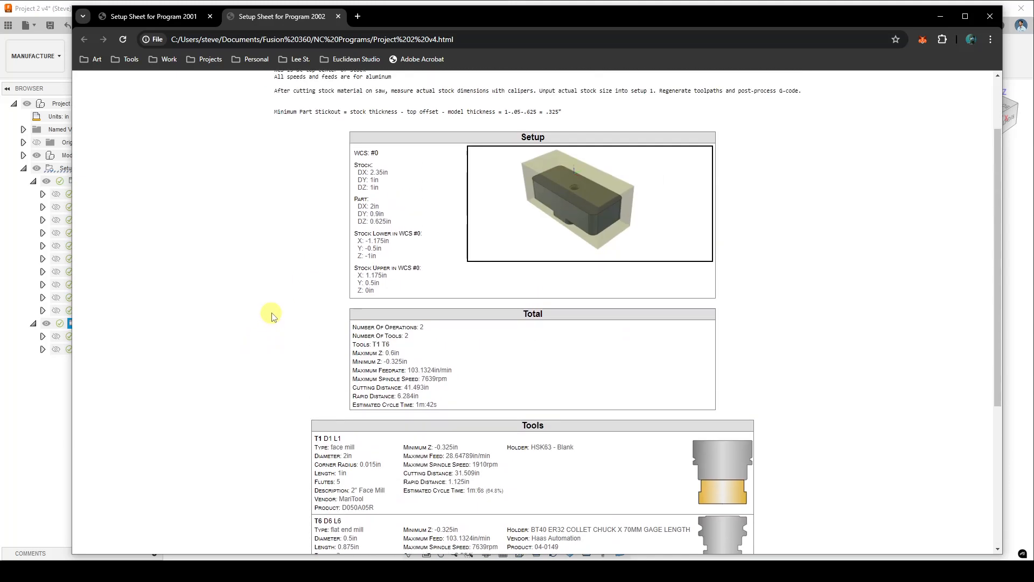
scroll(273, 310, down, 7)
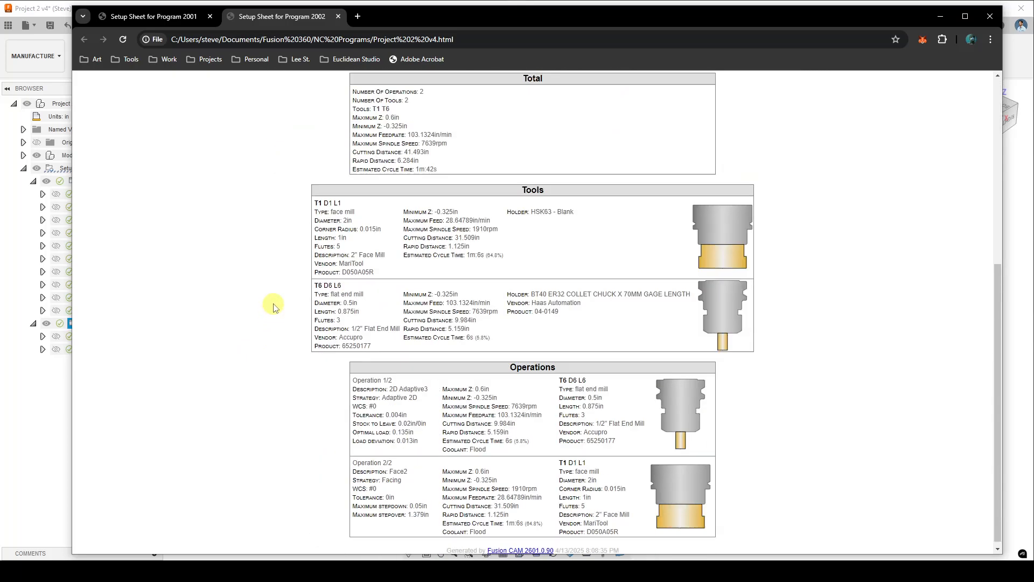
scroll(299, 278, up, 5)
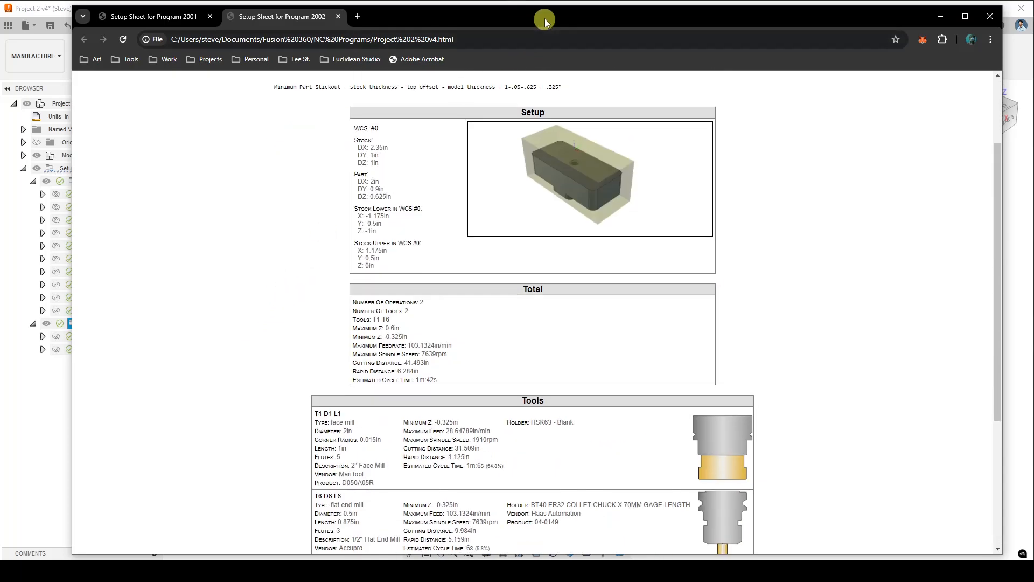
drag(648, 18, 0, 92)
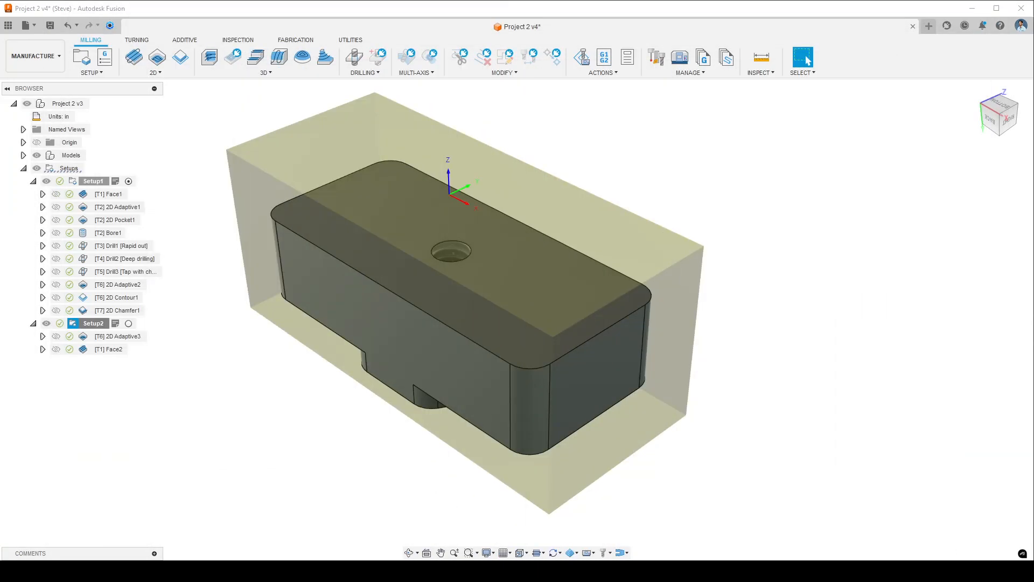
drag(0, 91, 631, 19)
scroll(544, 365, down, 4)
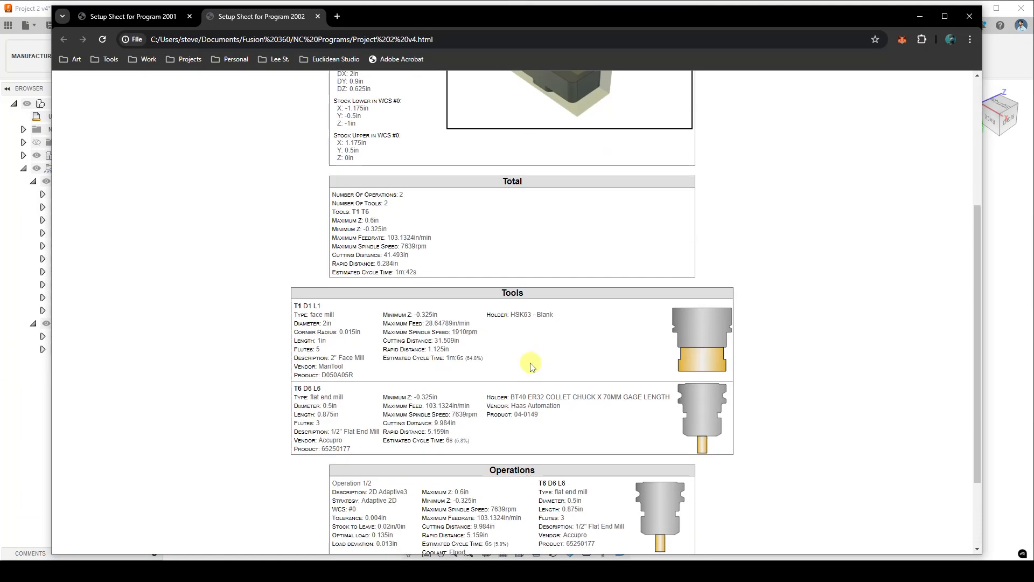
scroll(567, 304, up, 6)
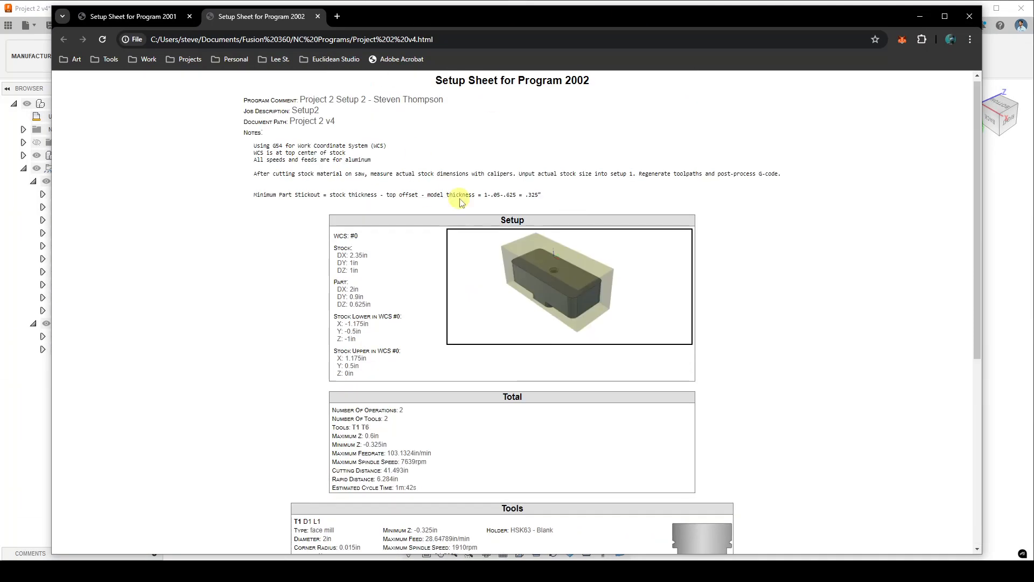
scroll(511, 285, down, 5)
scroll(547, 399, down, 1)
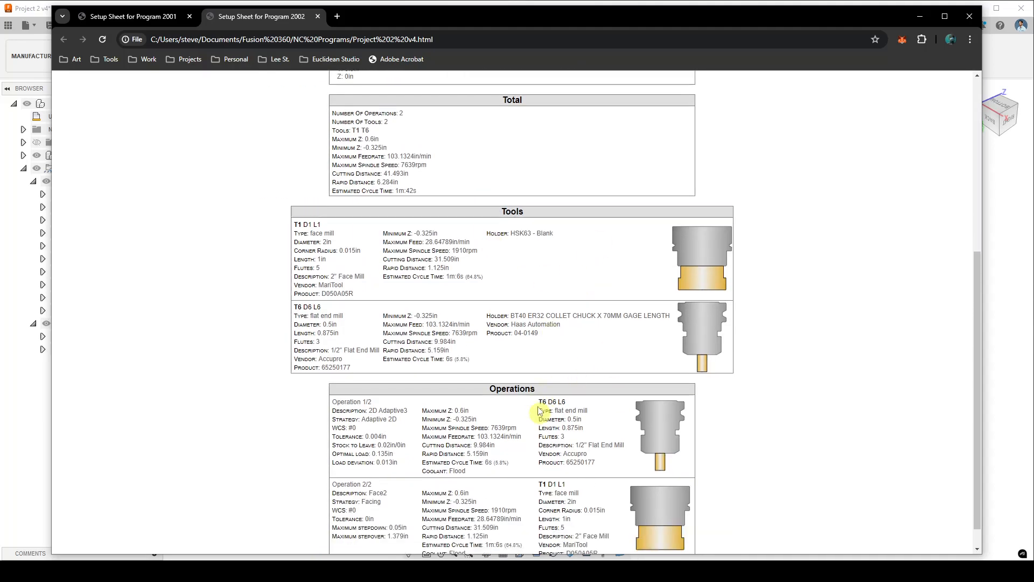
scroll(554, 409, up, 6)
Return to the setup sheet for Program 2001 and look over its totals, tools, operations and notes again
click(150, 20)
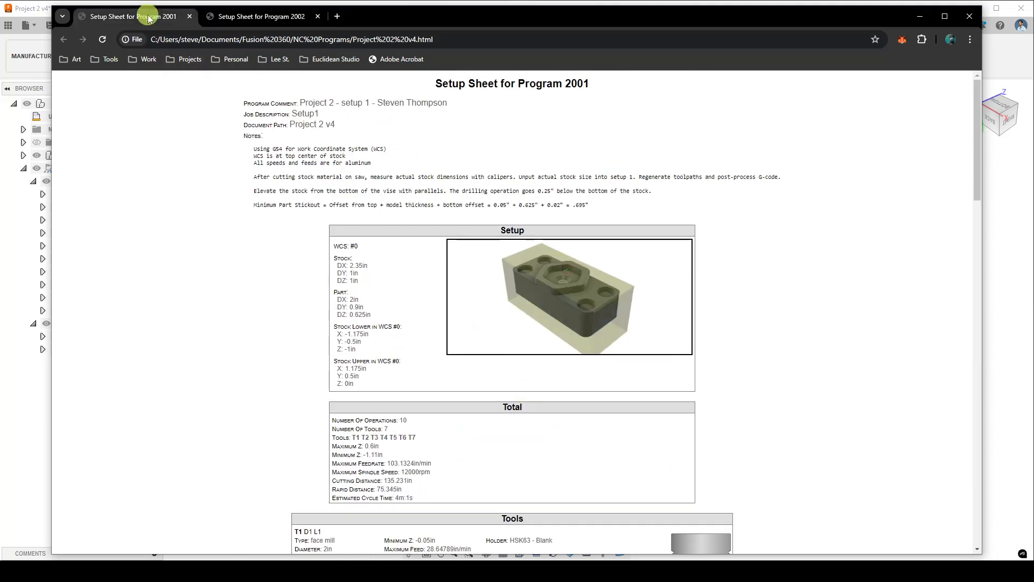
scroll(587, 366, down, 4)
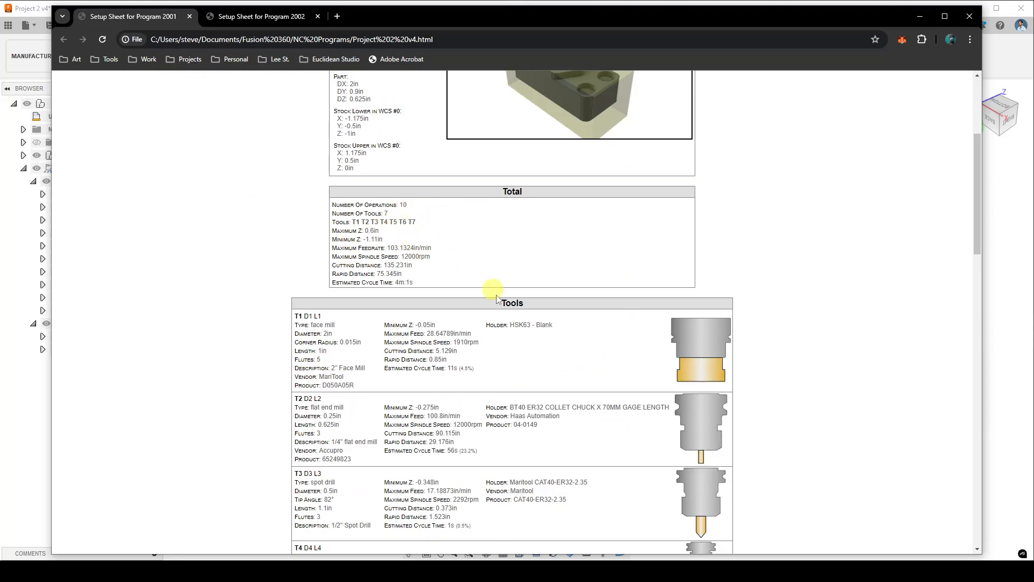
scroll(503, 321, down, 11)
scroll(503, 383, up, 10)
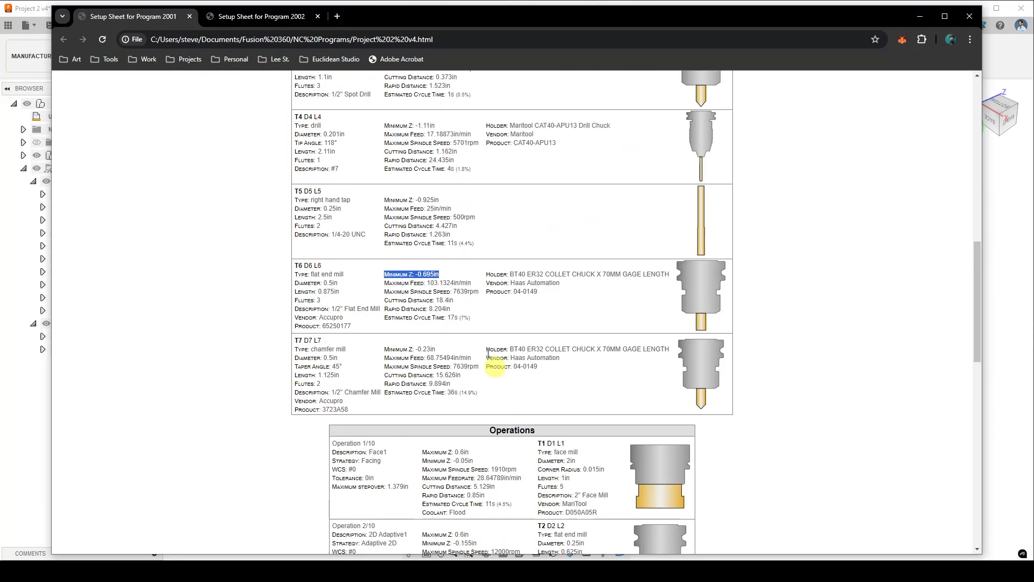
scroll(424, 317, up, 5)
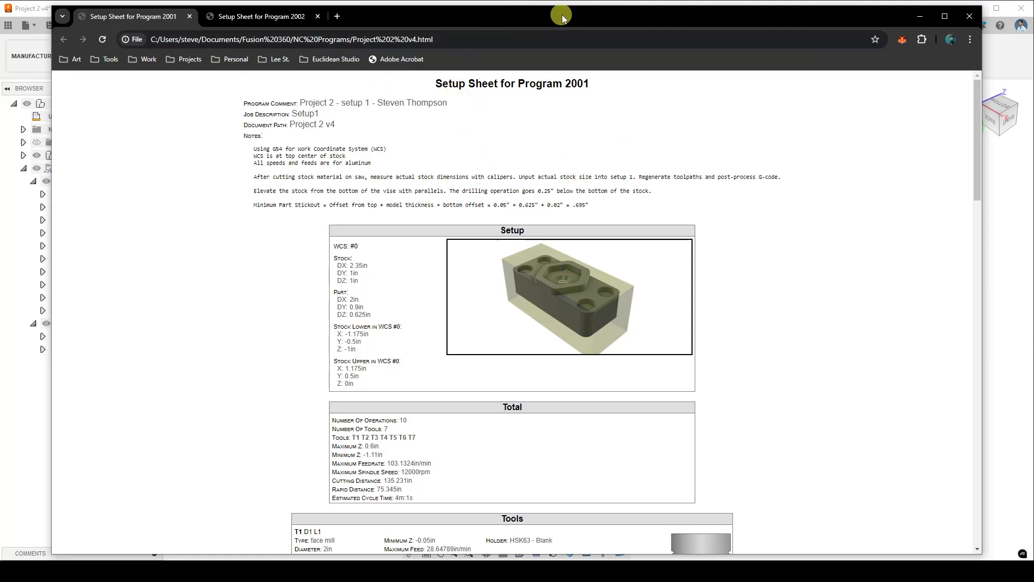
Switch back to Autodesk Fusion and select Setup1, showing its part and stock in an angled view from above
mouse_move(561, 19)
mouse_down()
mouse_move(318, 65)
mouse_move(568, 27)
mouse_up()
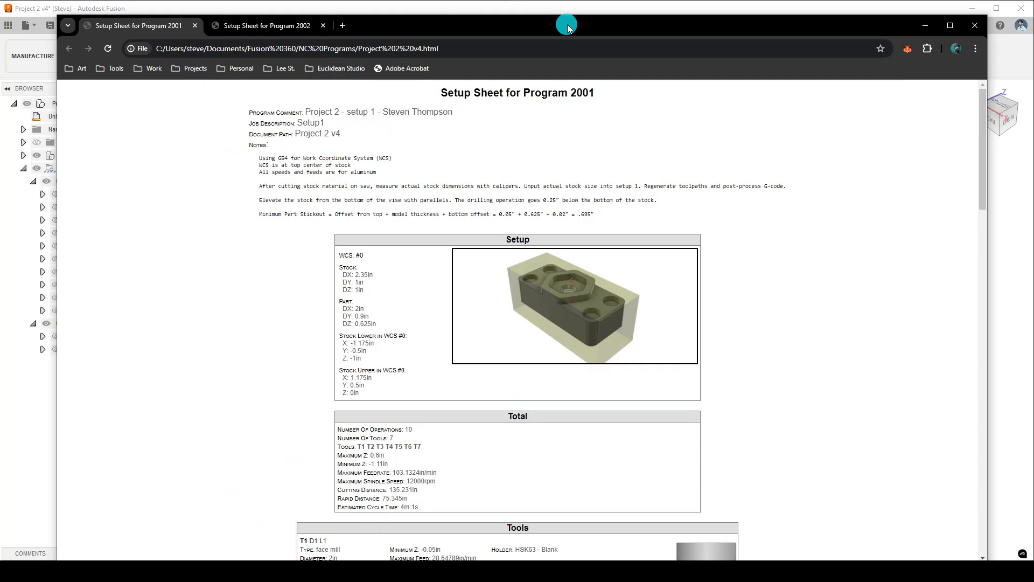
drag(568, 27, 0, 36)
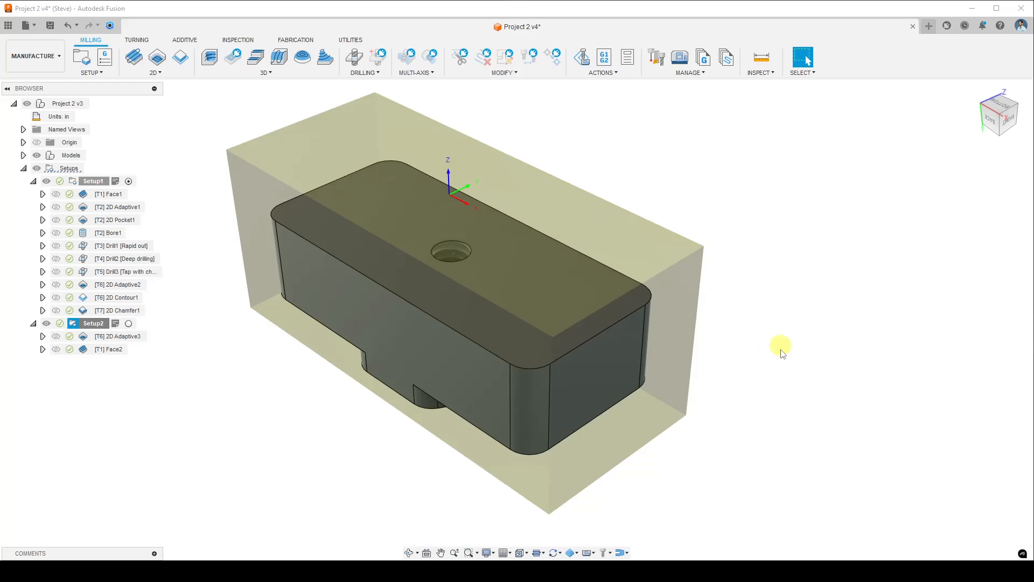
mouse_move(764, 294)
middle_down()
mouse_move(765, 305)
mouse_move(752, 267)
mouse_move(750, 293)
middle_up()
shift+middle_drag(311, 282, 337, 323)
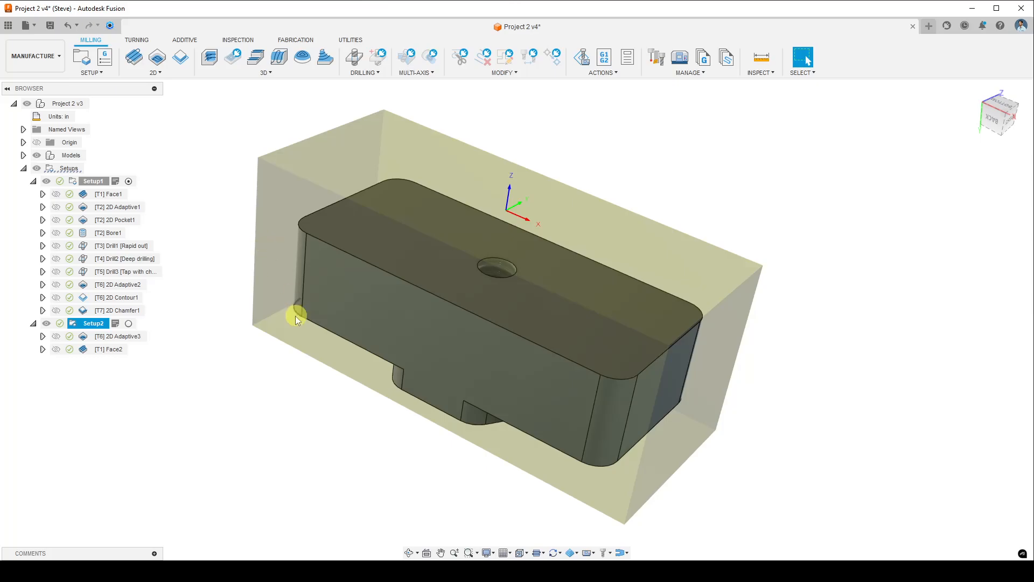
shift+middle_drag(209, 413, 200, 268)
double_click(95, 181)
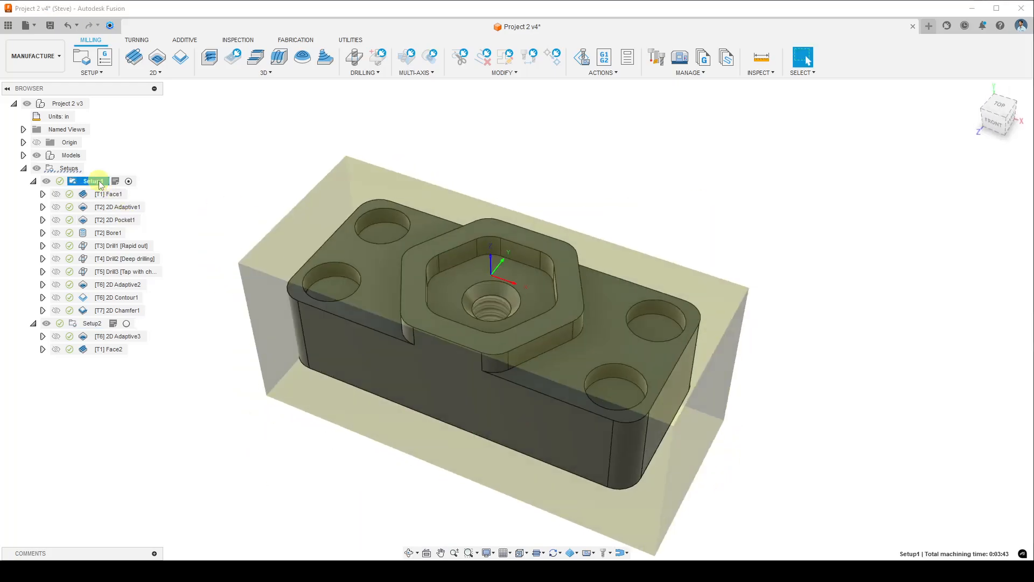
mouse_move(212, 411)
shift+middle_down()
mouse_move(230, 381)
mouse_move(225, 411)
shift+middle_up()
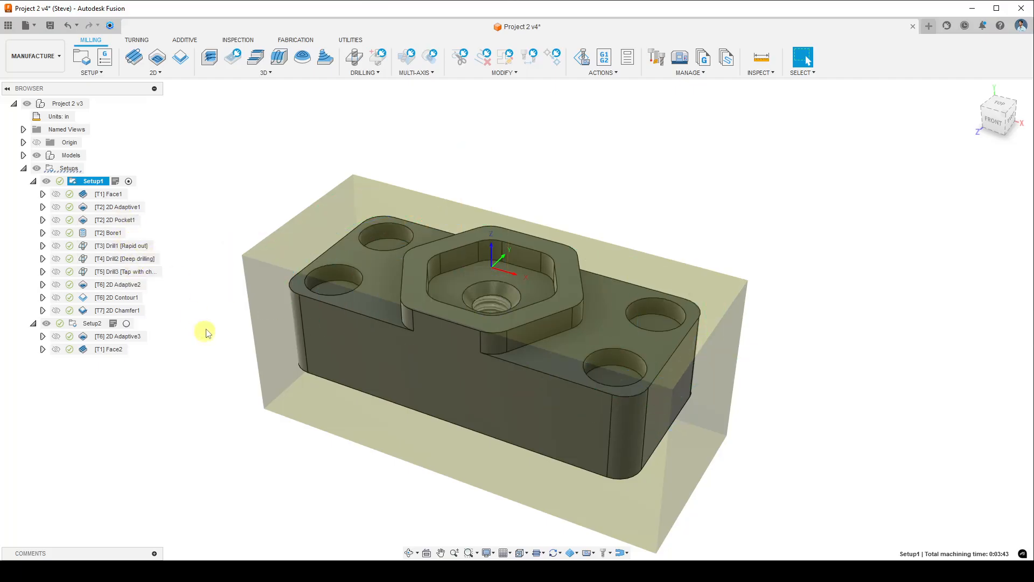
Examine the Face1 toolpath, the combined 2D Adaptive1, 2D Pocket1 and Bore1 toolpaths of tool T2, and the part features
click(113, 194)
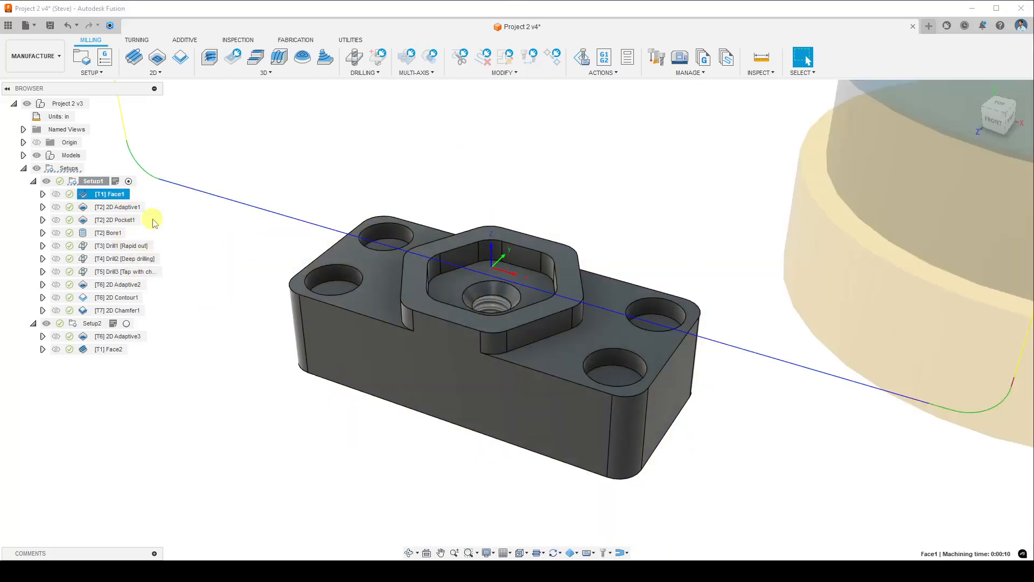
click(175, 261)
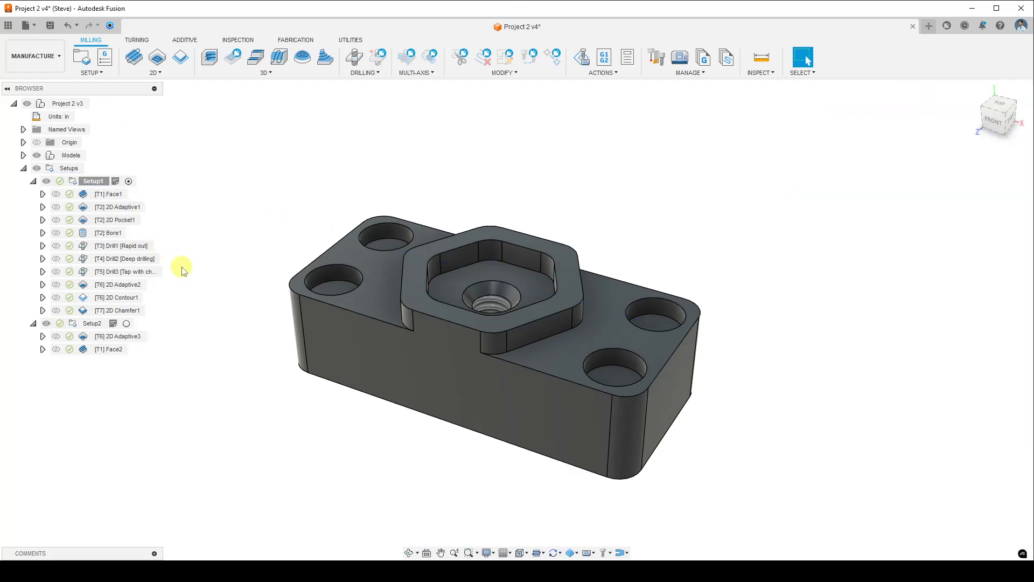
click(114, 195)
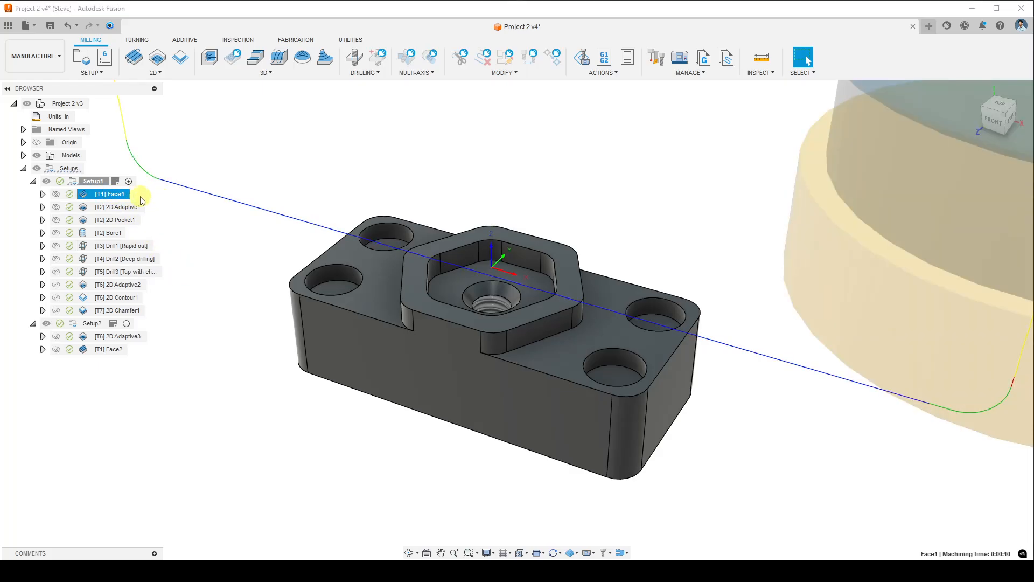
click(135, 207)
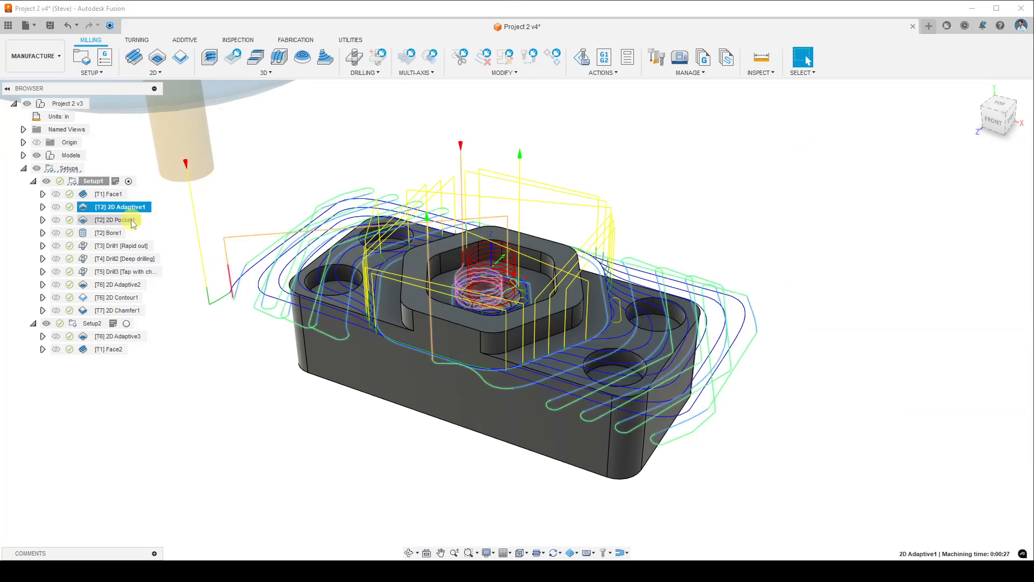
ctrl+click(125, 221)
ctrl+click(126, 233)
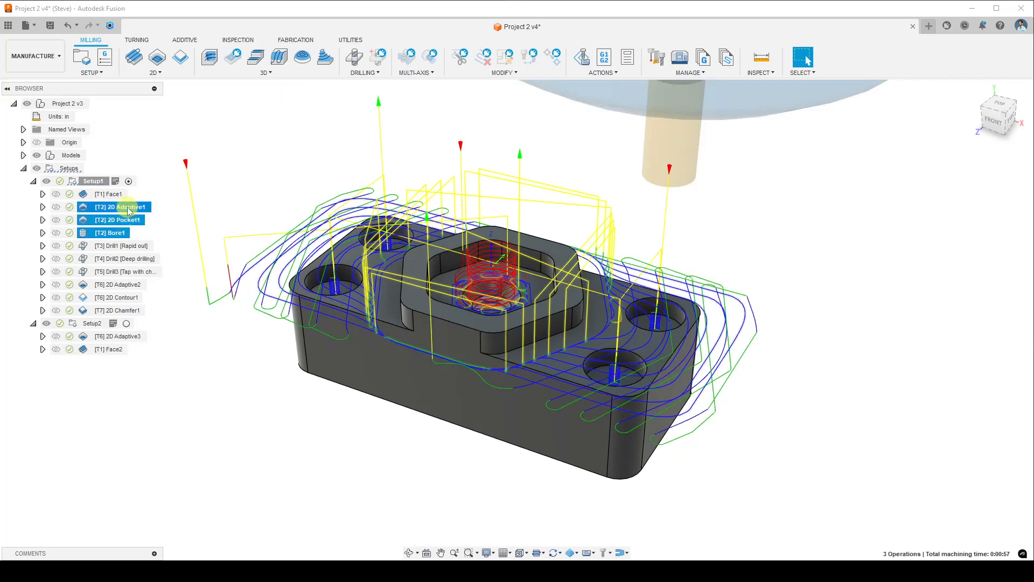
click(172, 307)
scroll(168, 290, up, 4)
scroll(168, 290, down, 5)
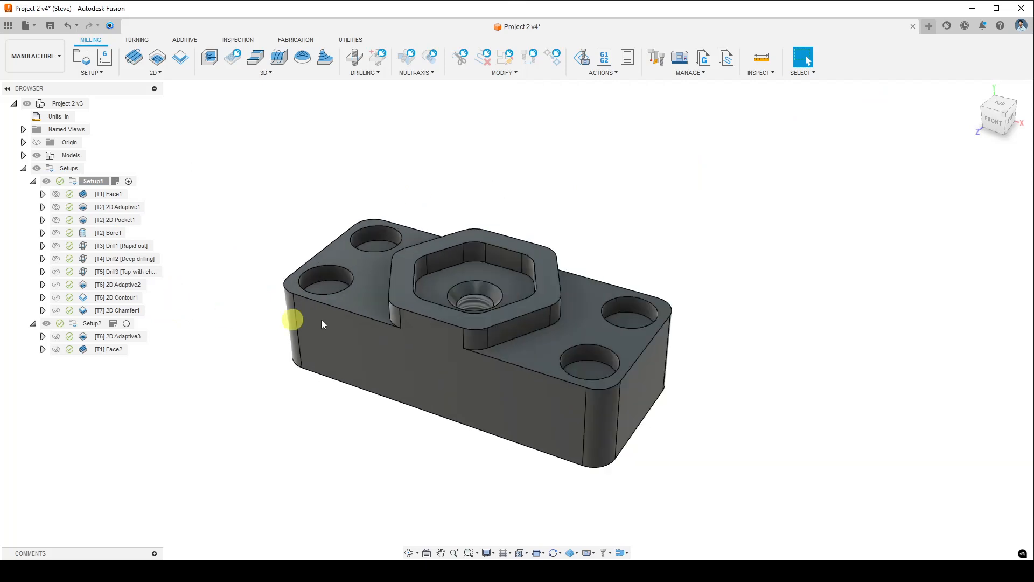
scroll(454, 298, up, 3)
scroll(454, 298, down, 1)
middle_drag(455, 299, 499, 290)
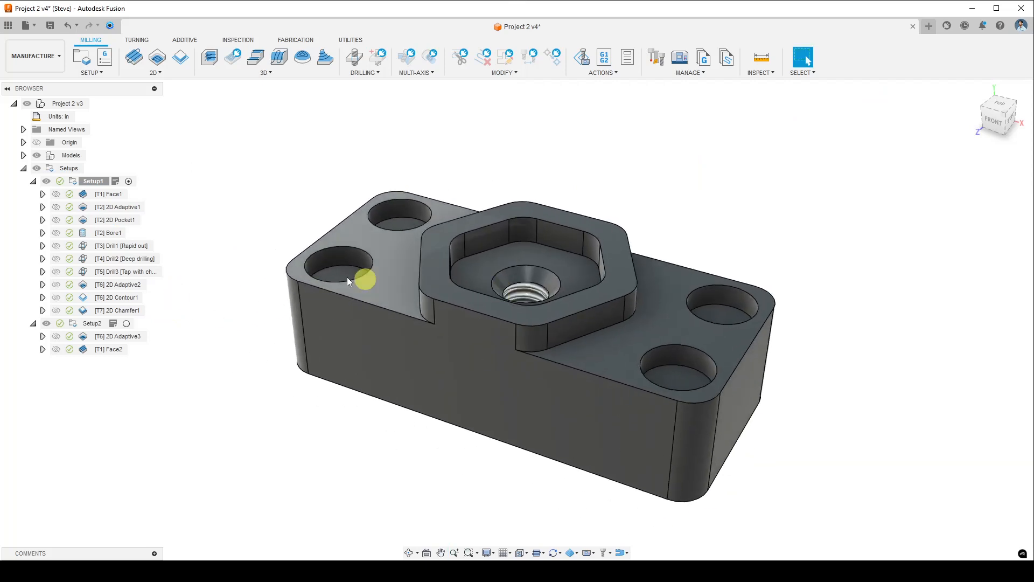
Start post-processing Setup1 and open the post library to choose its post processor
right_click(98, 185)
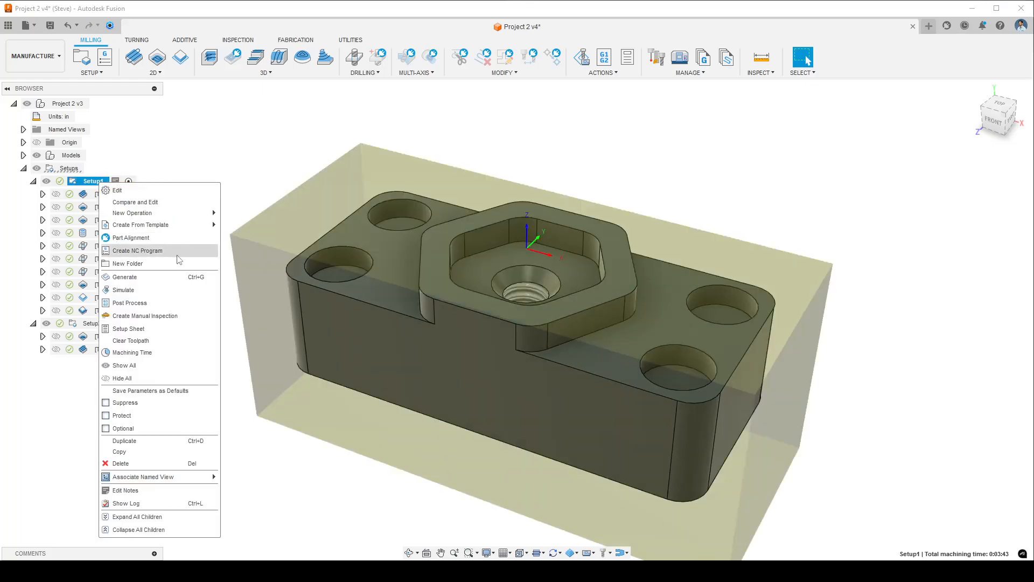
click(160, 304)
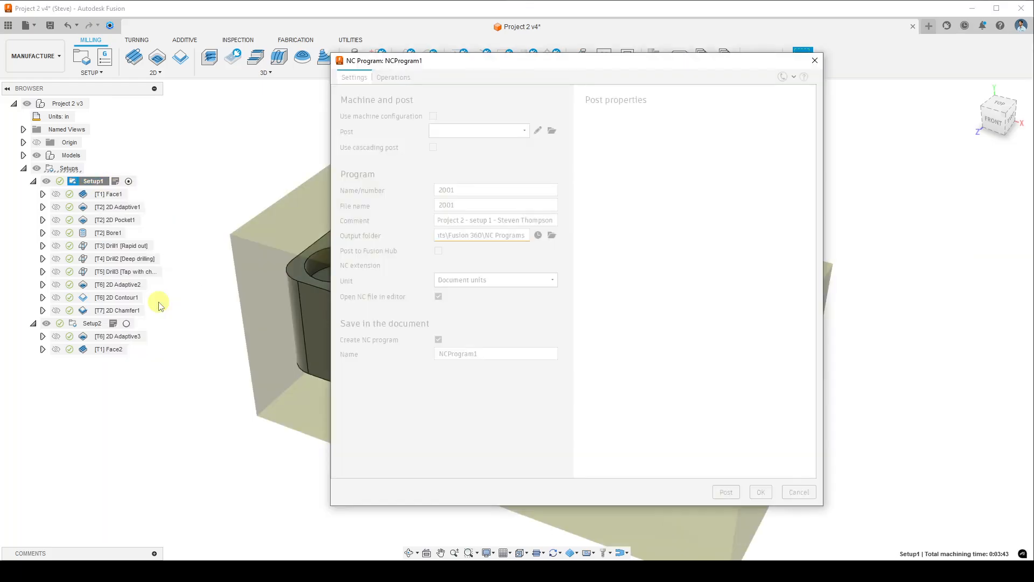
drag(563, 74, 541, 74)
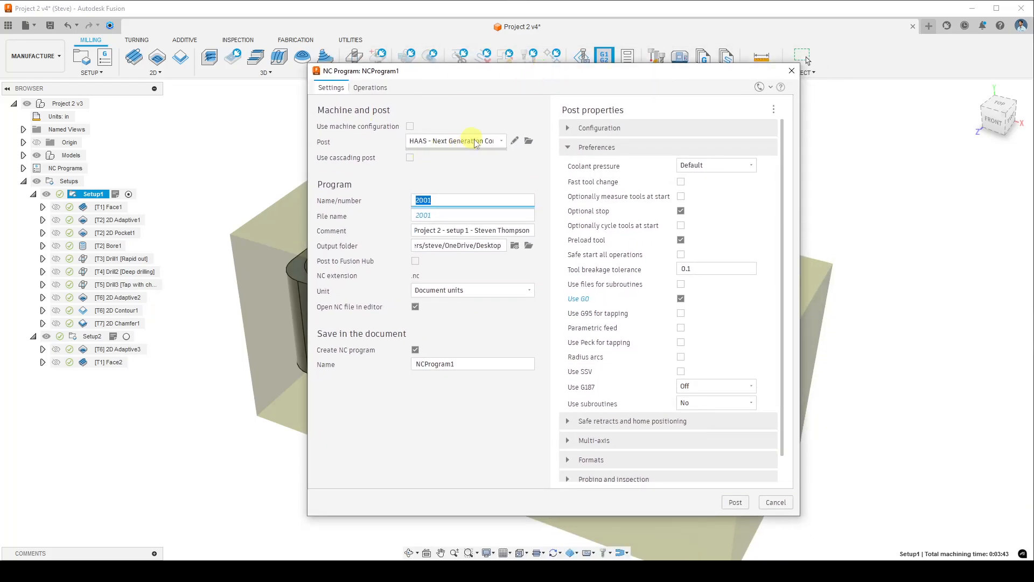
click(499, 143)
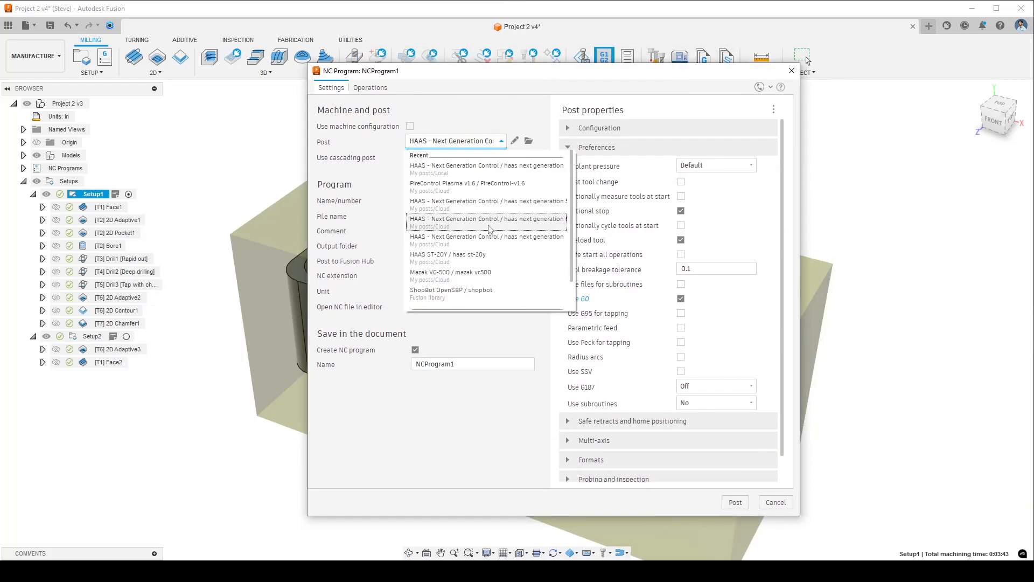
scroll(491, 203, down, 1)
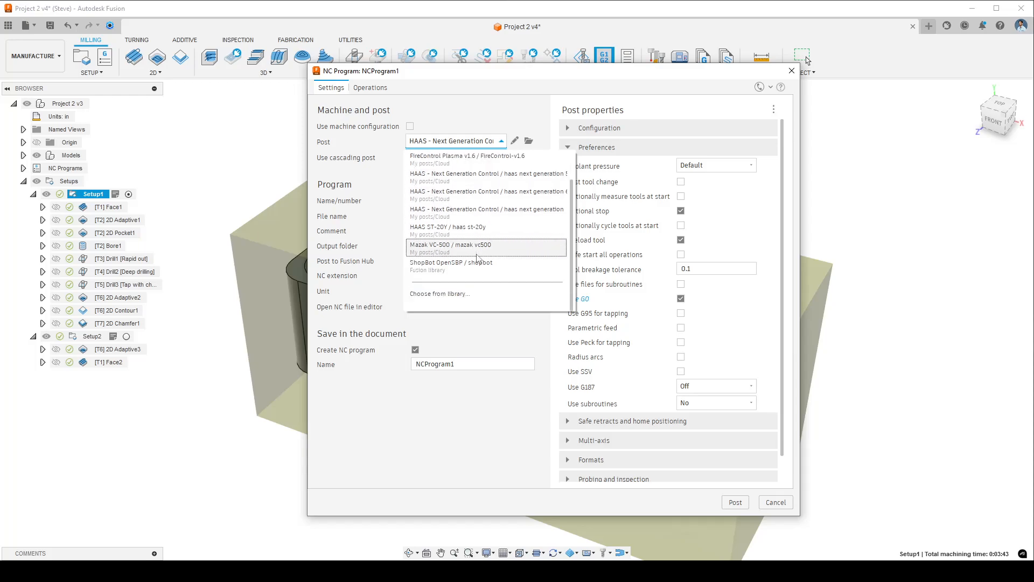
click(466, 295)
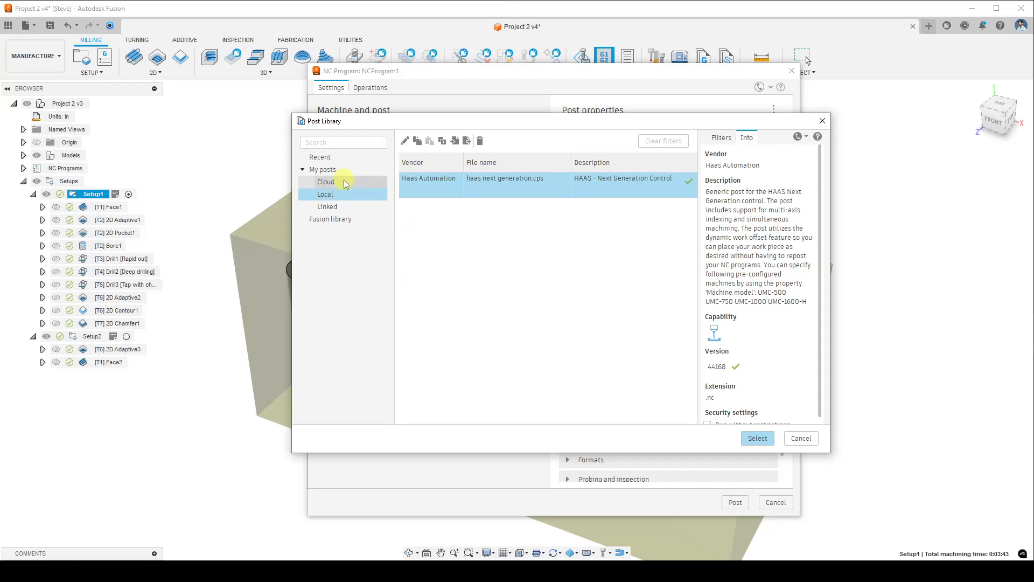
Browse the posts in the Fusion library and search them for "haas"
click(342, 221)
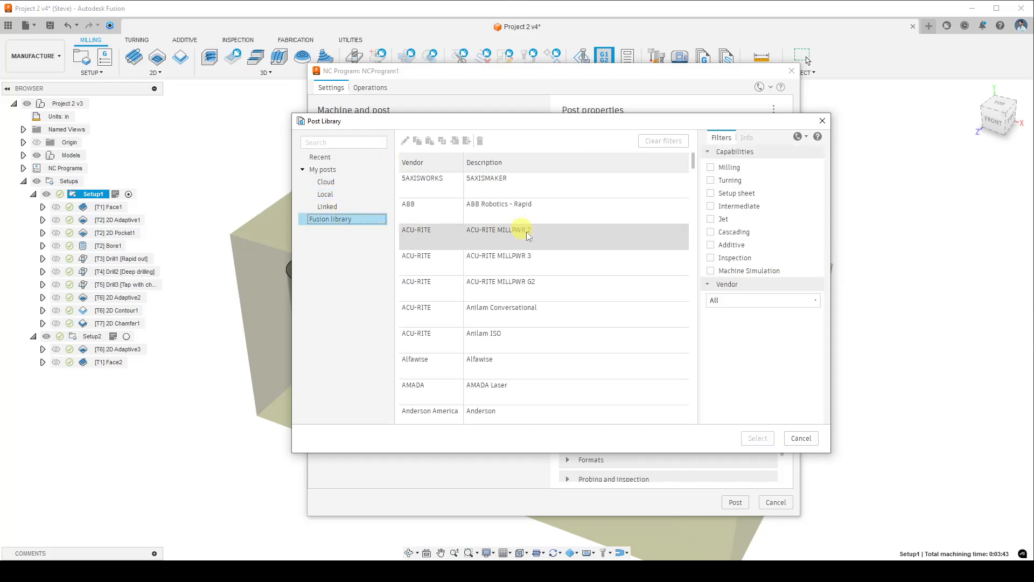
scroll(535, 242, down, 10)
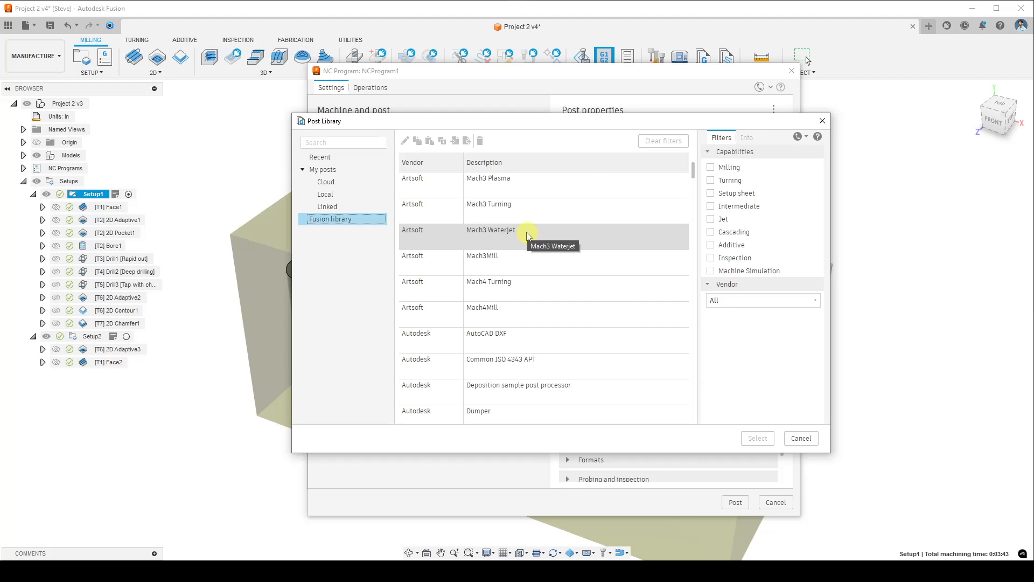
scroll(527, 259, down, 5)
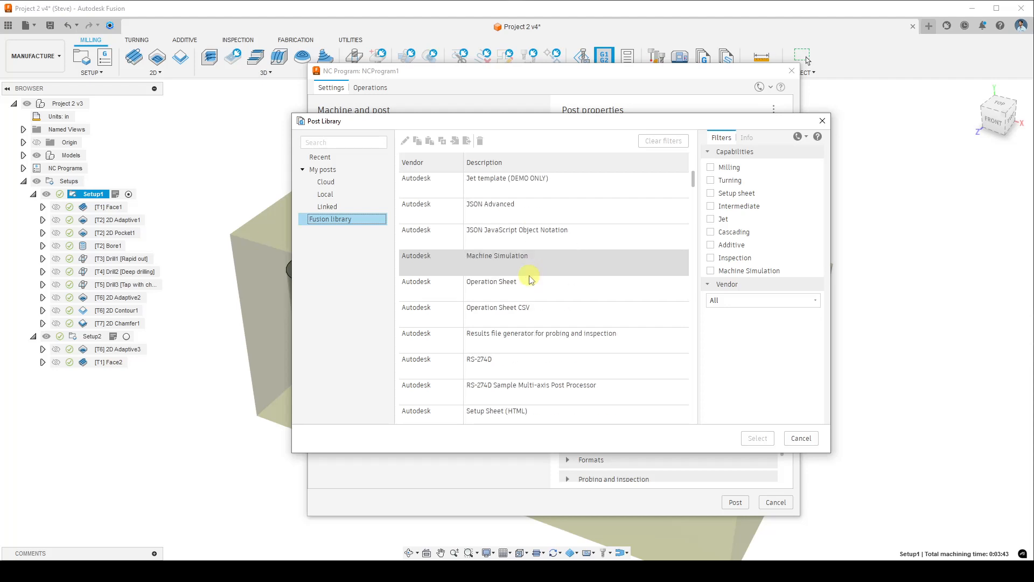
scroll(527, 275, up, 10)
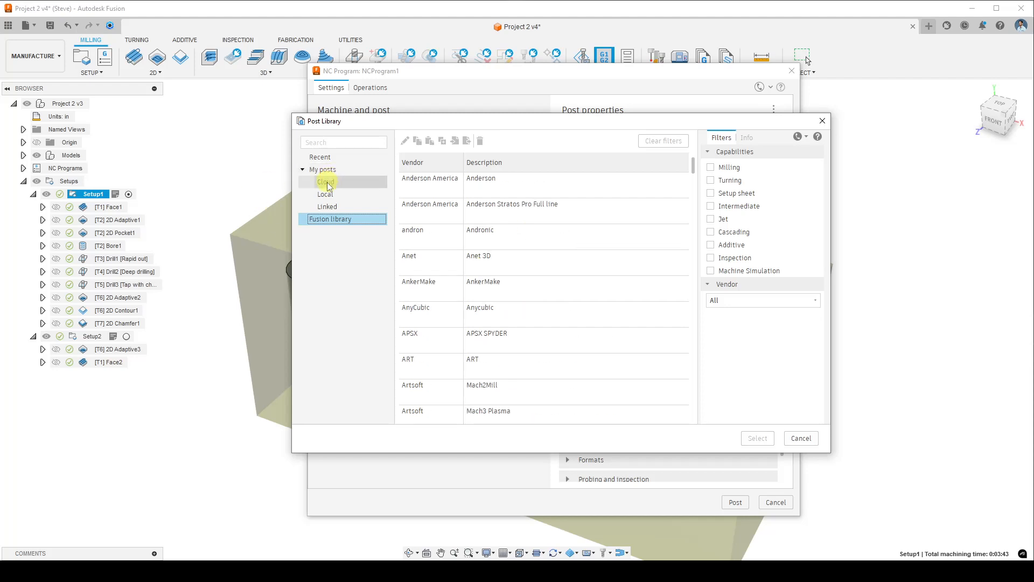
click(349, 142)
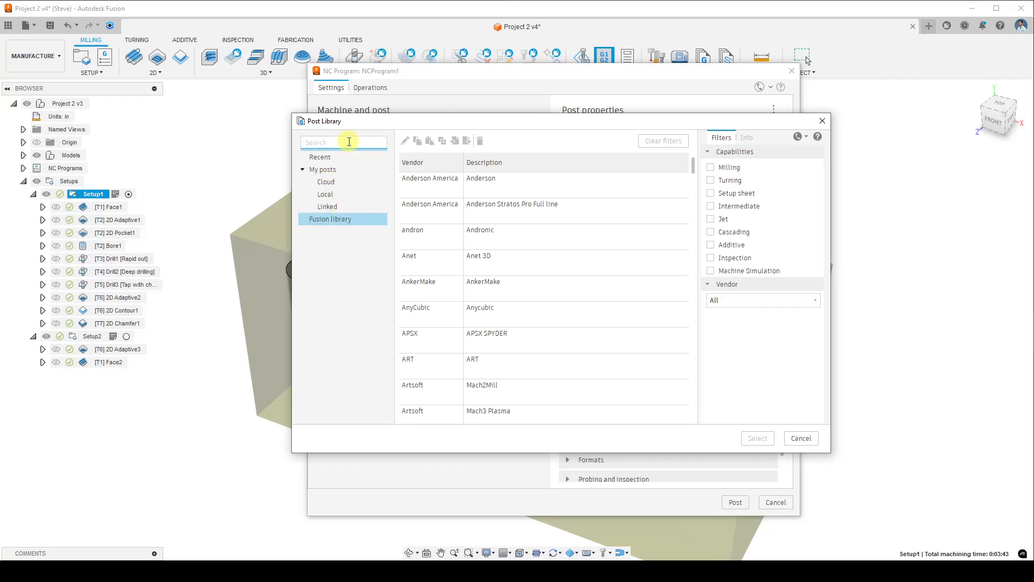
text(hha)
key(BackSpace)
text(aas)
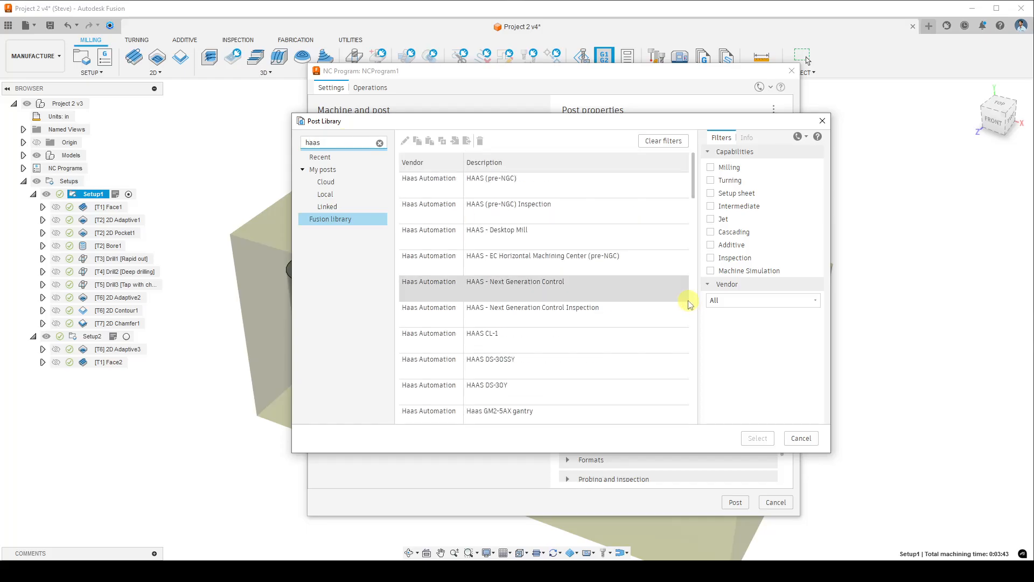
Look through the Haas Automation posts, from the mill controls to the ST models, and return to HAAS - Next Generation Control
scroll(644, 262, down, 5)
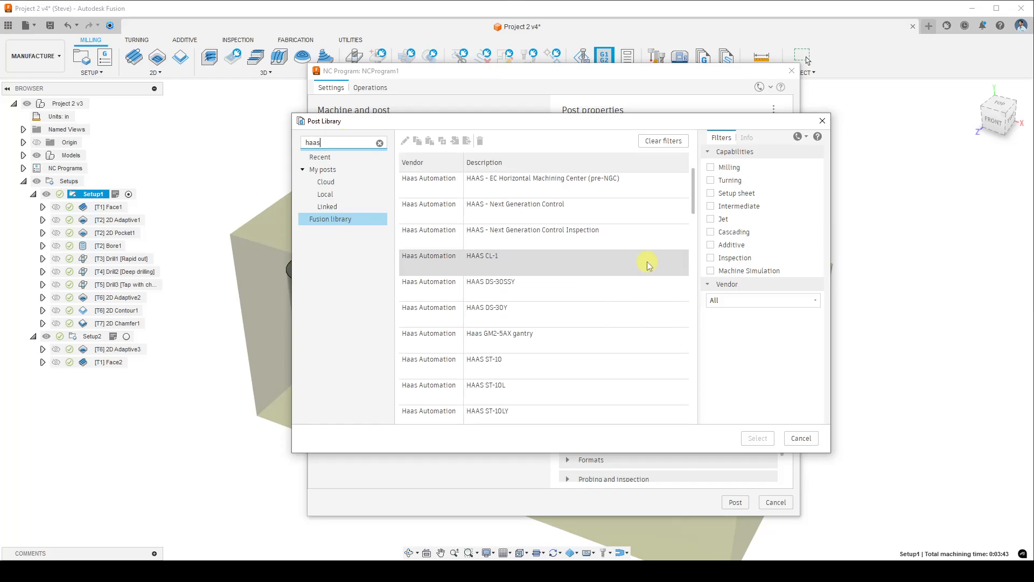
scroll(645, 262, up, 5)
scroll(503, 242, down, 10)
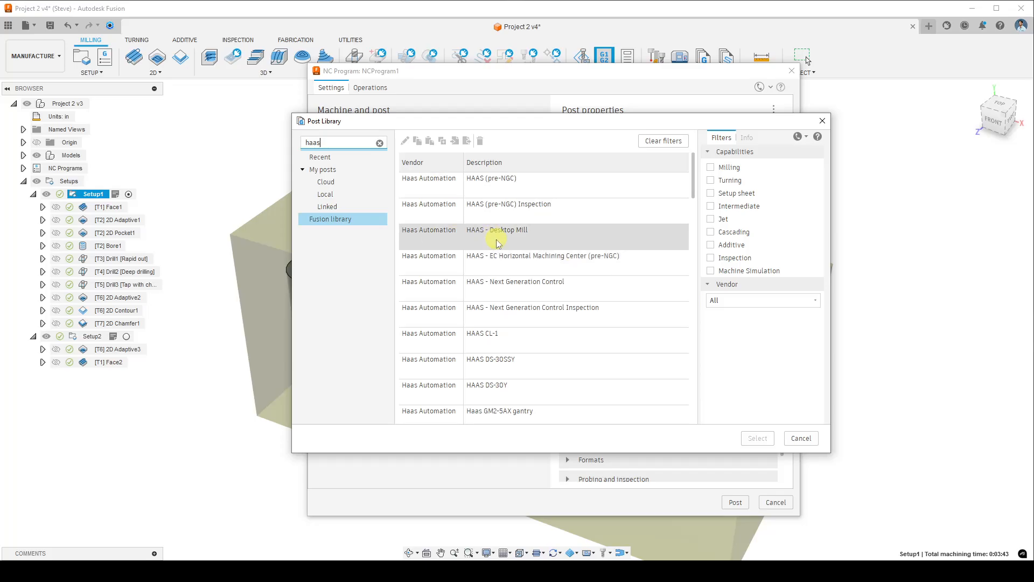
scroll(556, 291, up, 5)
scroll(556, 289, up, 5)
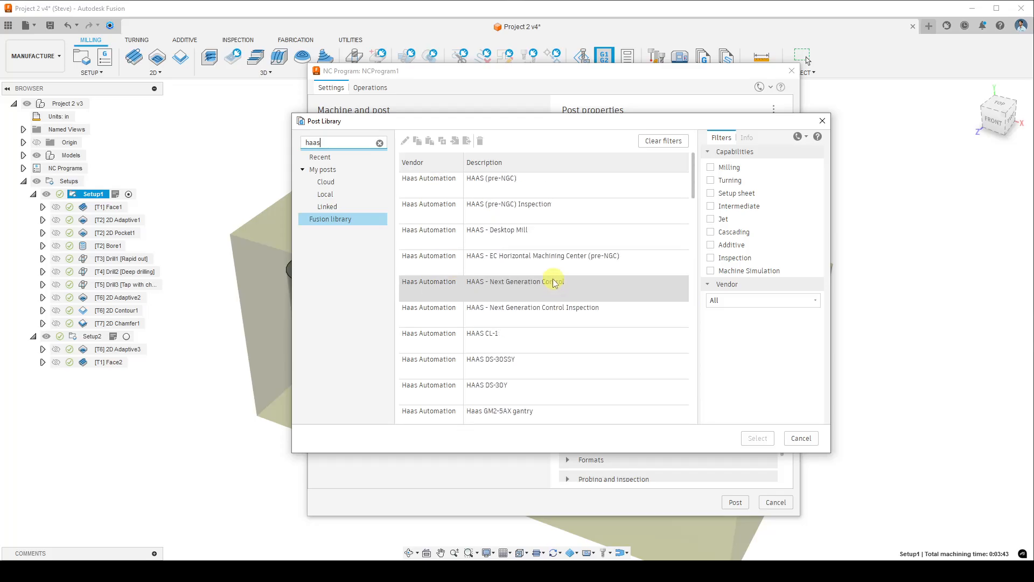
scroll(543, 232, down, 2)
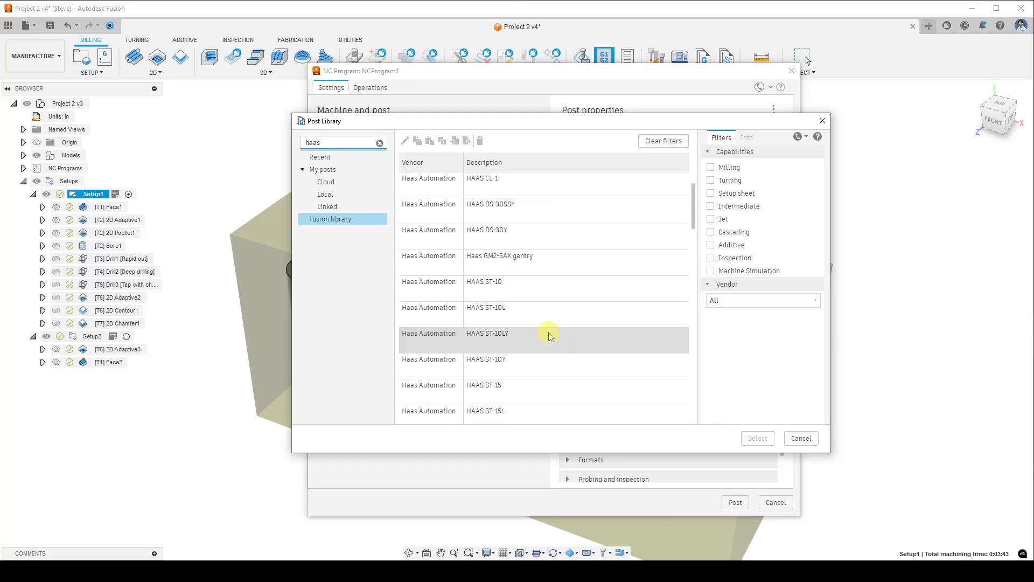
scroll(556, 305, down, 2)
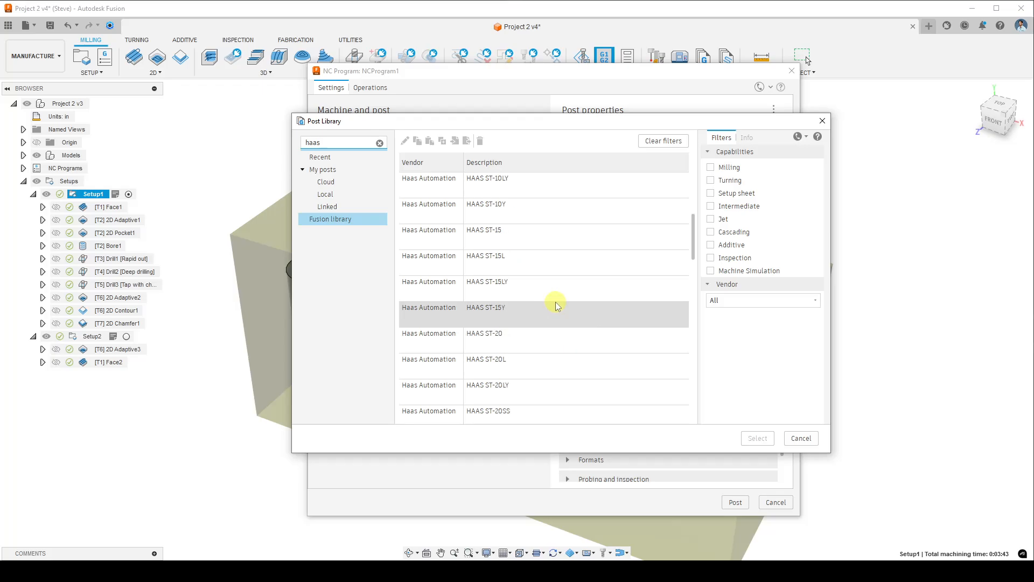
scroll(556, 304, down, 1)
scroll(556, 305, down, 3)
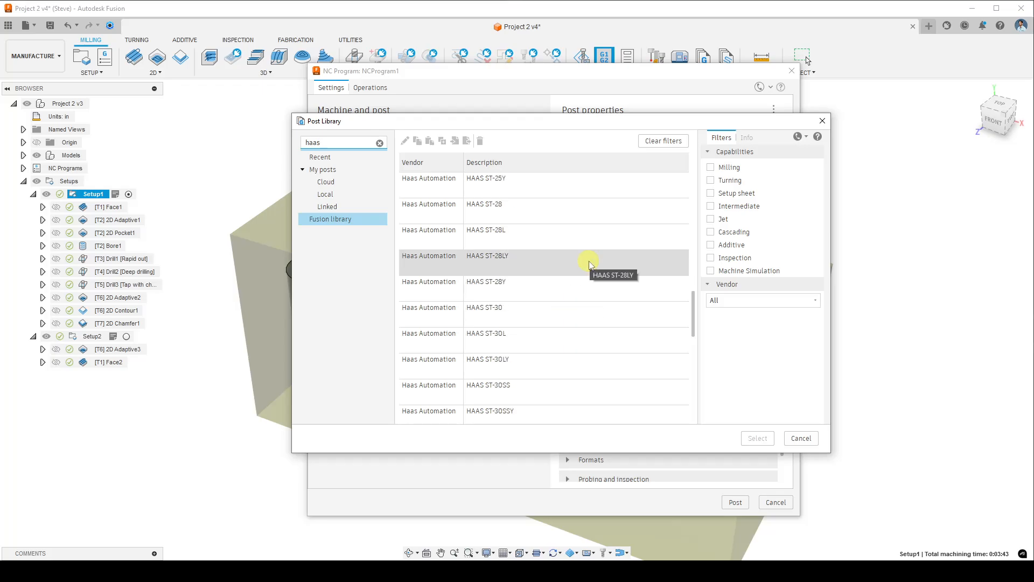
scroll(594, 275, down, 1)
scroll(586, 288, down, 1)
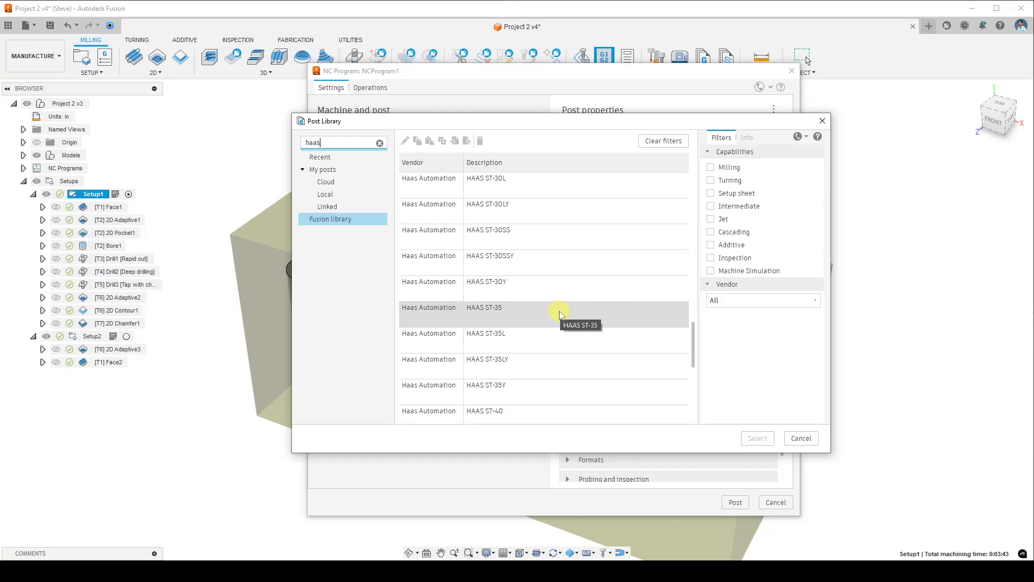
scroll(559, 314, up, 15)
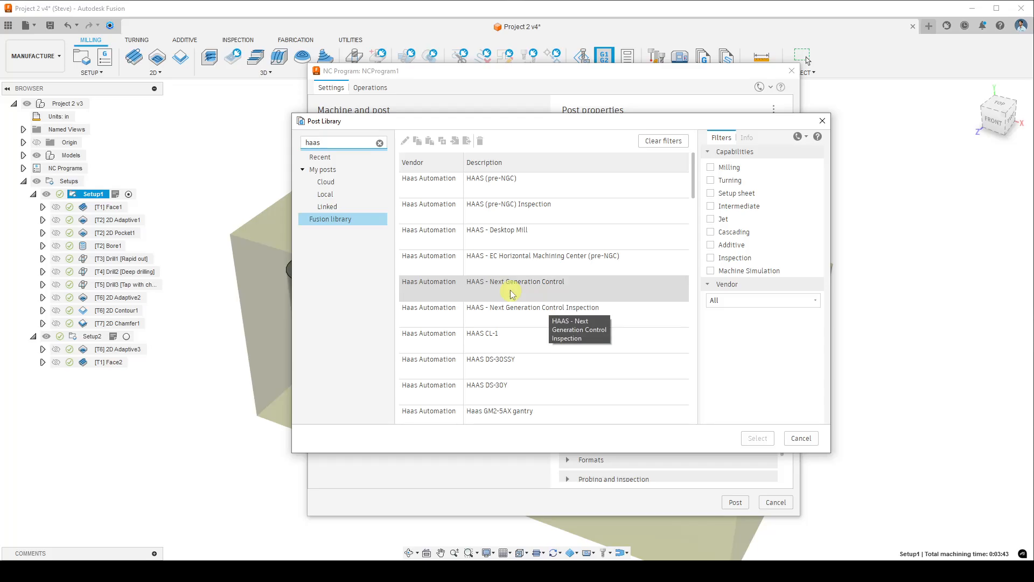
Choose haas next generation 2.cps from the cloud posts as the post processor
click(342, 185)
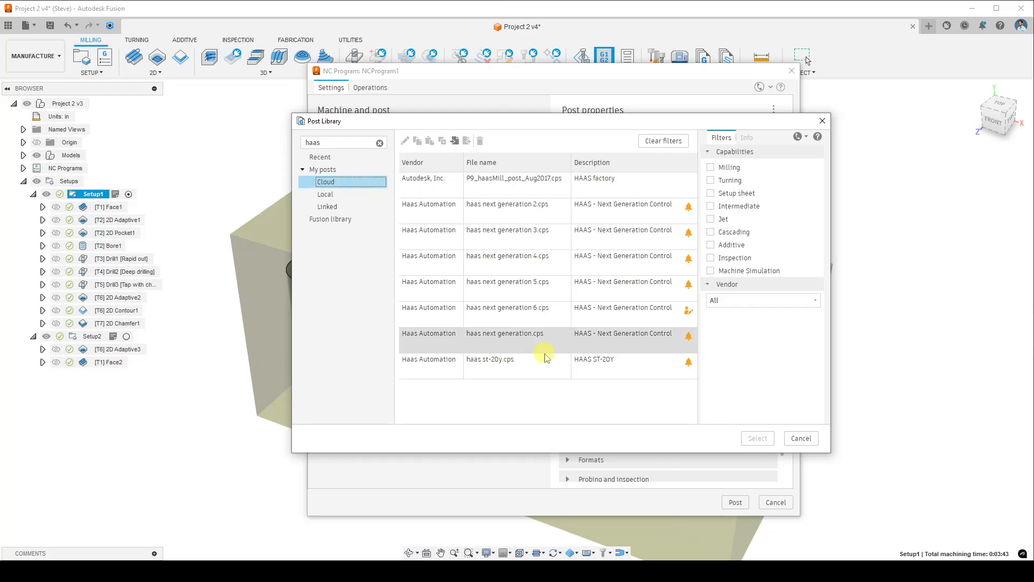
click(437, 218)
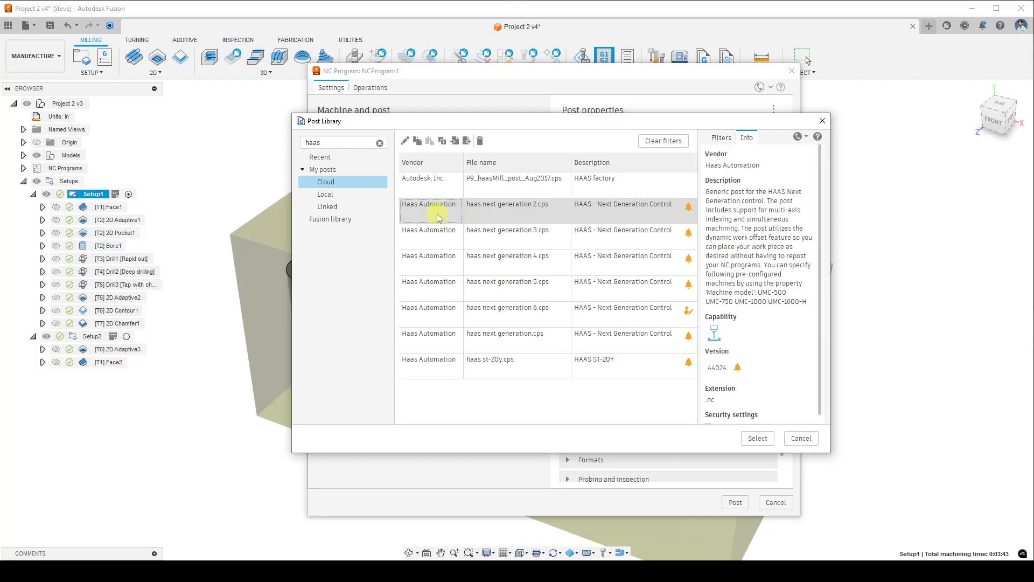
click(758, 437)
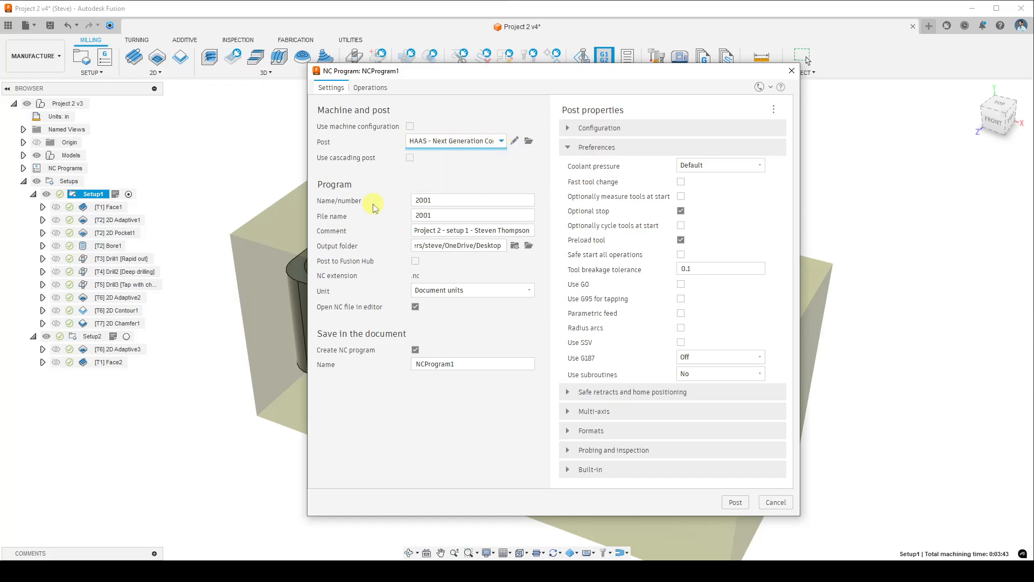
Review the program number, comment and Configuration post properties of the NC program
click(445, 200)
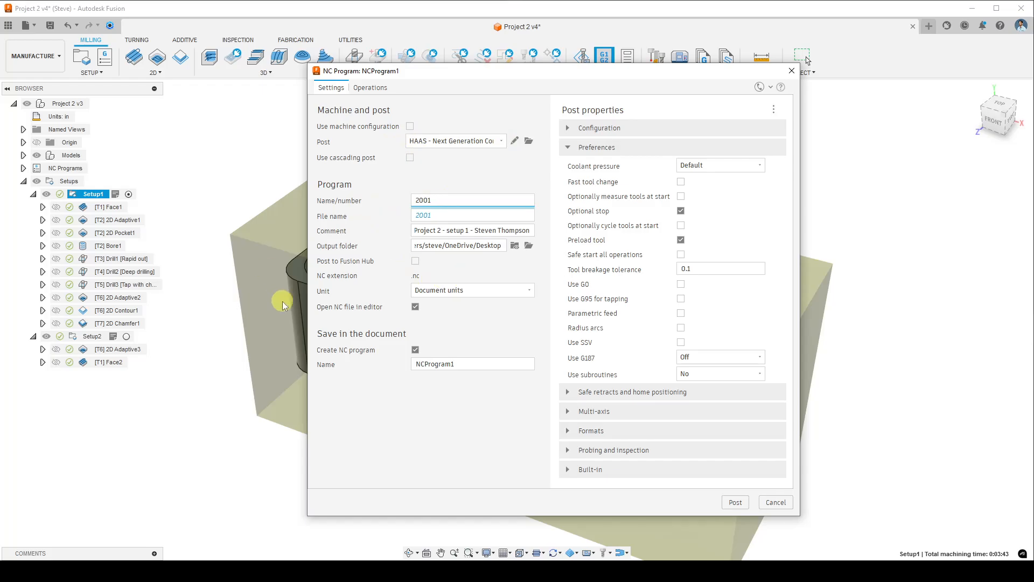
click(465, 230)
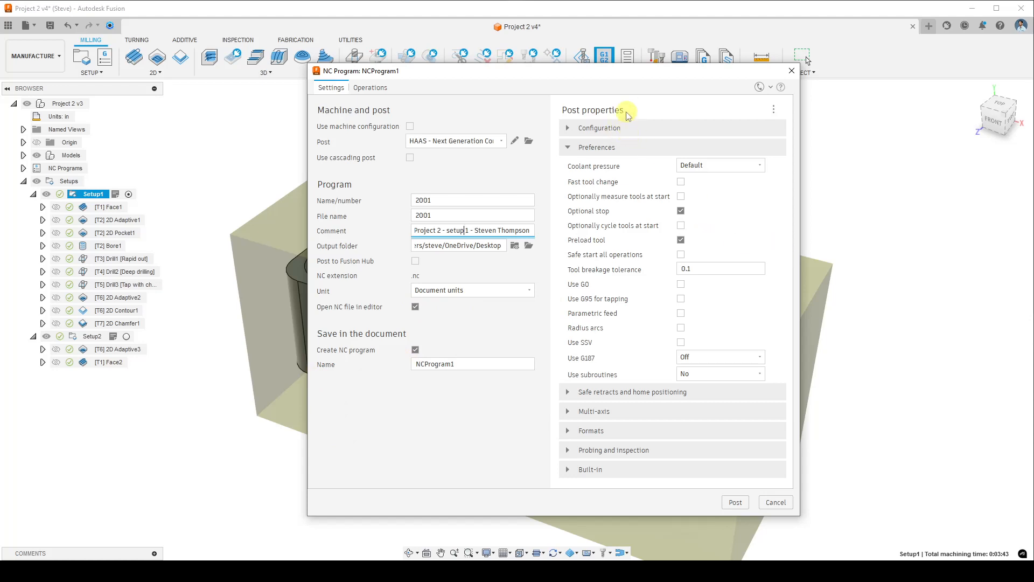
click(567, 129)
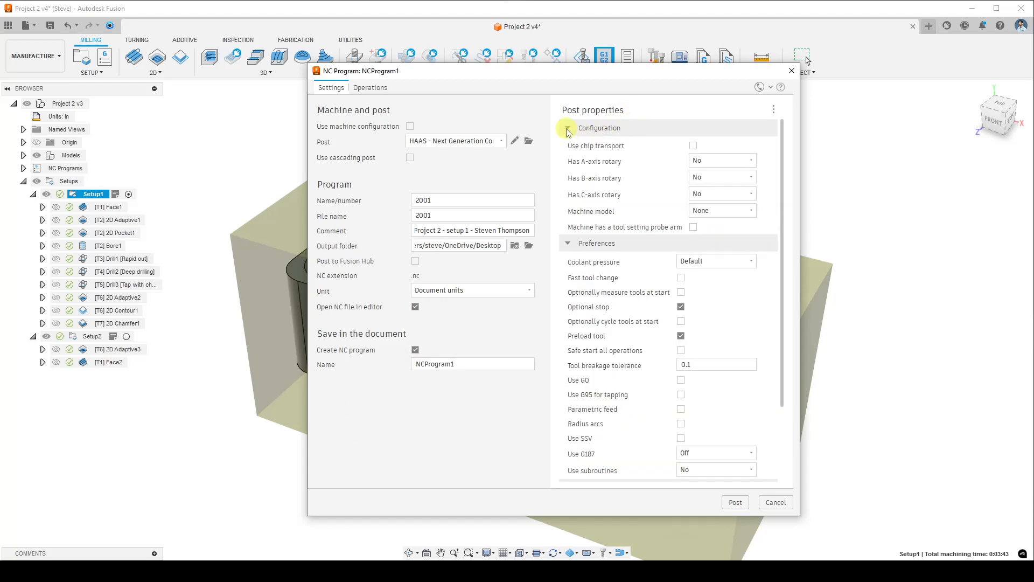
click(568, 129)
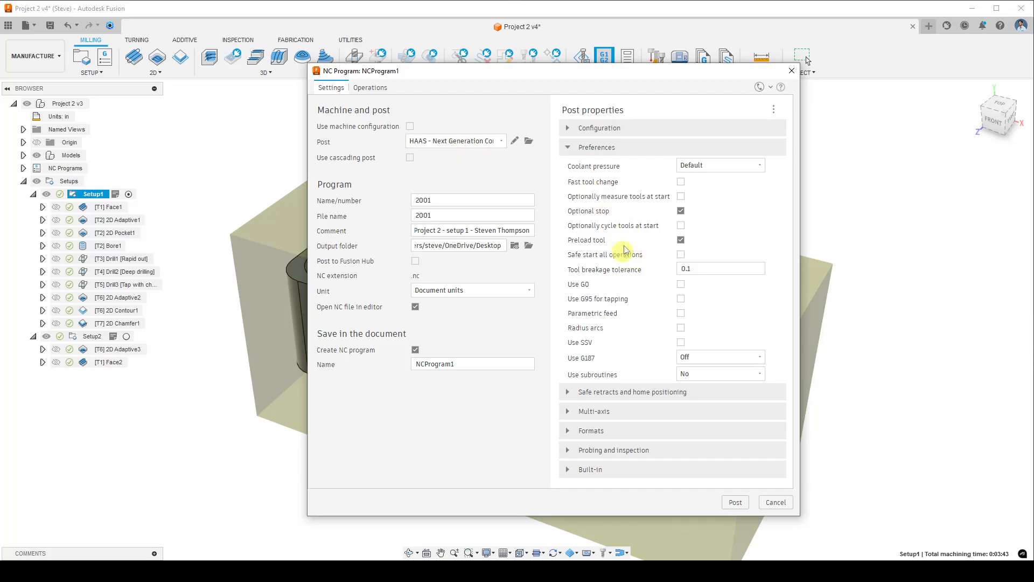
click(570, 129)
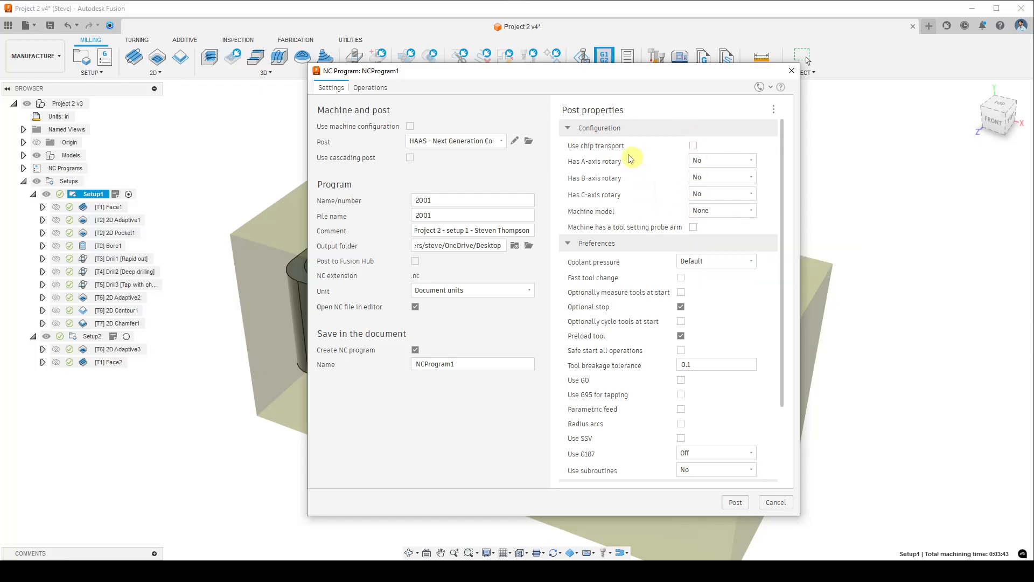
Enable Use G0 in the post preferences and post Setup1 as program 2001
click(568, 130)
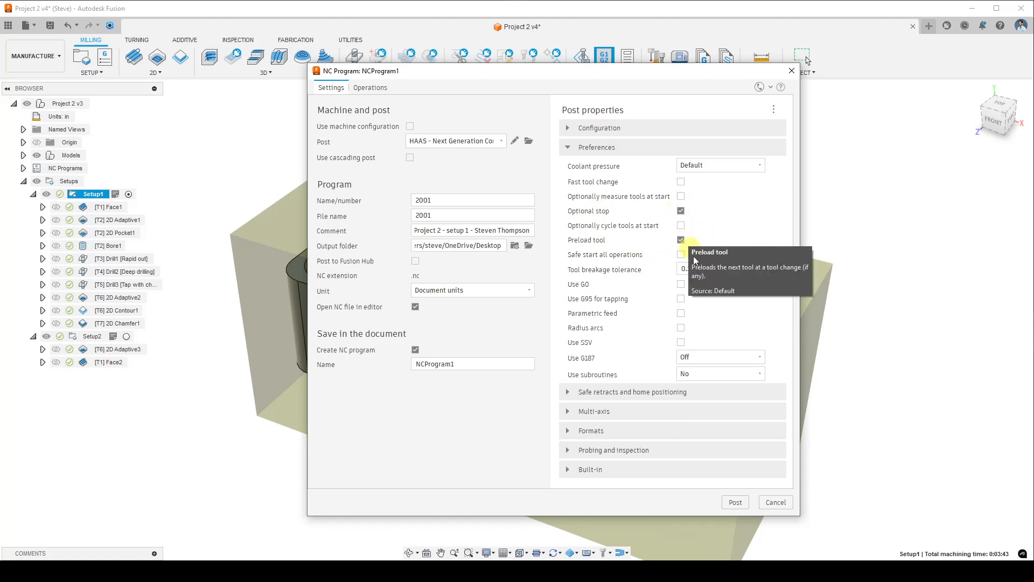
click(681, 285)
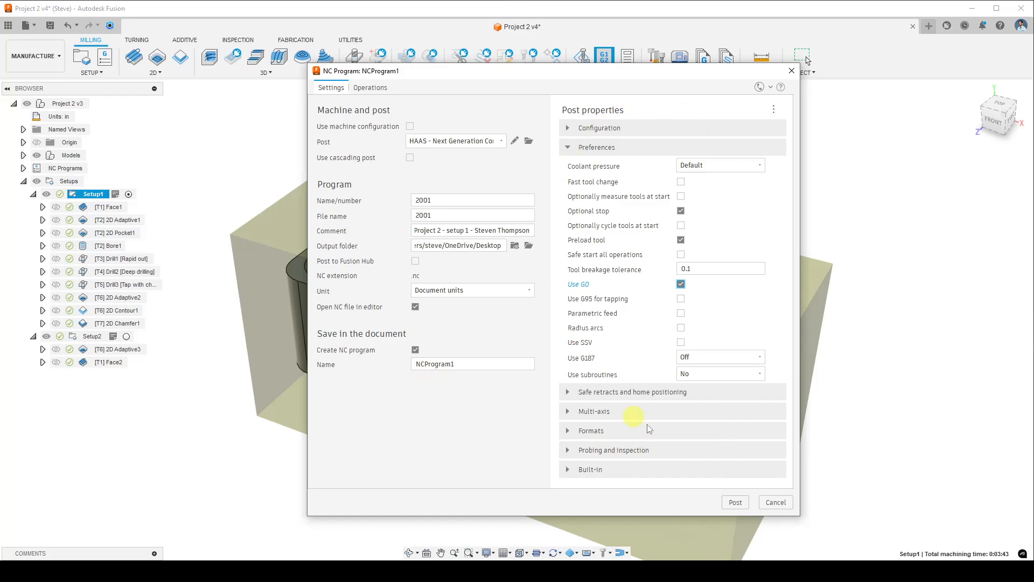
click(739, 502)
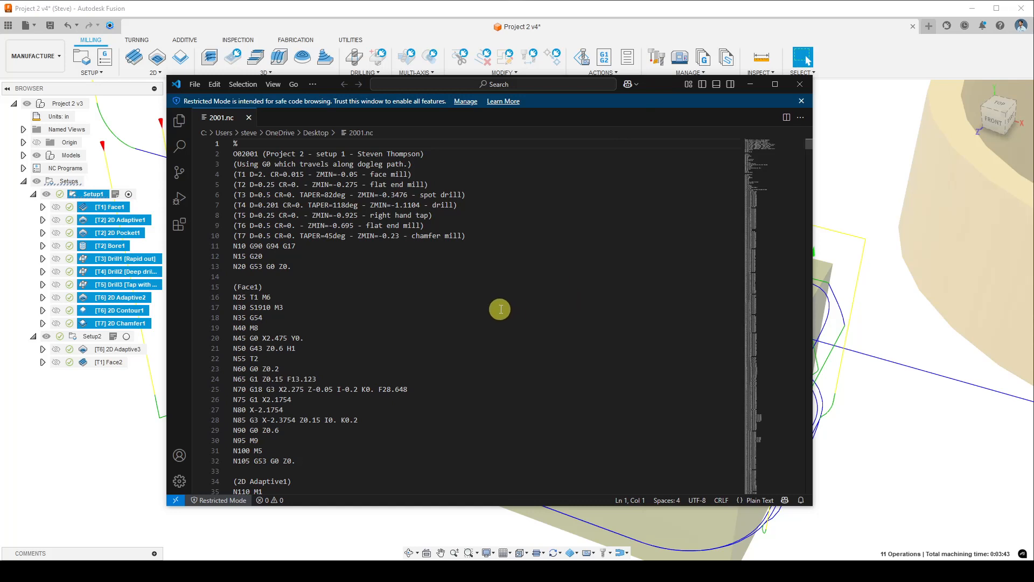
Examine the header of 2001.nc, including the program number, comment line, G0 note and tool list from T1 to T7
scroll(398, 287, down, 6)
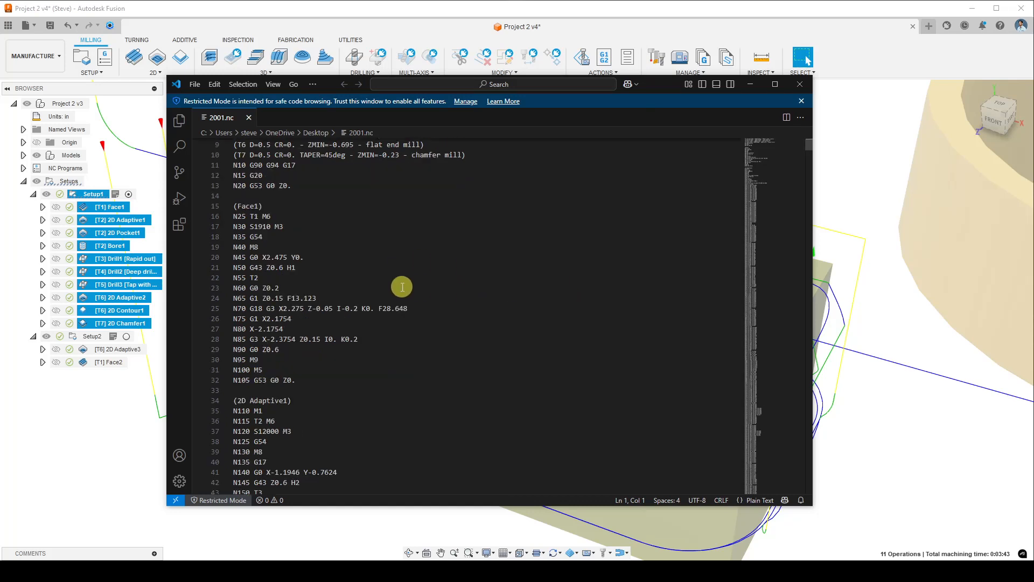
scroll(398, 286, up, 6)
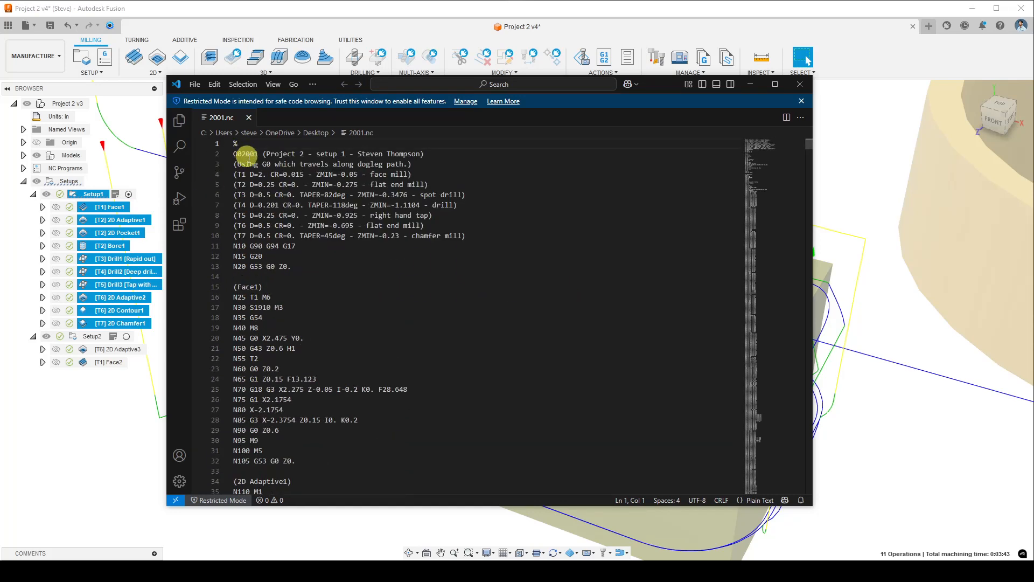
click(271, 155)
drag(271, 155, 414, 162)
click(387, 153)
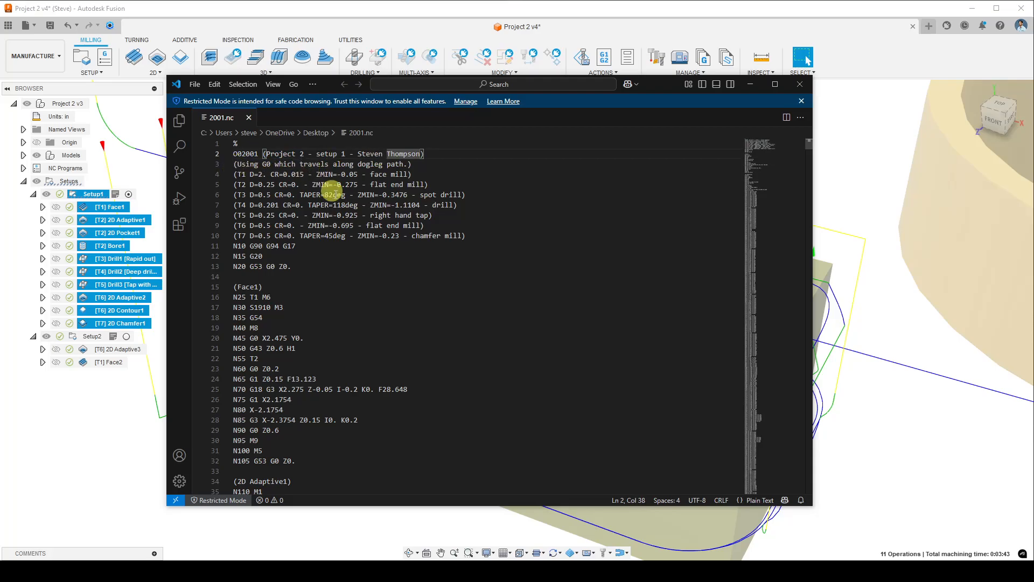
drag(233, 164, 473, 241)
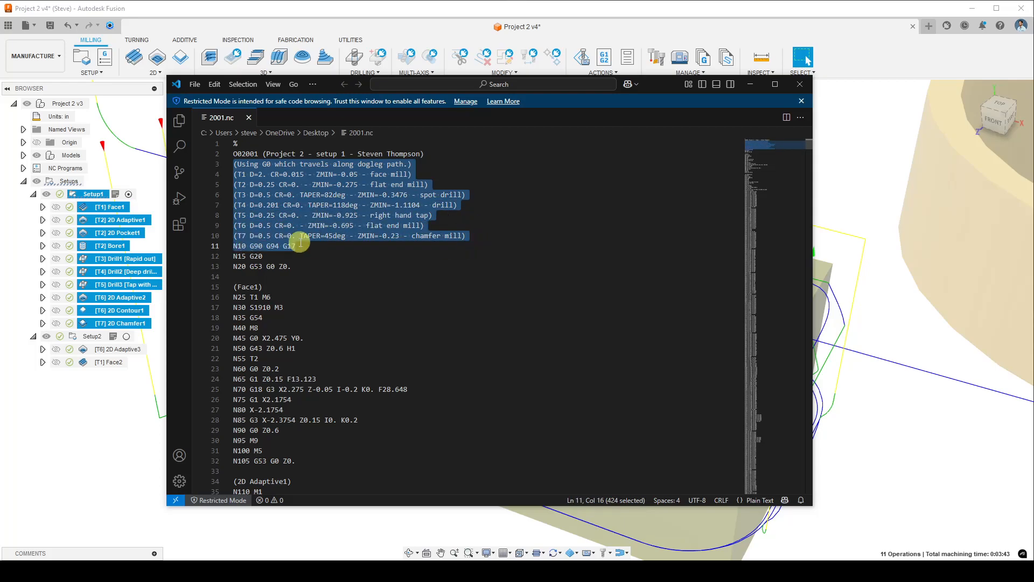
Examine the start-up blocks N10 to N20 below the tool list in 2001.nc
click(299, 246)
drag(246, 246, 314, 268)
scroll(312, 259, down, 2)
click(296, 181)
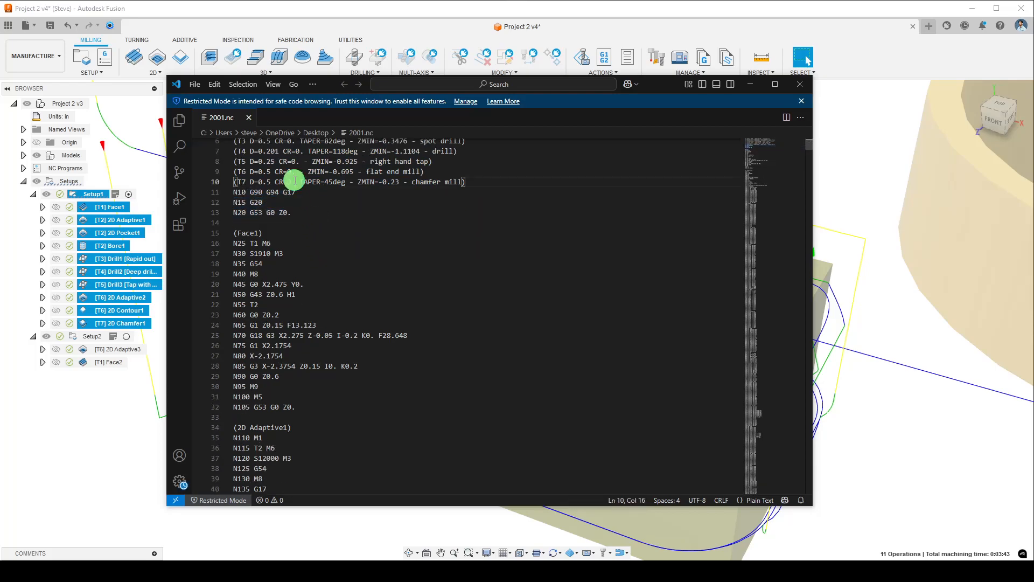
scroll(282, 233, down, 1)
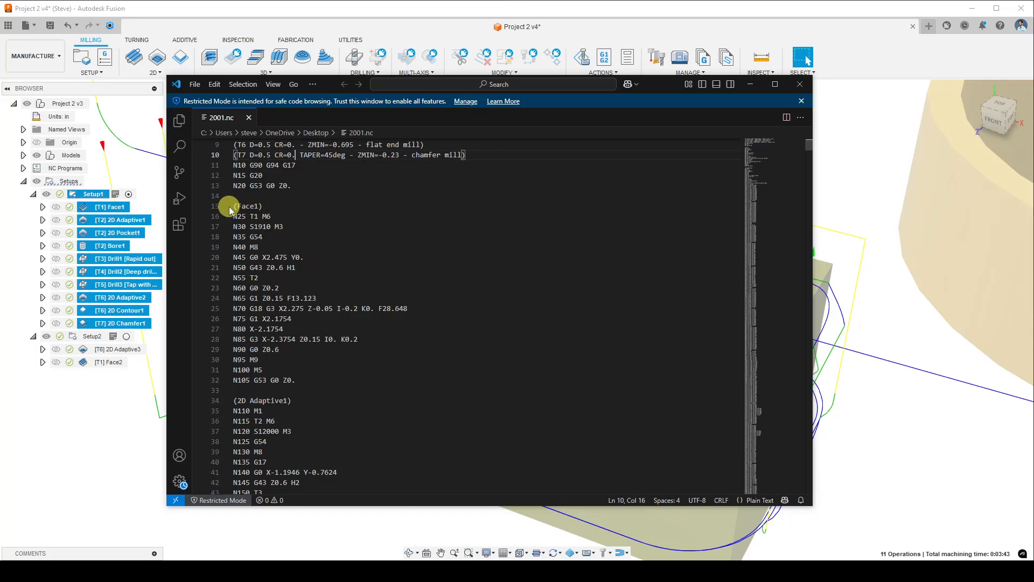
Examine the Face1 section's opening blocks in 2001.nc, including the T1 tool change, spindle speed and M3 spindle start
drag(230, 206, 306, 220)
click(308, 220)
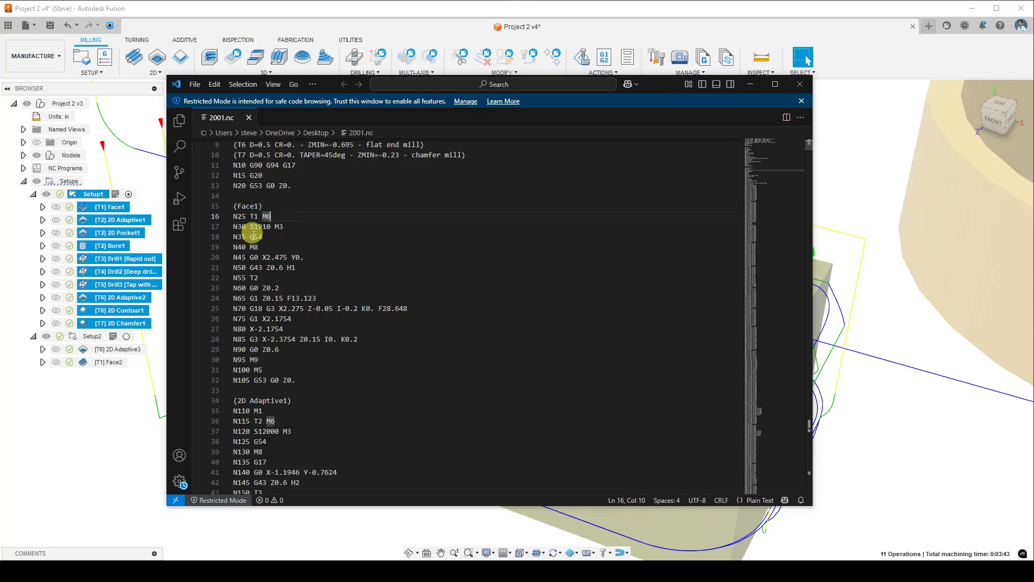
drag(247, 226, 268, 225)
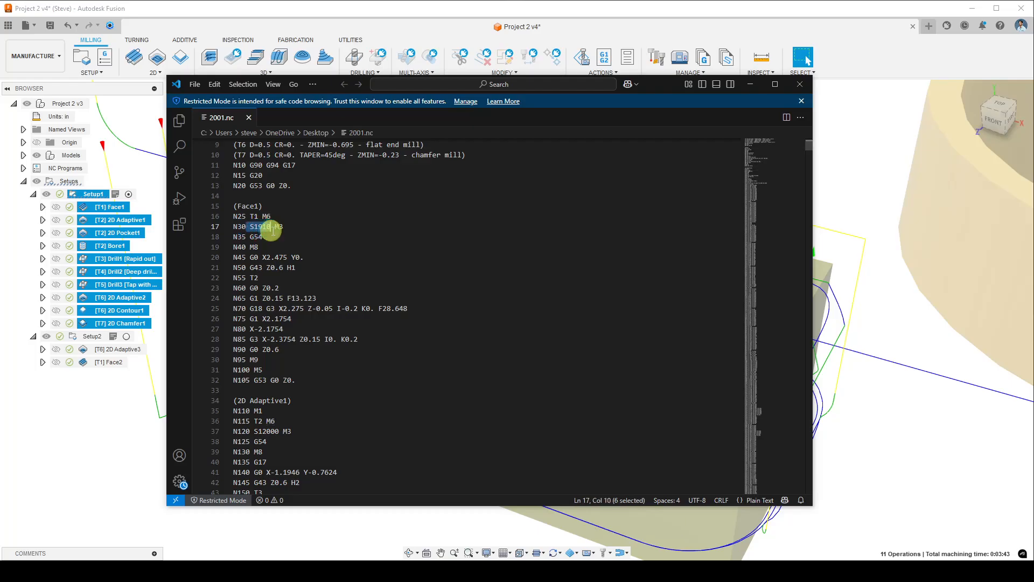
click(286, 237)
double_click(278, 227)
scroll(311, 242, down, 1)
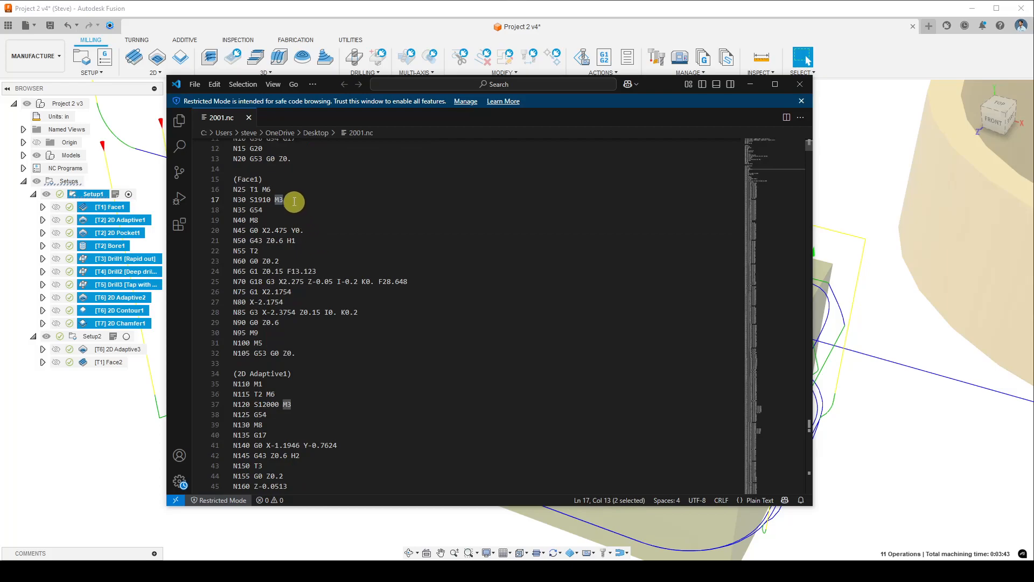
scroll(275, 210, up, 1)
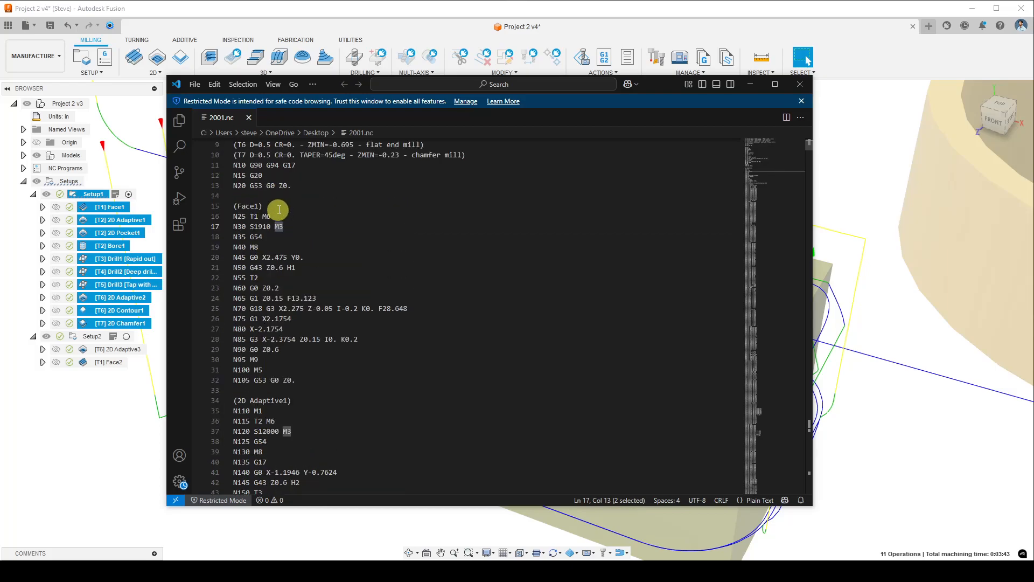
Skim the Face1 and 2D Adaptive1 code in 2001.nc, return to the program header and close the code editor
scroll(280, 207, down, 5)
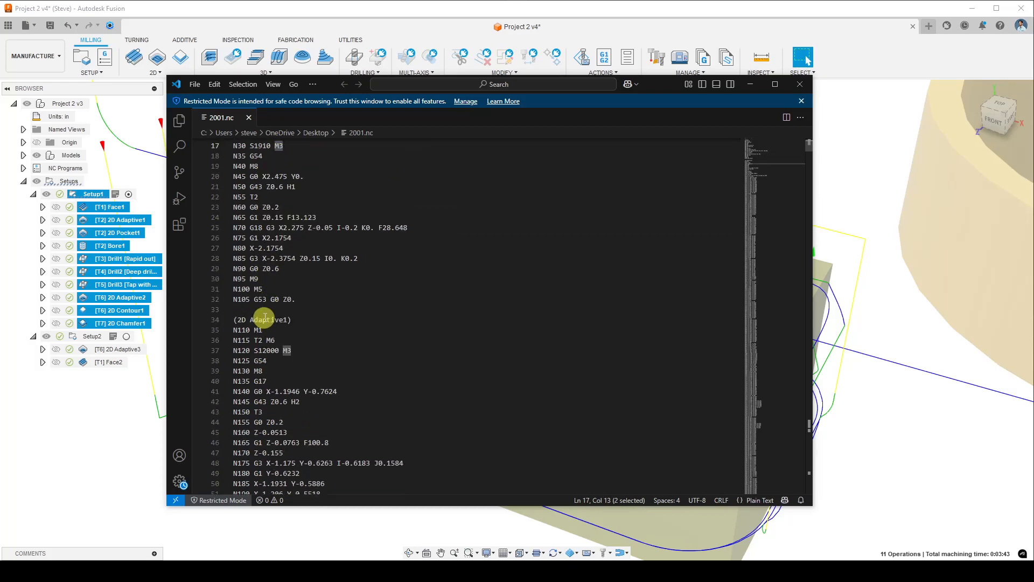
scroll(264, 318, down, 18)
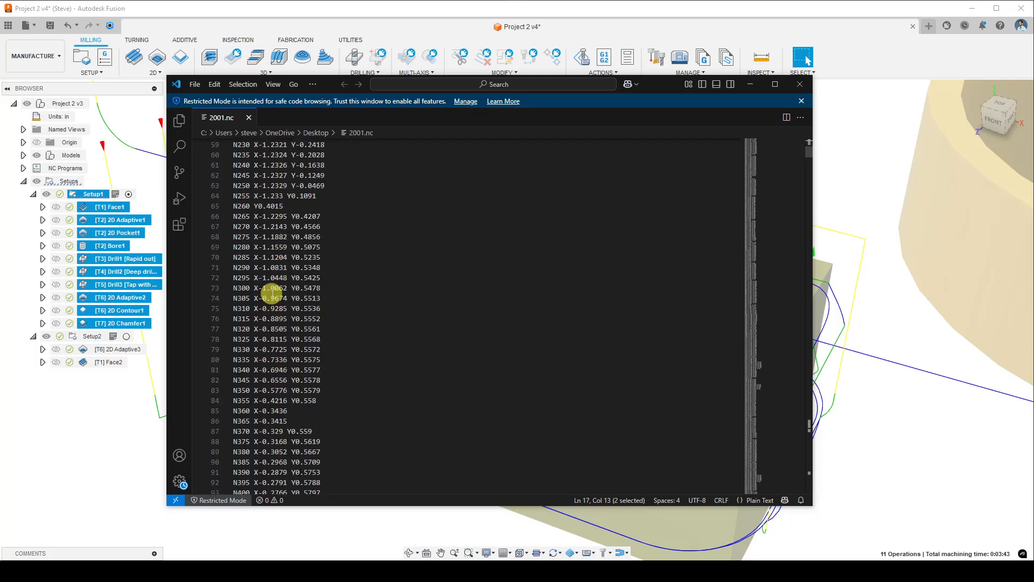
scroll(272, 282, down, 12)
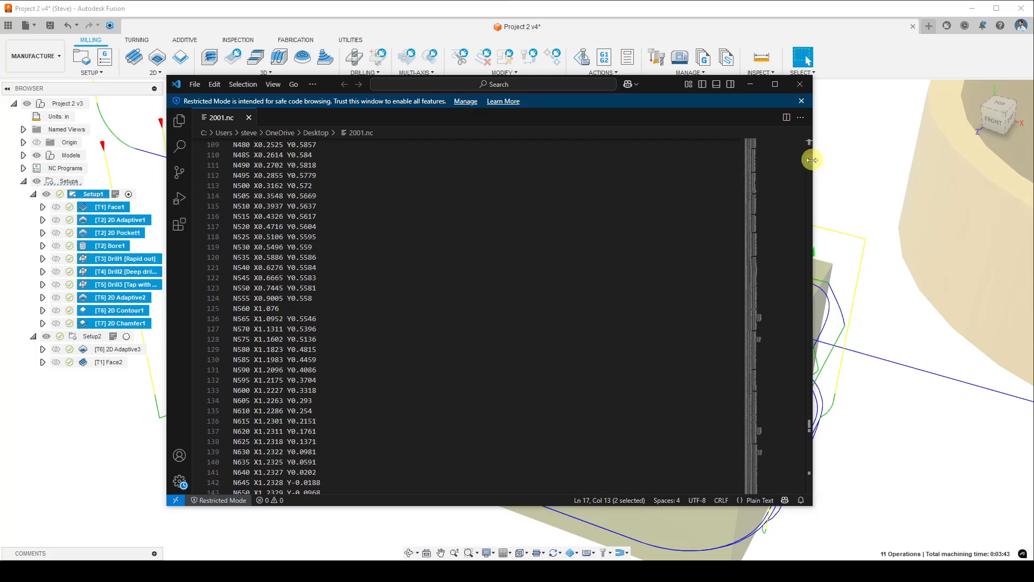
mouse_move(809, 156)
mouse_down()
mouse_move(811, 239)
mouse_move(812, 143)
mouse_up()
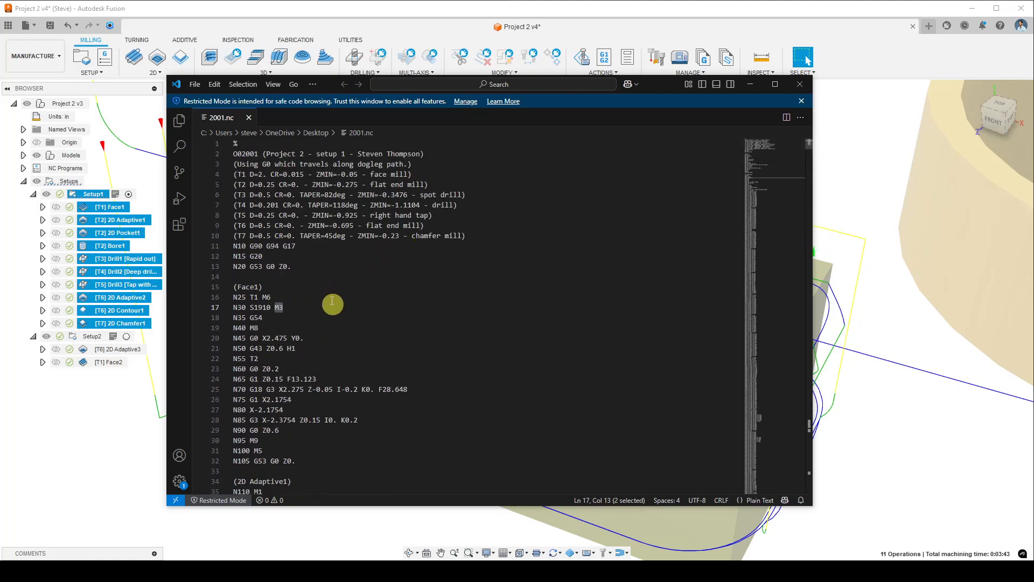
scroll(323, 308, down, 5)
scroll(331, 304, up, 5)
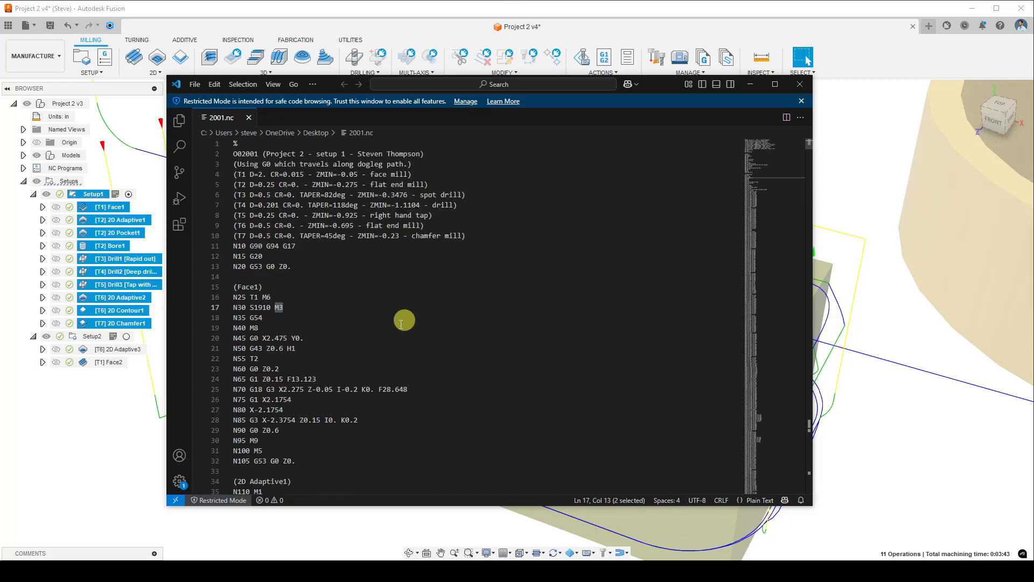
scroll(396, 297, down, 4)
scroll(393, 297, up, 4)
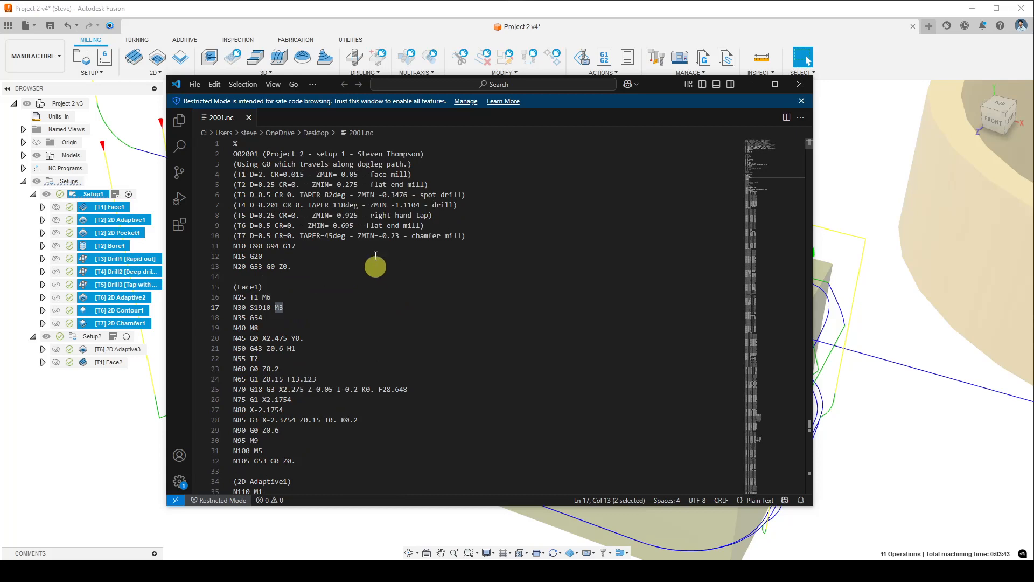
scroll(354, 252, down, 3)
scroll(355, 247, up, 5)
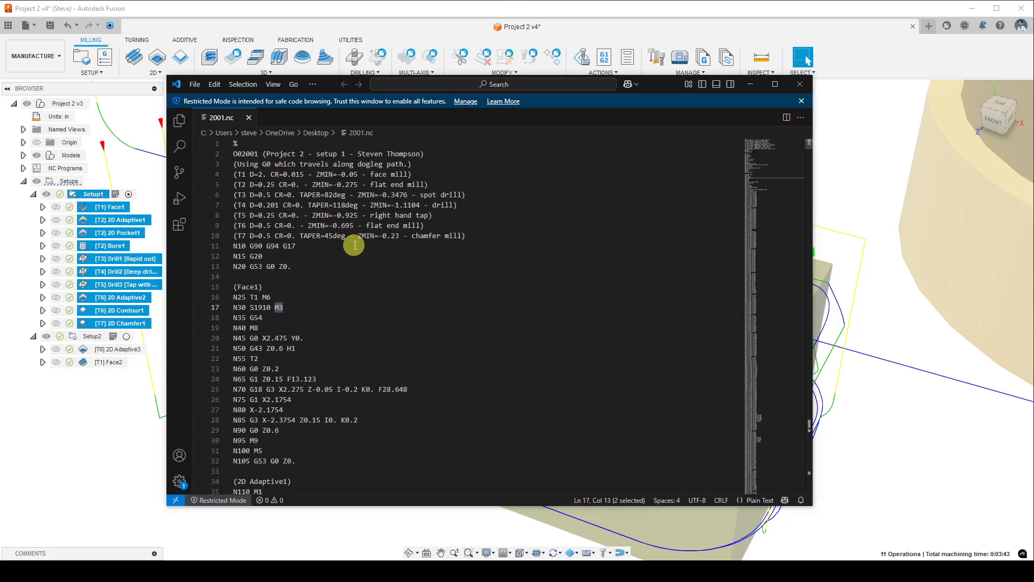
click(800, 85)
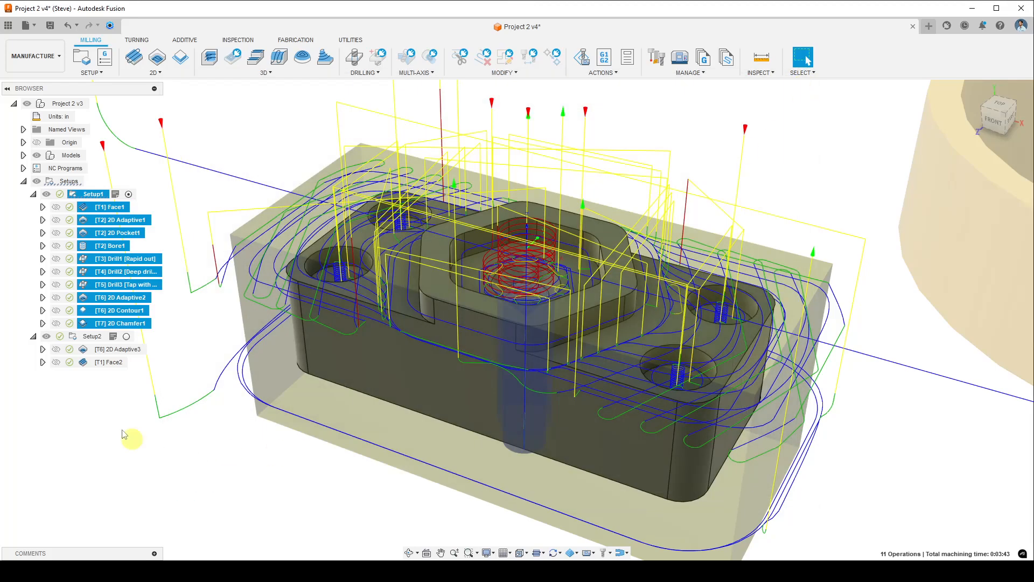
Post-process Setup2 as program 2002 with the comment "Project 2 Setup 2" plus the programmer's name, keeping Use G0 enabled
right_click(93, 336)
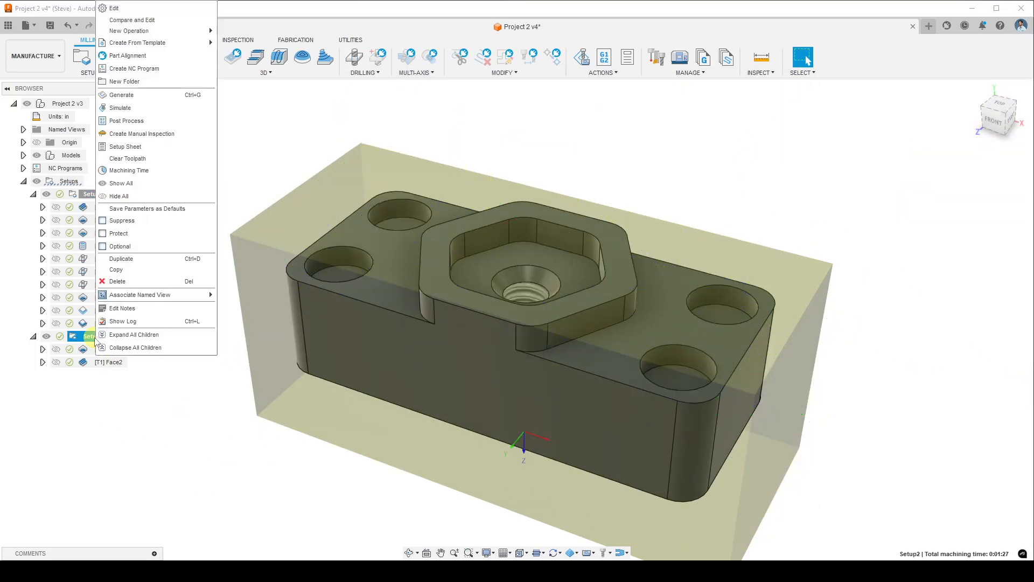
click(154, 121)
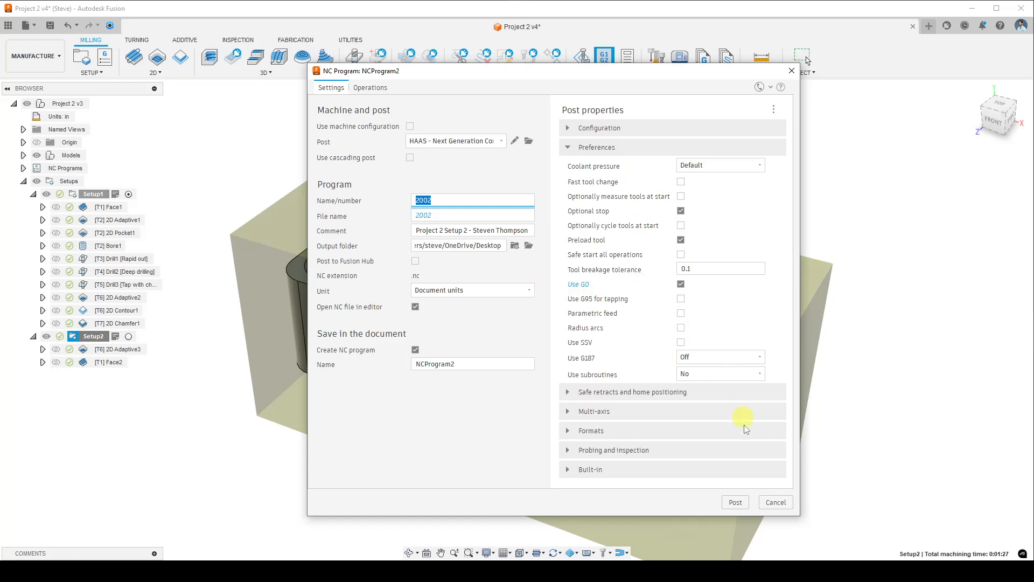
click(736, 502)
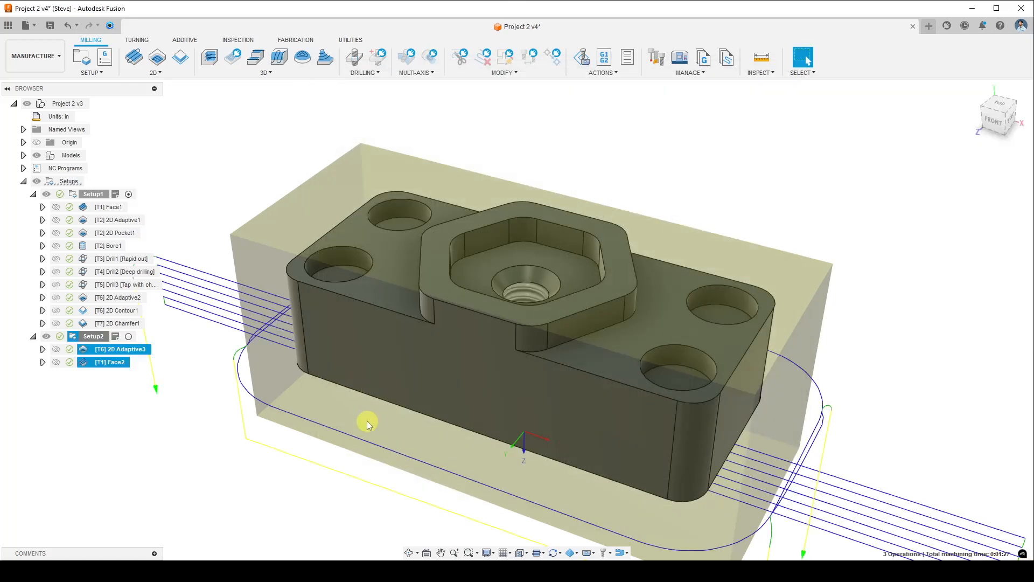
shift+middle_drag(393, 446, 451, 351)
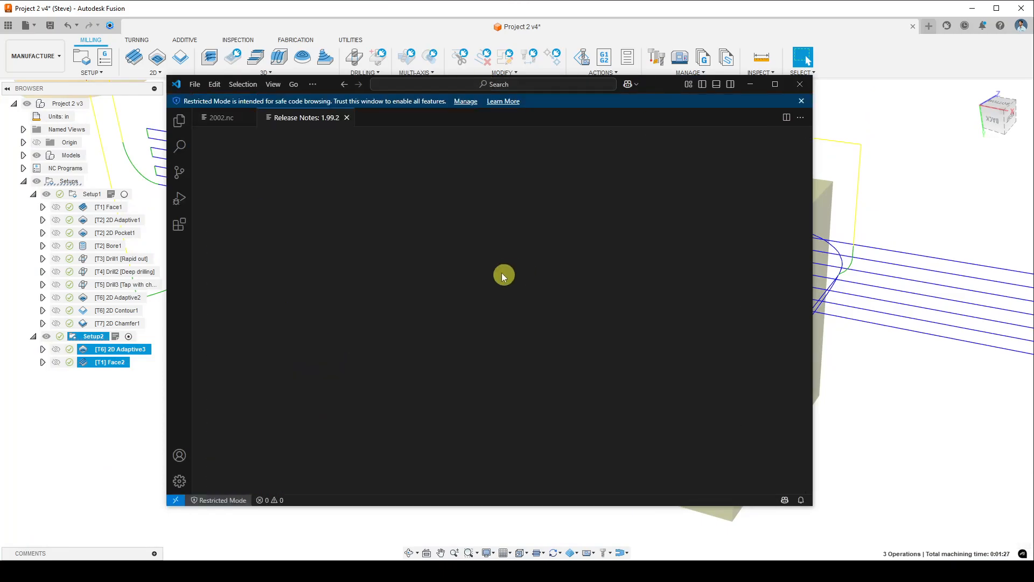
Review the header and 2D Adaptive3 code in 2002.nc, and move the code editor off the model view
click(226, 121)
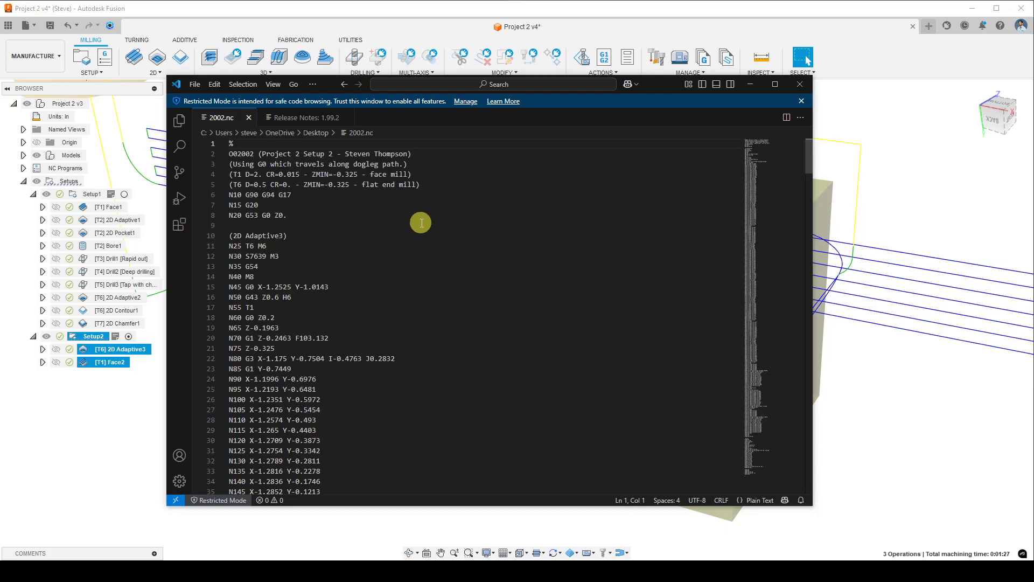
scroll(456, 262, down, 12)
scroll(455, 262, up, 12)
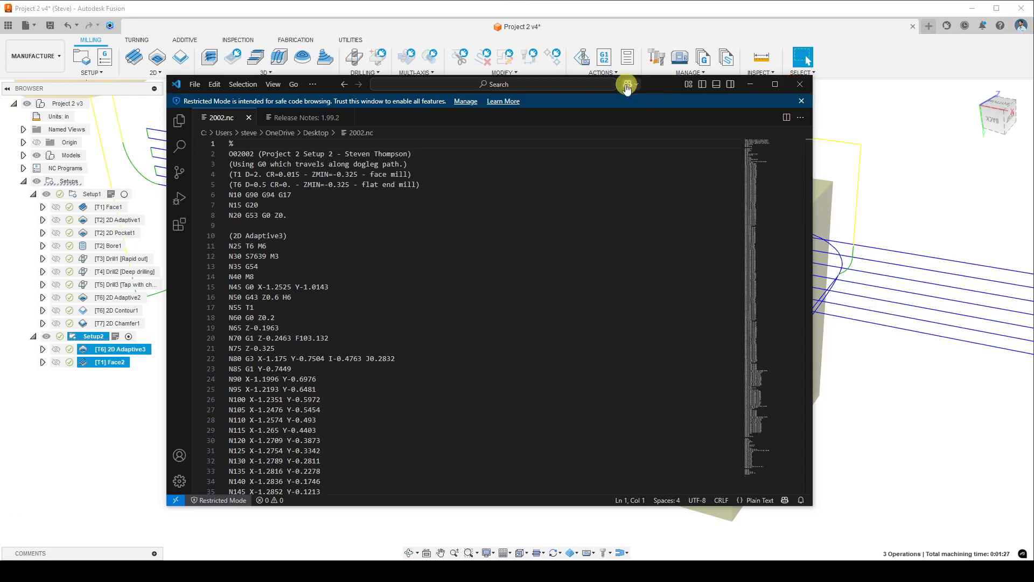
drag(676, 84, 0, 119)
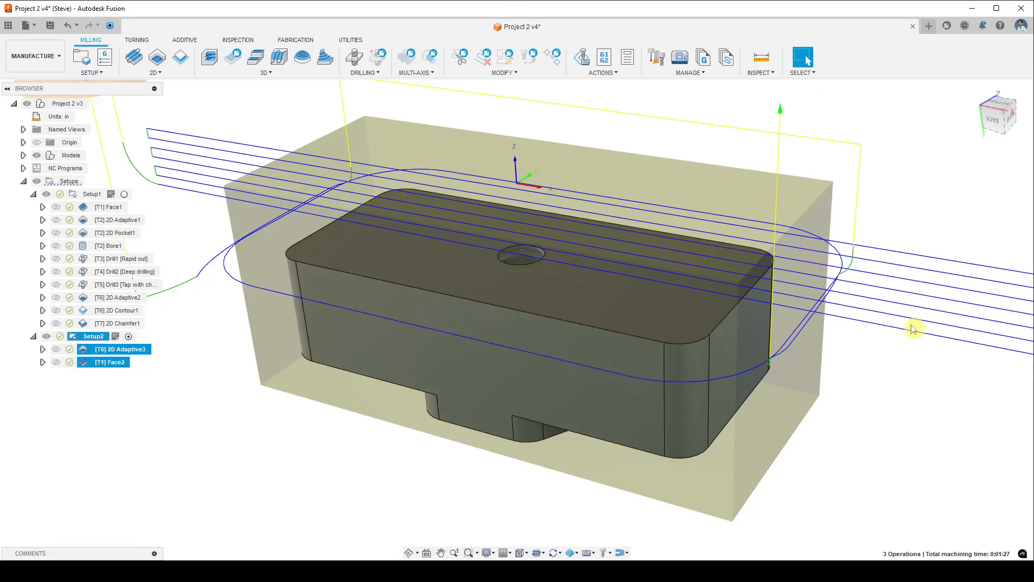
Inspect the Setup2 toolpaths from both sides of the part and clear the setup selection
mouse_move(857, 290)
shift+middle_down()
mouse_move(855, 299)
mouse_move(845, 287)
shift+middle_up()
scroll(603, 296, up, 3)
scroll(550, 304, down, 5)
shift+middle_drag(537, 330, 477, 309)
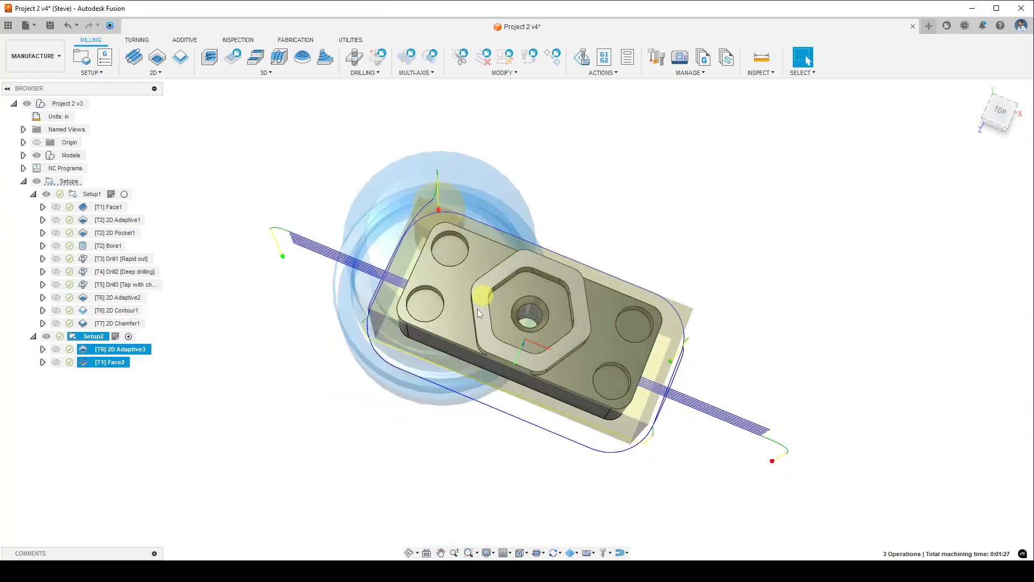
click(273, 349)
shift+middle_drag(351, 397, 342, 376)
mouse_move(400, 406)
middle_down()
mouse_move(363, 355)
mouse_move(404, 399)
mouse_move(399, 372)
mouse_move(399, 398)
middle_up()
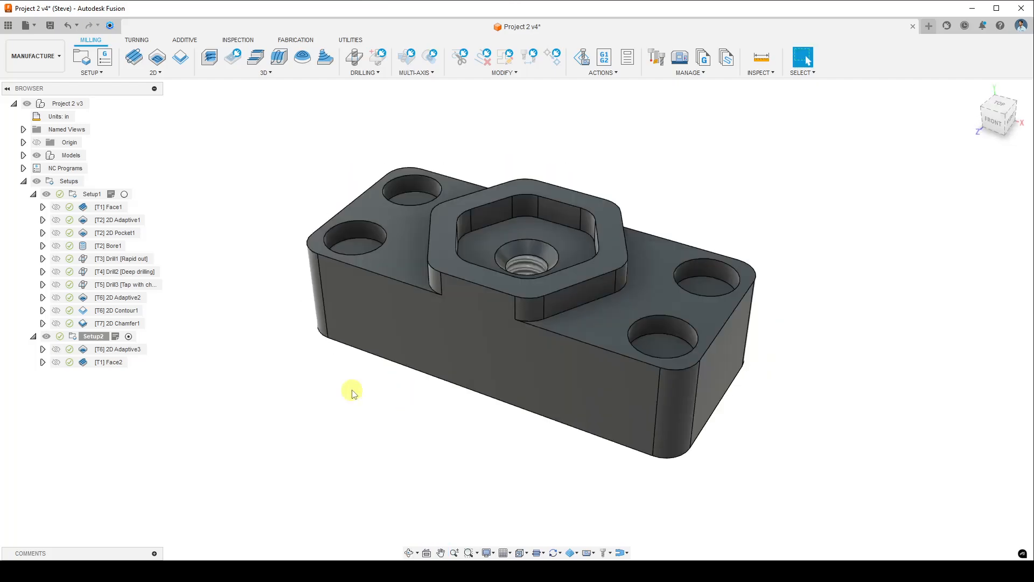